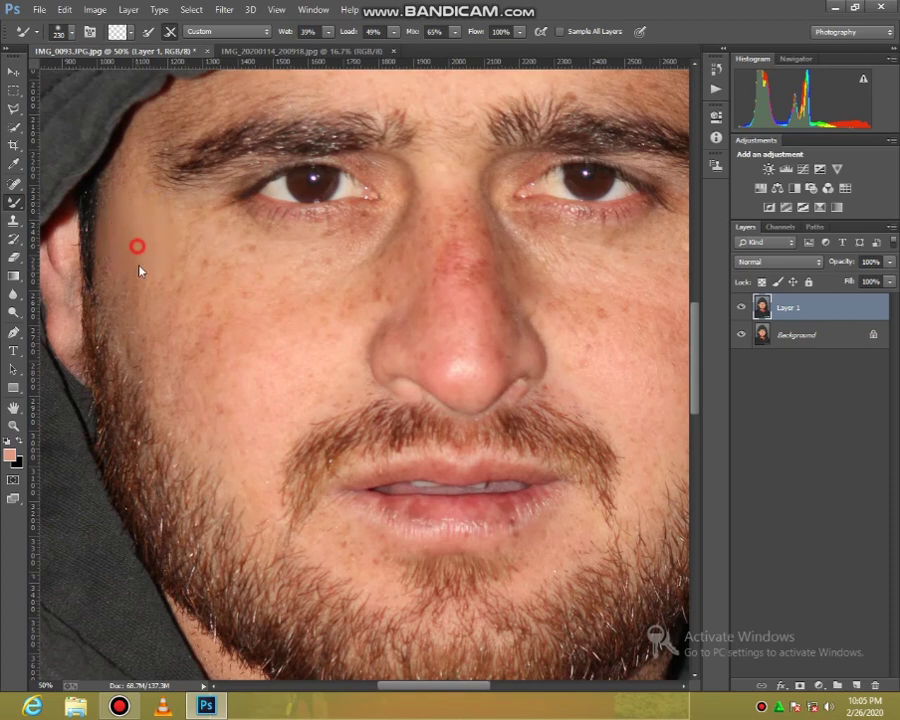
Step: Smooth the skin from below the eye down to the beard on the photo's left cheek with the 230 px Mixer Brush
drag(141, 283, 138, 302)
drag(279, 266, 333, 271)
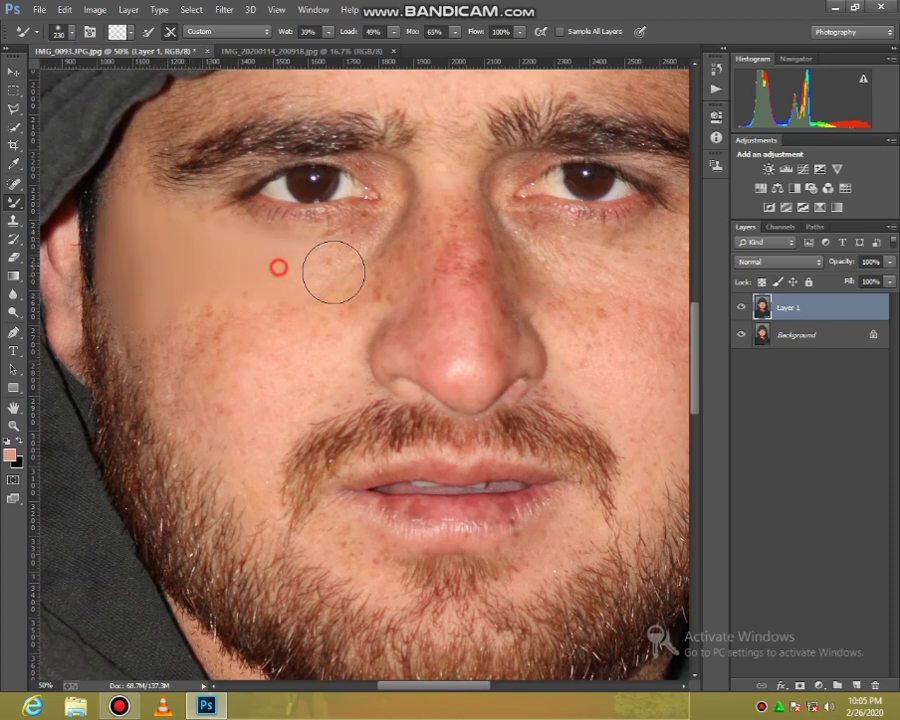
mouse_move(267, 285)
mouse_down()
mouse_move(231, 260)
mouse_move(216, 264)
mouse_move(200, 246)
mouse_move(192, 262)
mouse_move(157, 273)
mouse_move(145, 238)
mouse_move(138, 275)
mouse_move(152, 339)
mouse_up()
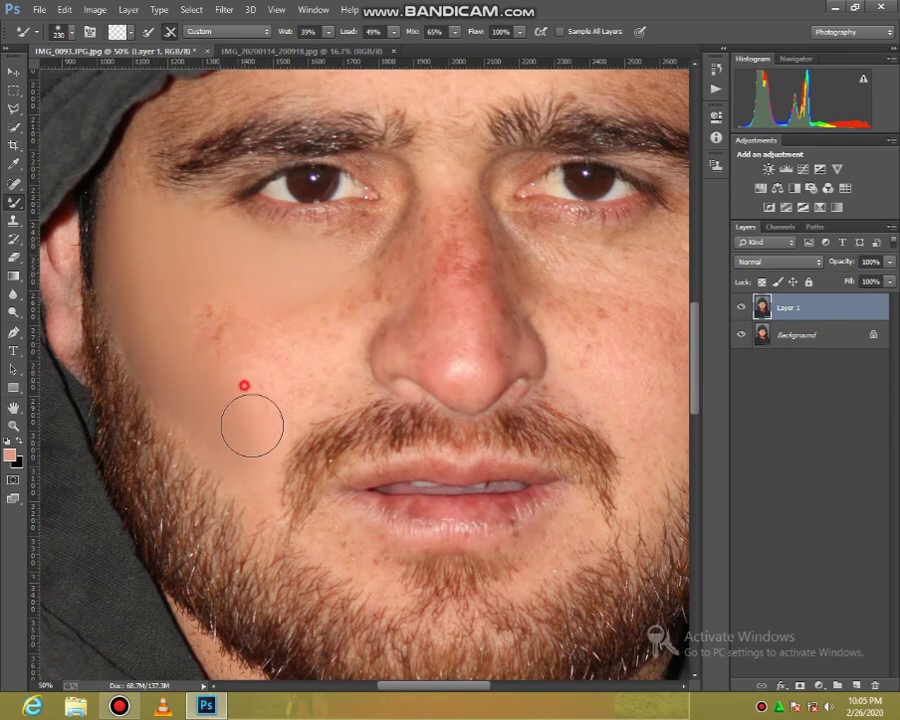
right_click(261, 371)
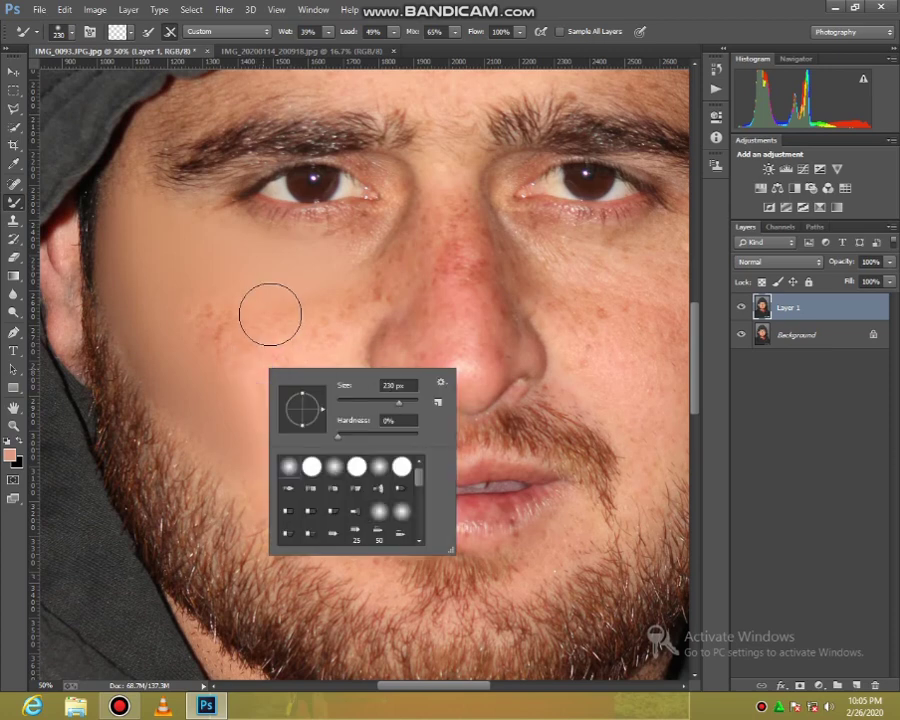
scroll(179, 272, up, 1)
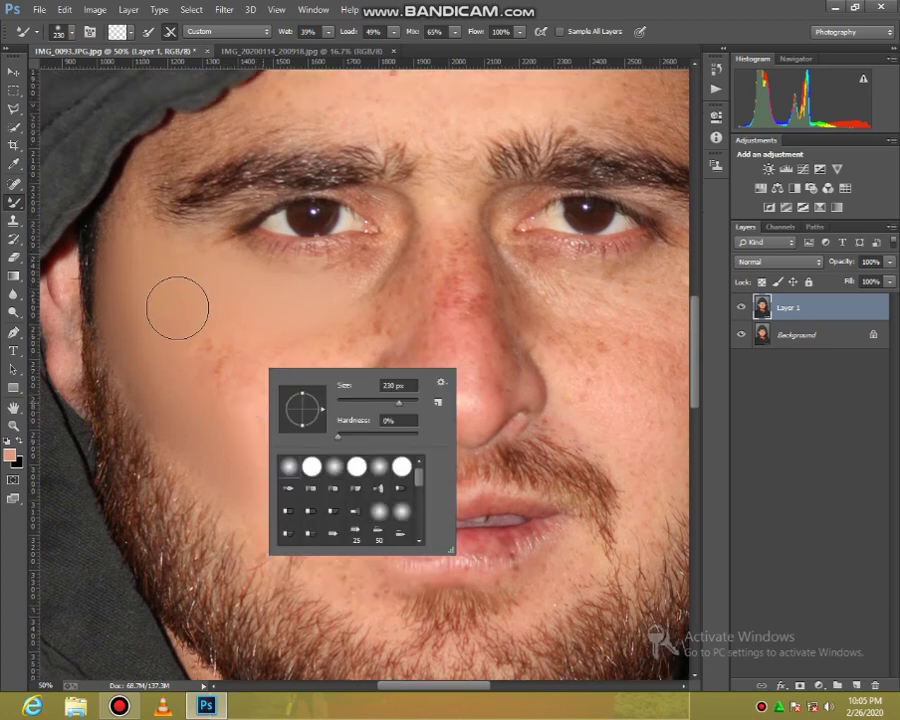
click(181, 311)
Step: Enlarge the Mixer Brush to 300 px and blend away the freckles in the middle of the photo's left cheek
key(])
key(])
key(])
mouse_move(169, 311)
mouse_down()
mouse_move(147, 269)
mouse_move(169, 346)
mouse_up()
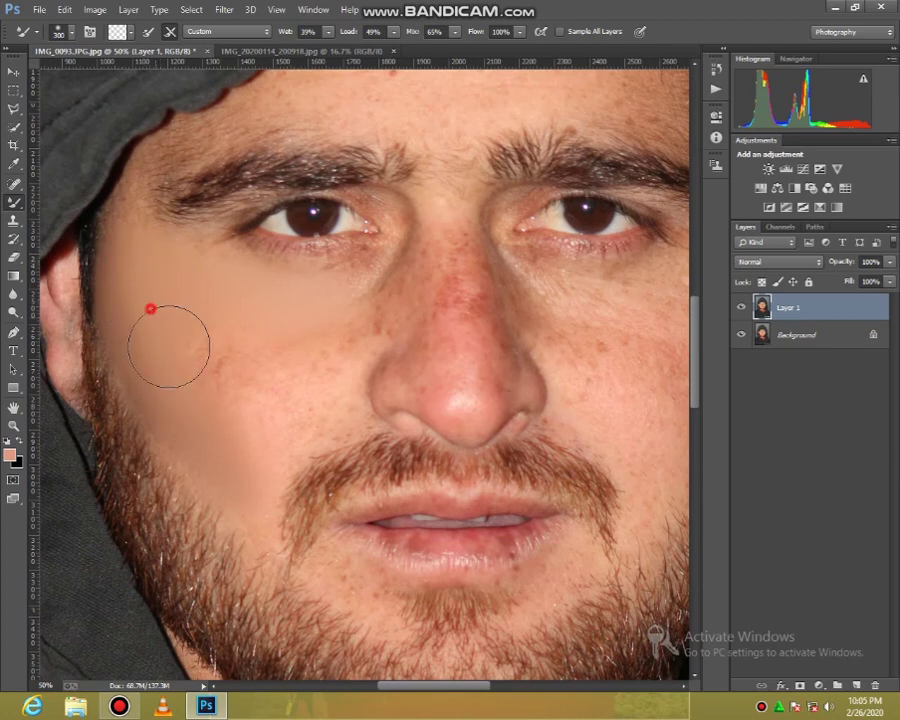
mouse_move(217, 374)
mouse_down()
mouse_move(227, 398)
mouse_move(293, 394)
mouse_up()
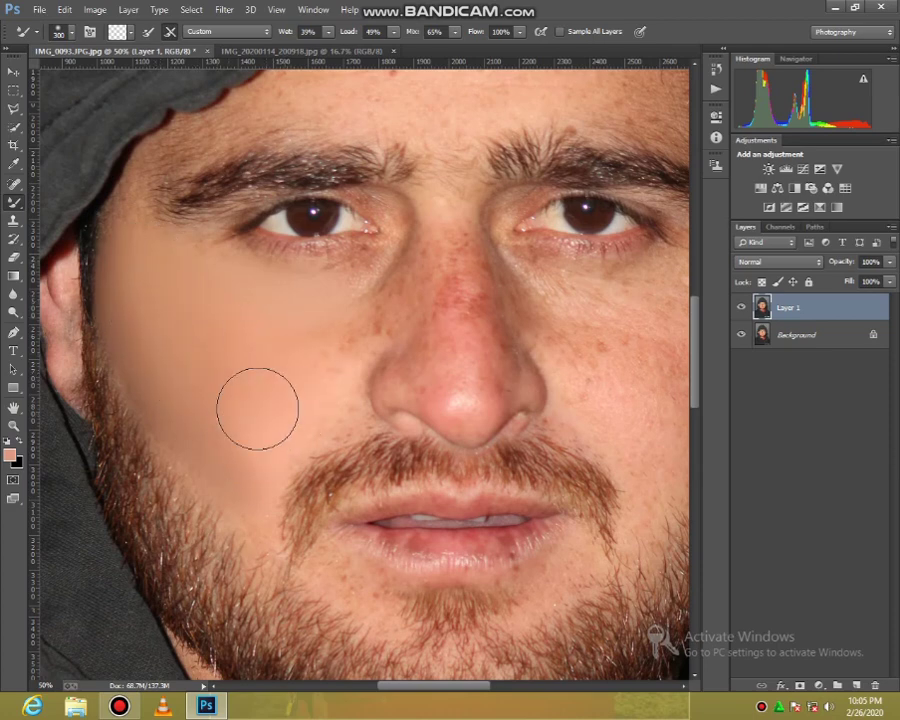
mouse_move(247, 462)
mouse_down()
mouse_move(296, 374)
mouse_move(301, 403)
mouse_move(330, 351)
mouse_move(288, 332)
mouse_move(279, 353)
mouse_move(235, 382)
mouse_up()
click(330, 349)
scroll(238, 331, down, 2)
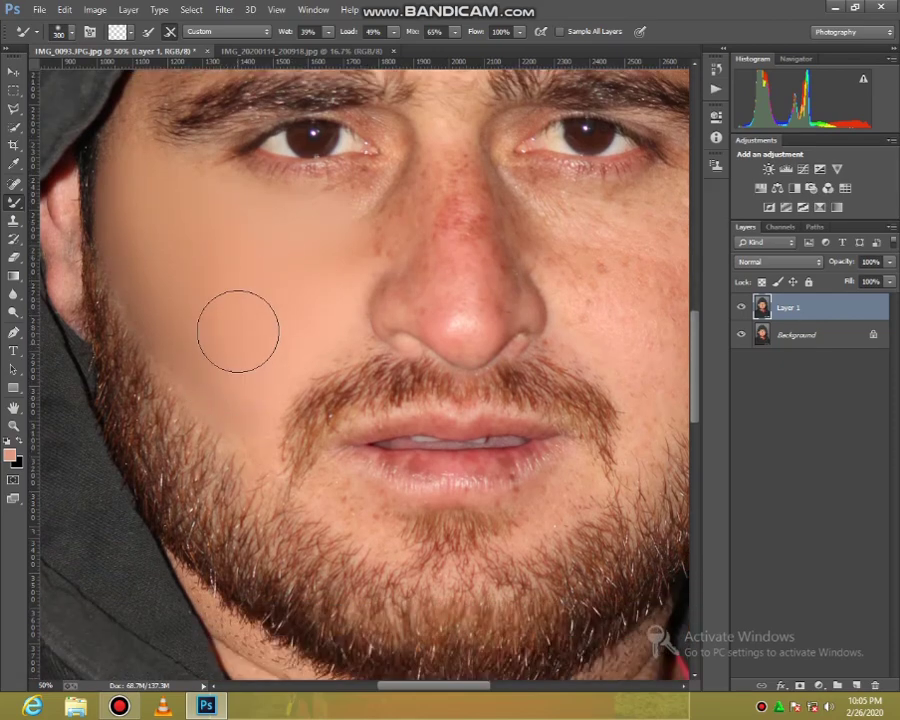
Step: Enlarge the Mixer Brush to 500 px and even out the skin tone across the photo's left cheek
scroll(238, 331, down, 1)
key(bracketright)
key(bracketright)
drag(238, 265, 289, 265)
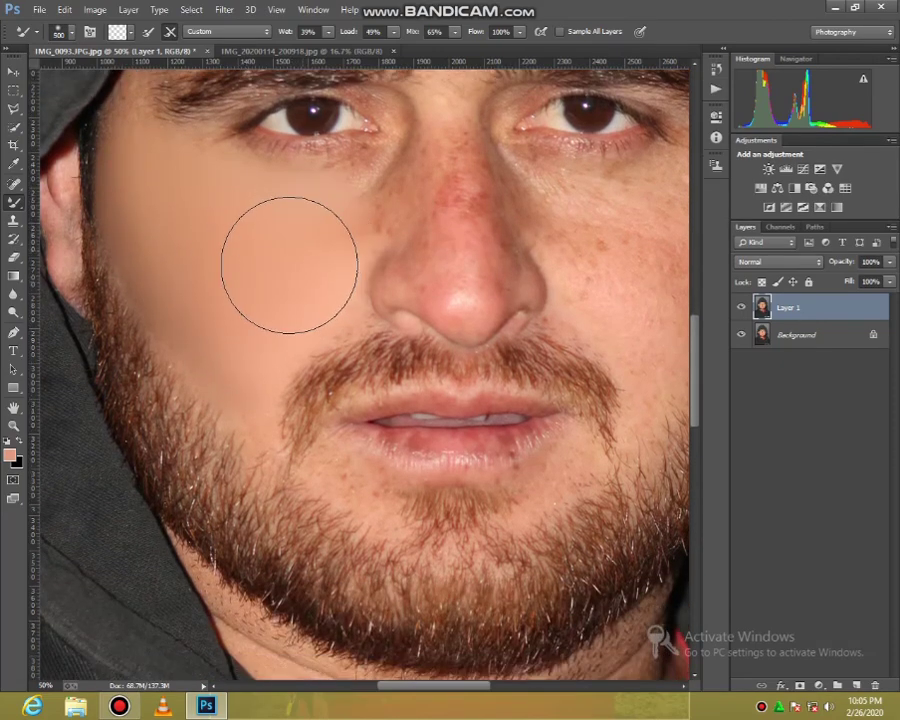
drag(215, 223, 243, 320)
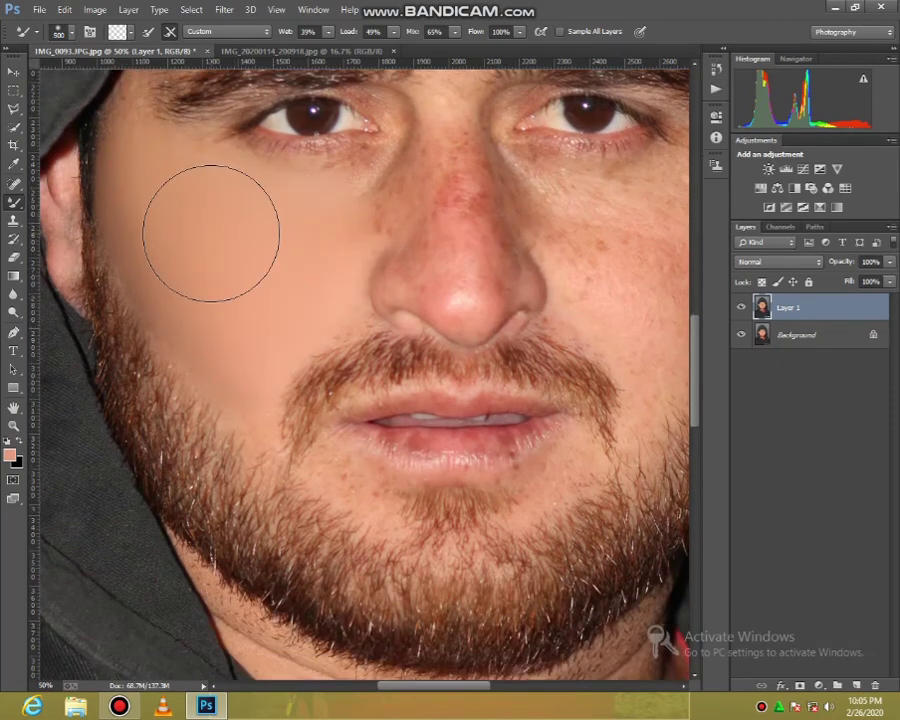
Step: Reduce the Mixer Brush to 300 px and blend the temple and outer edge of the photo's left cheek
key(bracketleft)
key(bracketleft)
key(bracketleft)
key(bracketright)
mouse_move(209, 239)
mouse_down()
mouse_move(199, 213)
mouse_move(159, 175)
mouse_up()
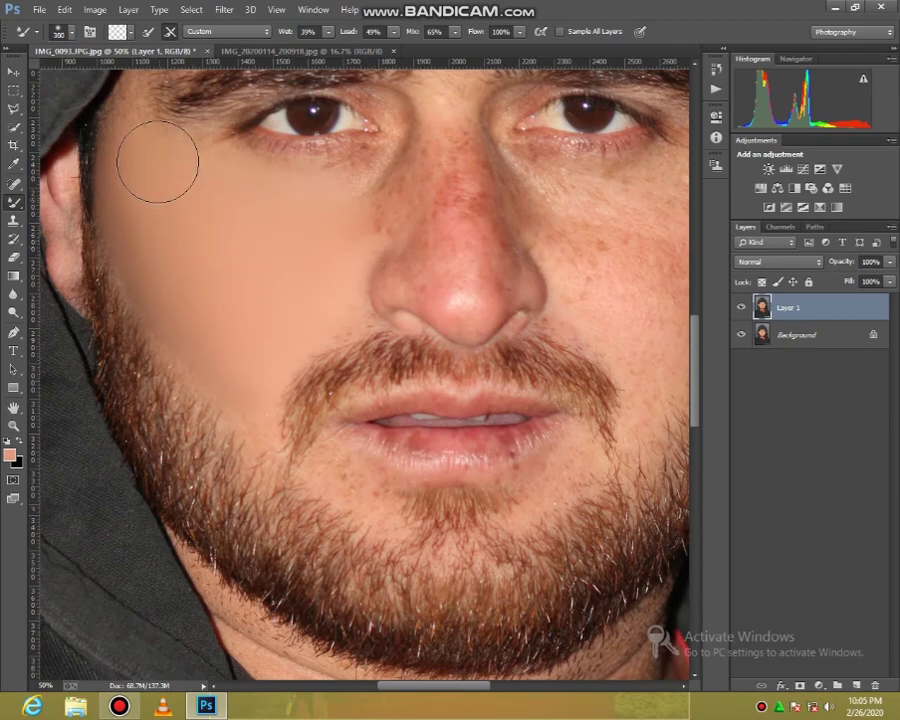
mouse_move(171, 241)
mouse_down()
mouse_move(237, 350)
mouse_move(237, 341)
mouse_move(268, 333)
mouse_move(331, 258)
mouse_move(330, 229)
mouse_move(364, 201)
mouse_move(379, 201)
mouse_move(228, 193)
mouse_move(223, 203)
mouse_move(208, 161)
mouse_move(185, 173)
mouse_move(173, 265)
mouse_move(195, 319)
mouse_move(151, 211)
mouse_up()
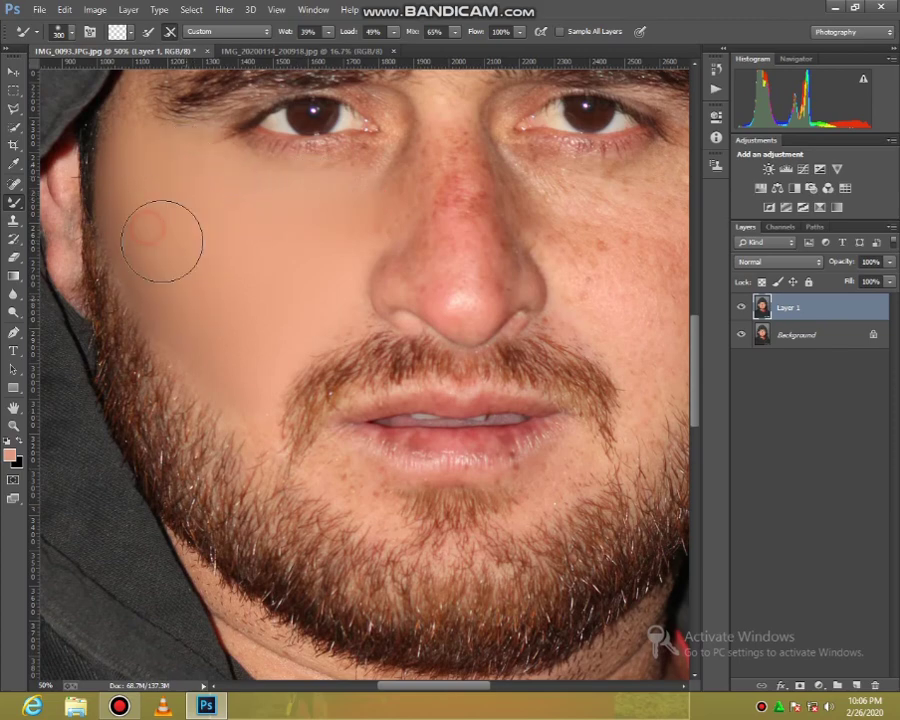
Step: Smooth the bare skin below both mouth corners and along the nose with a 175 px Mixer Brush
scroll(300, 400, down, 2)
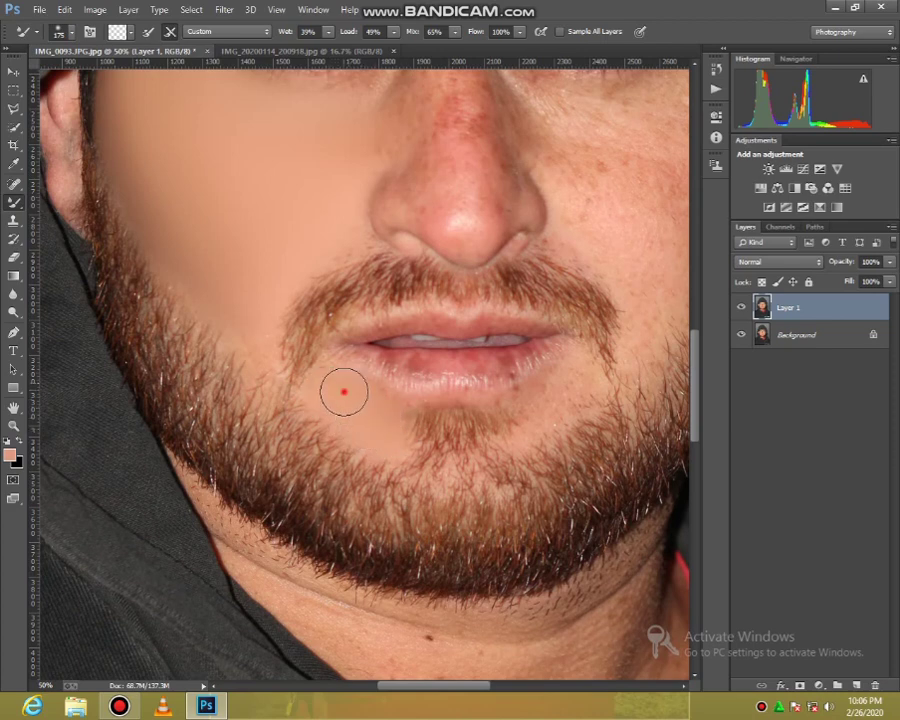
mouse_move(552, 404)
mouse_down()
mouse_move(576, 374)
mouse_move(572, 389)
mouse_move(525, 429)
mouse_move(563, 406)
mouse_move(578, 375)
mouse_move(536, 408)
mouse_up()
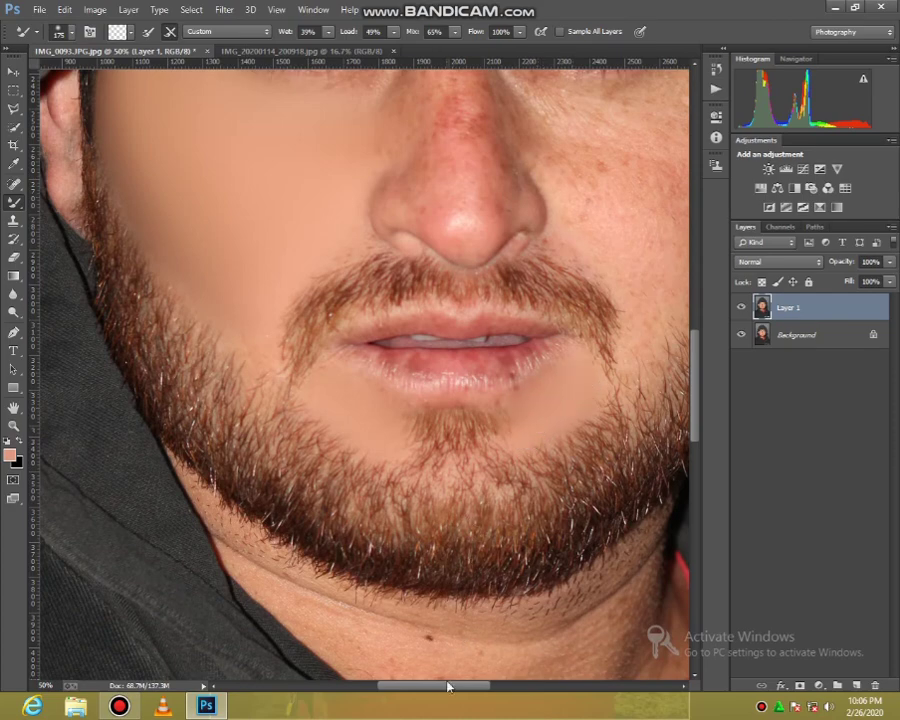
drag(448, 686, 466, 686)
scroll(408, 322, up, 3)
mouse_move(371, 368)
mouse_down()
mouse_move(367, 401)
mouse_move(367, 320)
mouse_up()
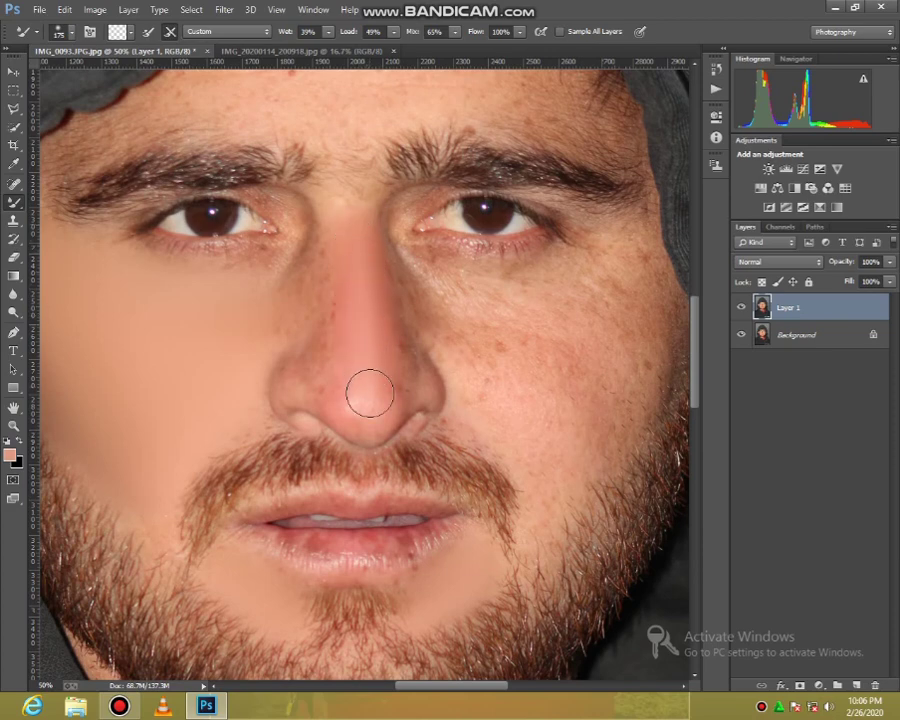
drag(369, 393, 369, 291)
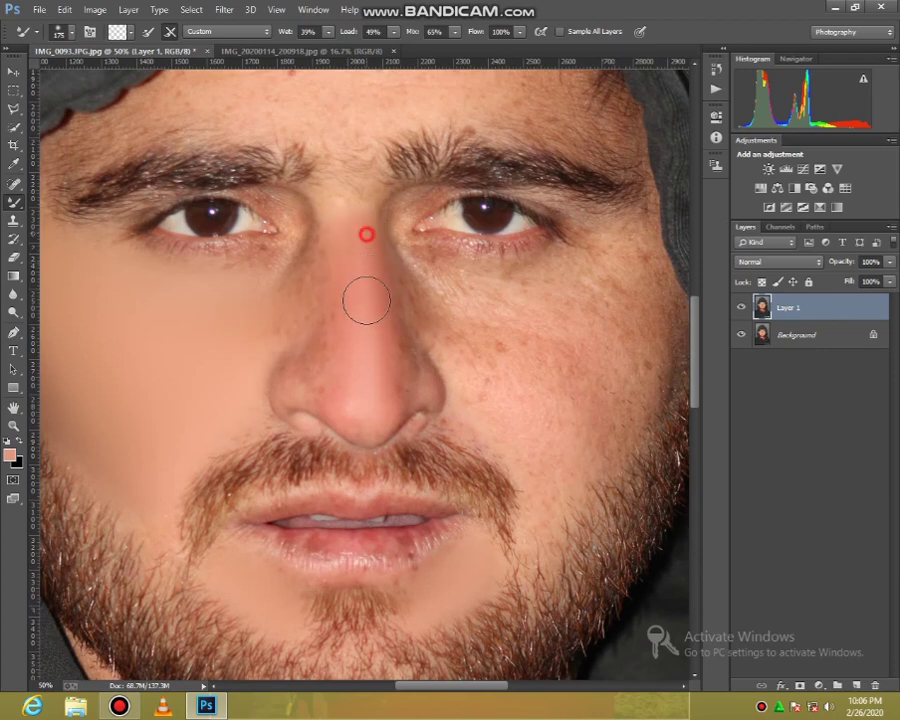
drag(366, 300, 367, 380)
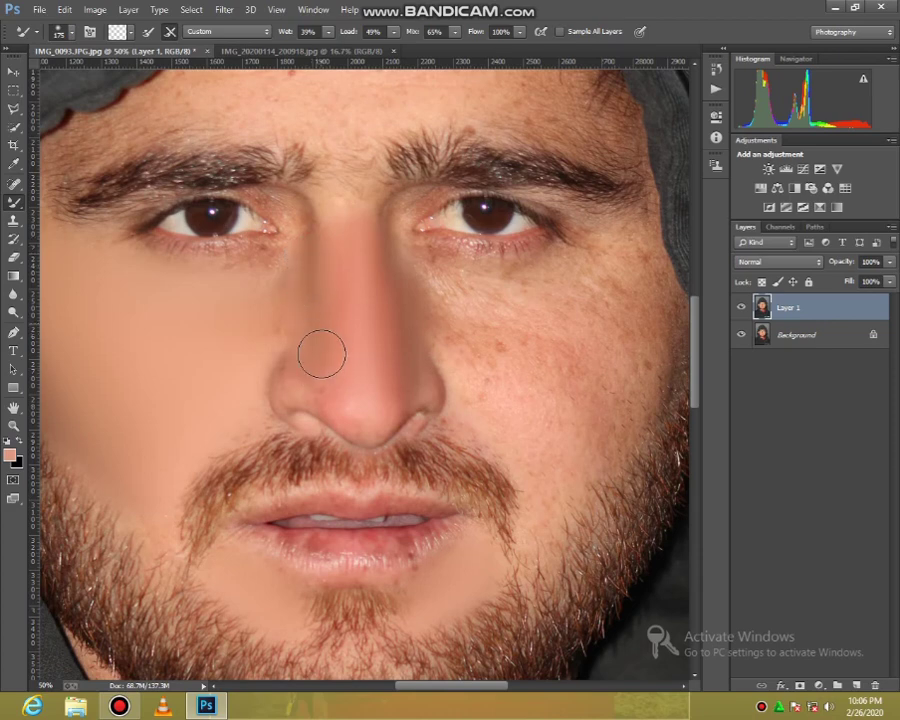
Step: Set the Mixer Brush size to 250 px and smooth the skin beside the nose and the upper part of the photo's right cheek
right_click(347, 283)
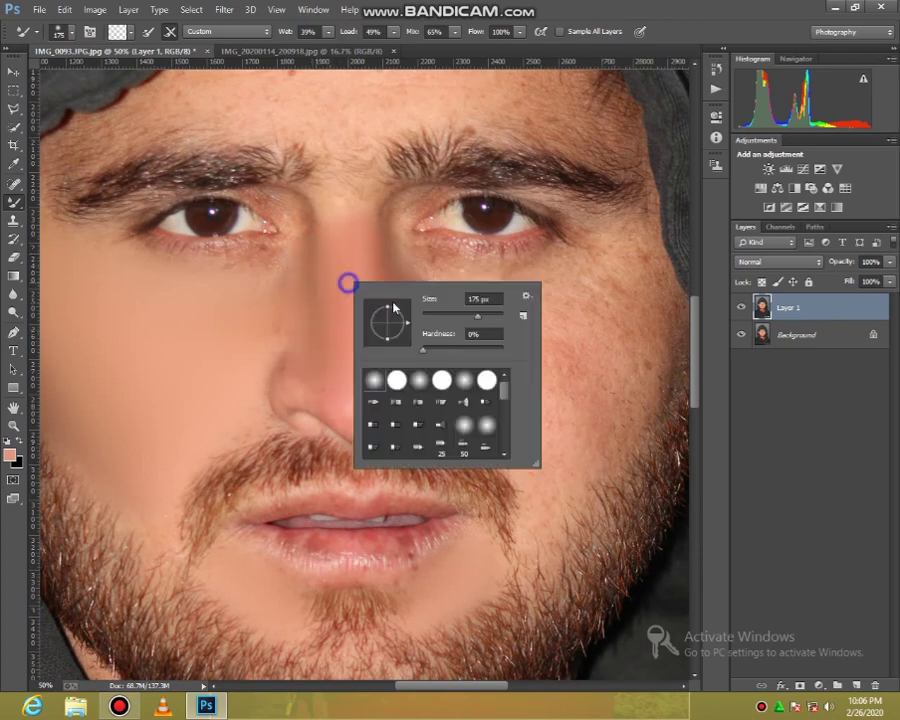
click(254, 317)
click(472, 270)
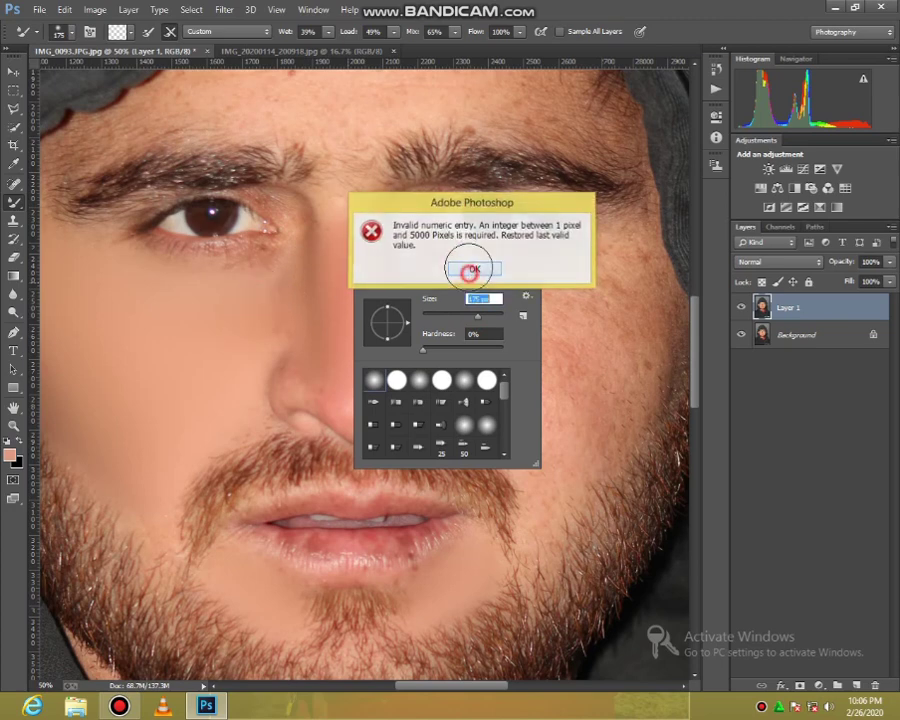
key(Return)
mouse_move(273, 289)
mouse_down()
mouse_move(285, 315)
mouse_move(301, 262)
mouse_up()
mouse_move(303, 285)
mouse_down()
mouse_move(302, 237)
mouse_move(301, 325)
mouse_move(315, 361)
mouse_move(329, 274)
mouse_move(348, 320)
mouse_move(352, 247)
mouse_move(357, 364)
mouse_up()
mouse_move(356, 267)
mouse_down()
mouse_move(400, 324)
mouse_move(403, 300)
mouse_move(352, 348)
mouse_move(356, 301)
mouse_move(428, 318)
mouse_move(446, 288)
mouse_move(456, 297)
mouse_move(627, 281)
mouse_move(647, 305)
mouse_move(639, 382)
mouse_move(613, 392)
mouse_move(600, 378)
mouse_up()
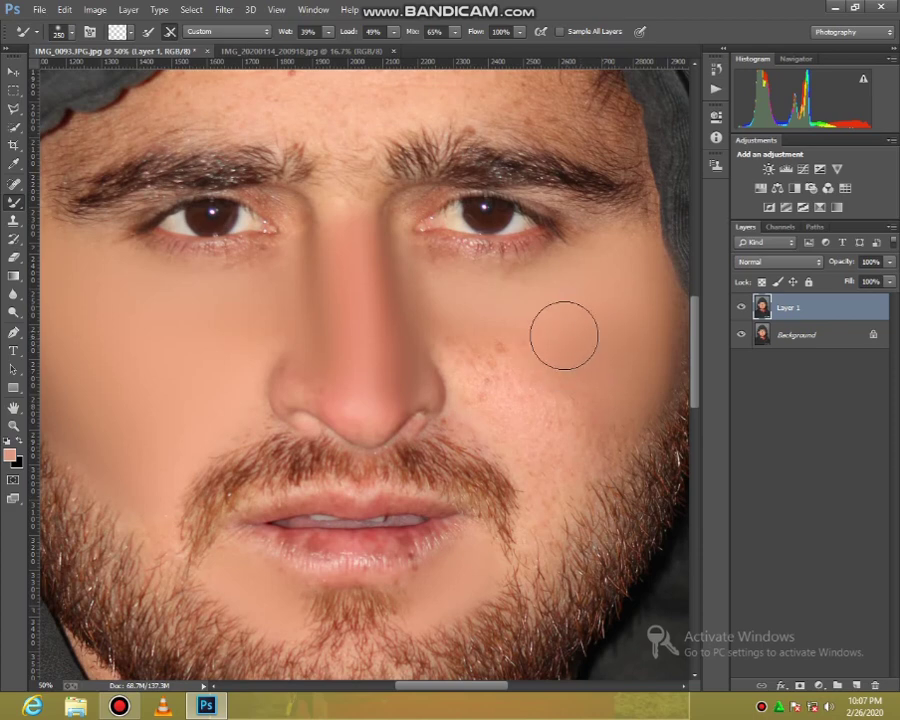
Step: Blend the nose's shadowed side and the remaining freckled skin of the photo's right cheek down to the beard
mouse_move(581, 331)
mouse_down()
mouse_move(514, 344)
mouse_move(476, 341)
mouse_move(446, 313)
mouse_up()
drag(398, 274, 401, 318)
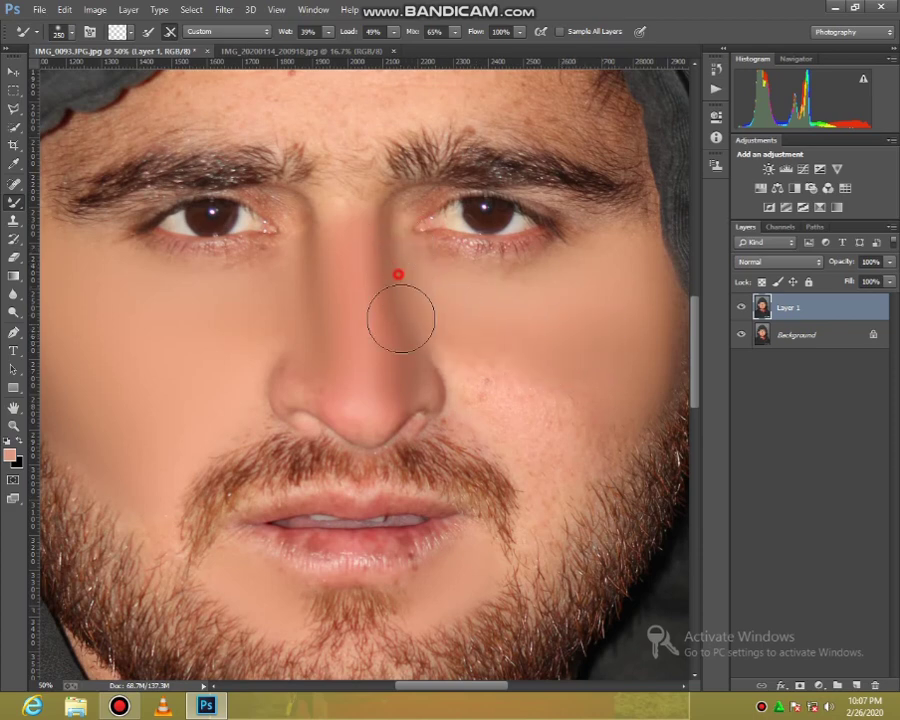
mouse_move(471, 328)
mouse_down()
mouse_move(503, 408)
mouse_move(526, 427)
mouse_move(585, 429)
mouse_move(582, 456)
mouse_move(628, 405)
mouse_move(537, 444)
mouse_move(532, 394)
mouse_up()
mouse_move(490, 354)
mouse_down()
mouse_move(512, 378)
mouse_move(579, 336)
mouse_up()
mouse_move(580, 391)
mouse_down()
mouse_move(570, 390)
mouse_move(614, 422)
mouse_up()
Step: Set the Mixer Brush size to 419 px and even out the tone of the photo's right cheek
right_click(580, 391)
key(Return)
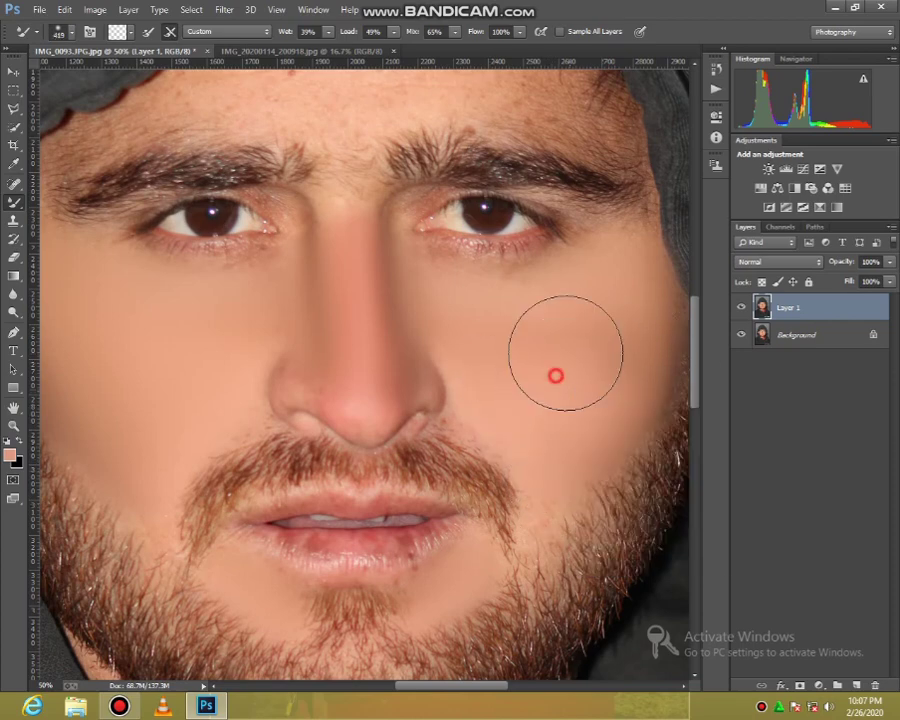
mouse_move(605, 350)
mouse_down()
mouse_move(591, 338)
mouse_move(586, 309)
mouse_up()
mouse_move(503, 368)
mouse_down()
mouse_move(520, 354)
mouse_move(550, 373)
mouse_up()
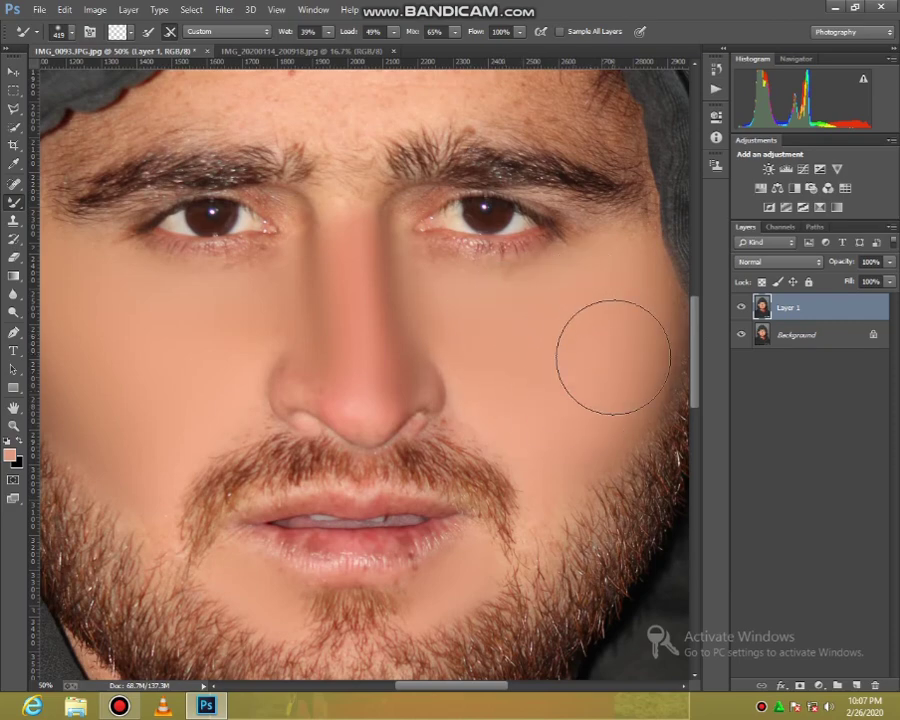
click(572, 392)
Step: Reduce the Mixer Brush to 250 px and smooth the whole forehead below the hood's edge
scroll(357, 313, up, 3)
scroll(257, 241, down, 1)
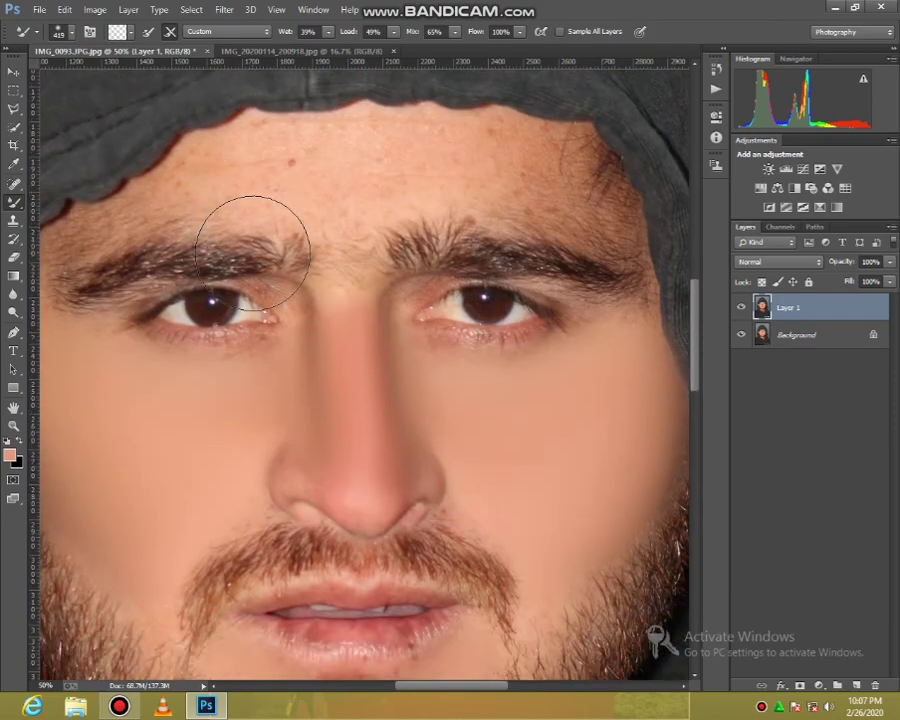
scroll(267, 275, up, 3)
key(bracketright)
key(bracketright)
key(bracketleft)
key(bracketleft)
key(bracketleft)
key(bracketleft)
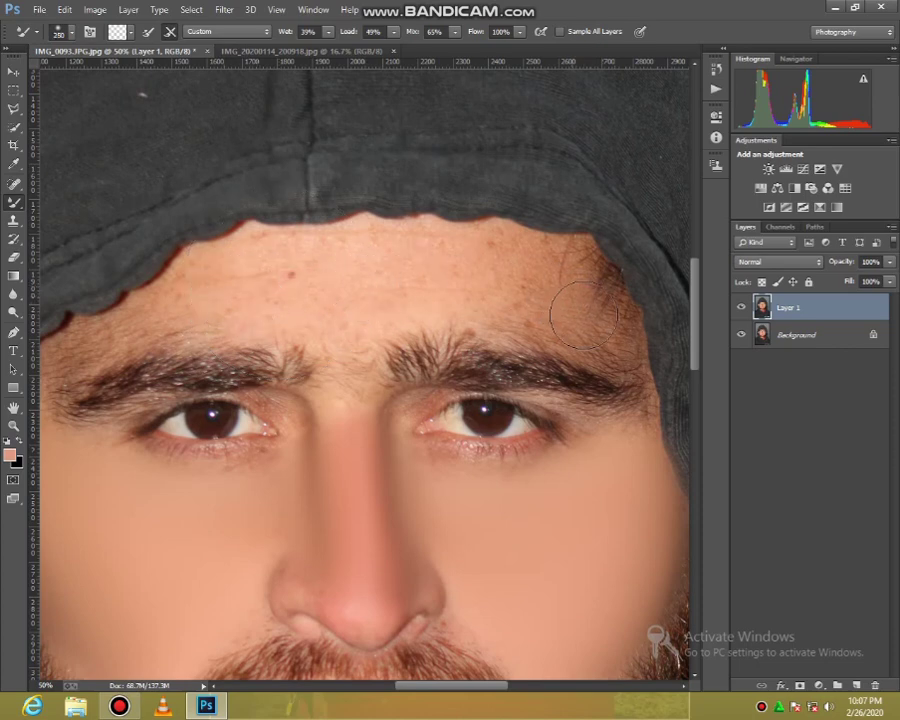
drag(589, 310, 556, 270)
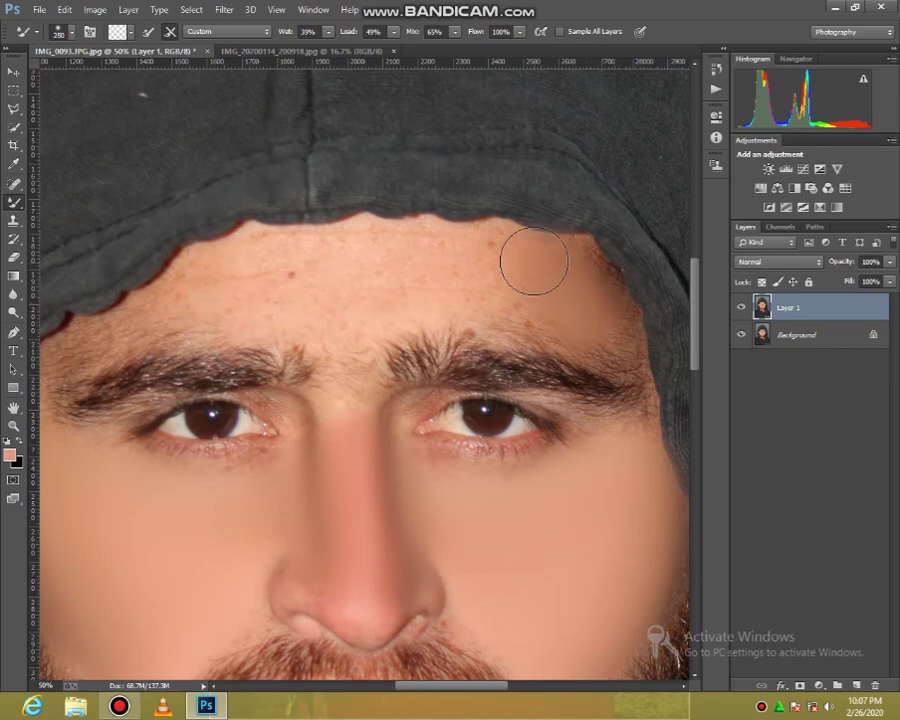
mouse_move(506, 297)
mouse_down()
mouse_move(486, 254)
mouse_move(516, 253)
mouse_move(410, 245)
mouse_up()
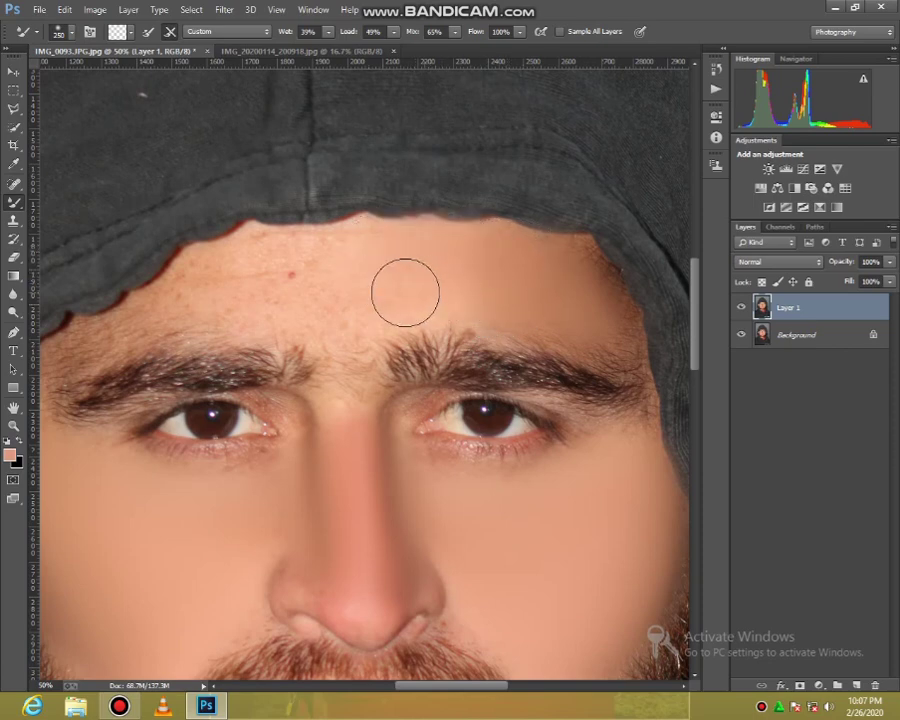
mouse_move(405, 292)
mouse_down()
mouse_move(422, 301)
mouse_move(342, 311)
mouse_move(346, 250)
mouse_move(263, 279)
mouse_move(285, 255)
mouse_move(232, 262)
mouse_move(173, 301)
mouse_move(347, 319)
mouse_move(245, 299)
mouse_move(159, 314)
mouse_move(243, 269)
mouse_up()
mouse_move(315, 265)
mouse_down()
mouse_move(295, 287)
mouse_move(341, 280)
mouse_move(349, 293)
mouse_up()
Step: Blend the skin between the brows, down the nose to its tip and into the adjoining cheek
scroll(318, 276, down, 2)
scroll(394, 418, down, 3)
mouse_move(418, 348)
mouse_down()
mouse_move(406, 312)
mouse_move(370, 262)
mouse_up()
drag(366, 300, 365, 421)
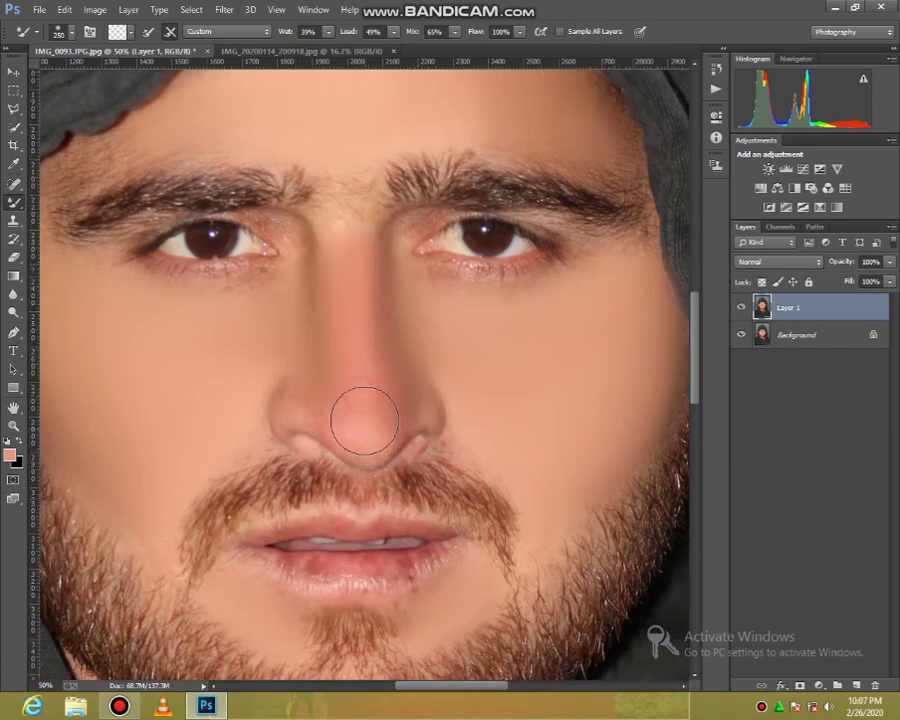
mouse_move(323, 372)
mouse_down()
mouse_move(305, 404)
mouse_move(360, 428)
mouse_move(294, 322)
mouse_up()
drag(291, 364, 260, 364)
Step: Smooth the skin of the neck between the beard and the red collar with the 250 px Mixer Brush
scroll(256, 500, down, 10)
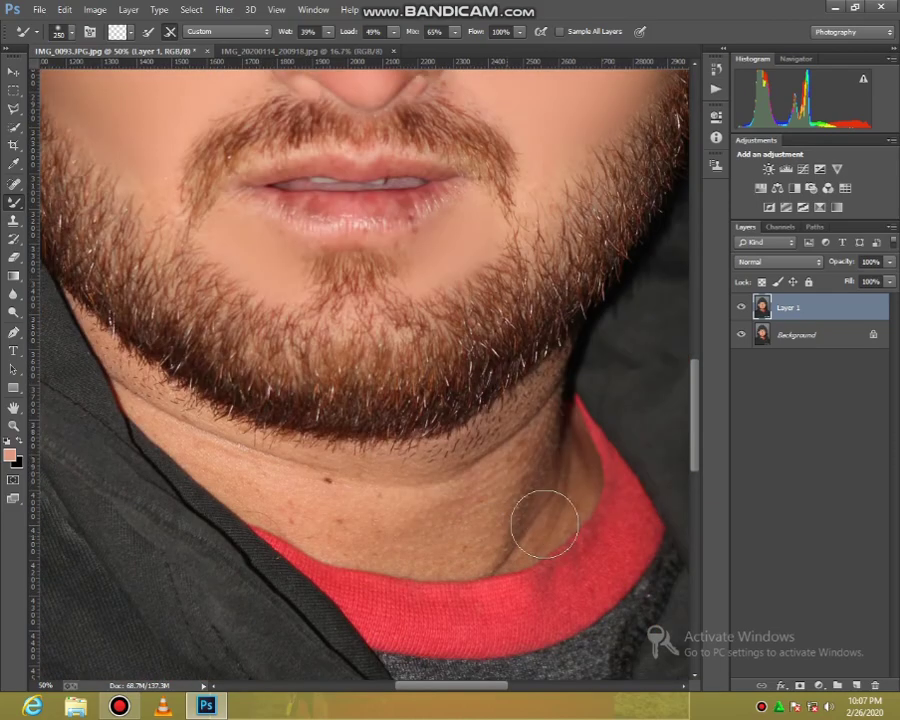
mouse_move(566, 477)
mouse_down()
mouse_move(505, 515)
mouse_move(543, 424)
mouse_move(530, 411)
mouse_move(492, 446)
mouse_up()
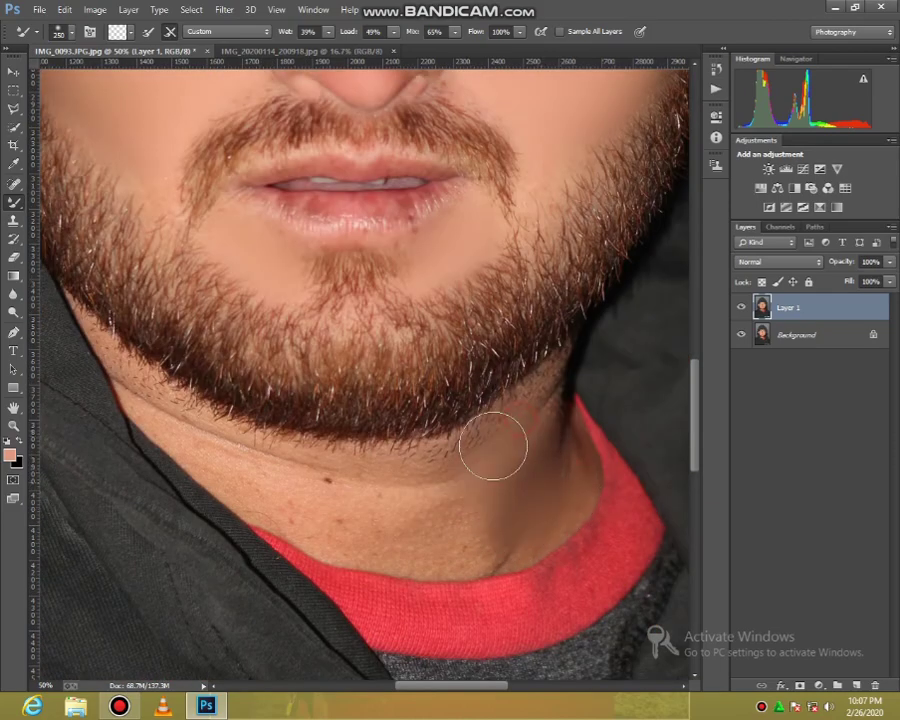
drag(453, 497, 476, 524)
mouse_move(316, 493)
mouse_down()
mouse_move(398, 509)
mouse_move(351, 492)
mouse_move(446, 485)
mouse_up()
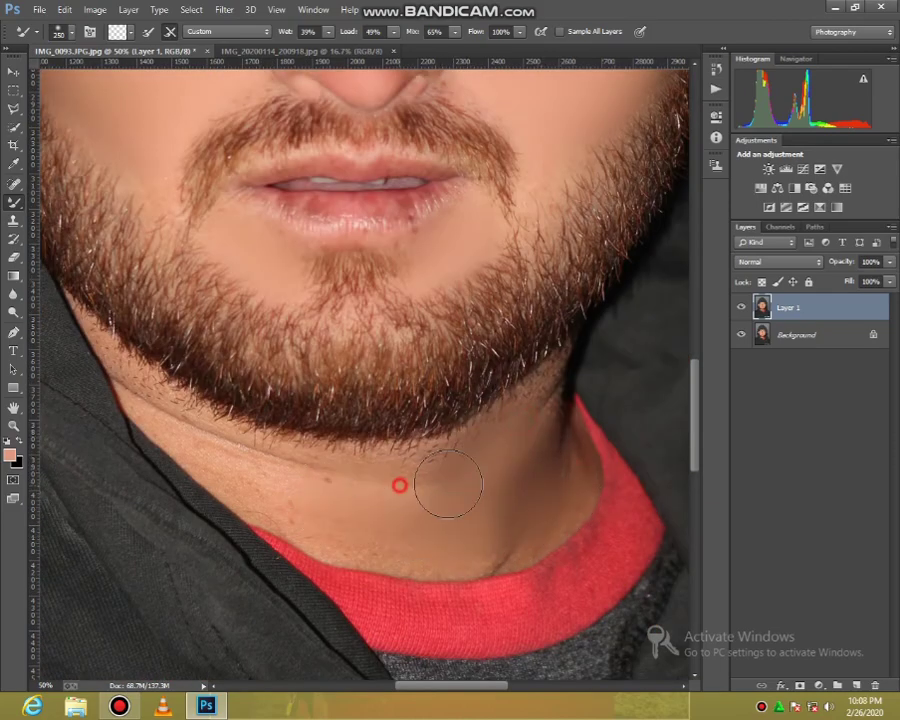
mouse_move(230, 437)
mouse_down()
mouse_move(269, 474)
mouse_move(256, 478)
mouse_move(376, 534)
mouse_move(422, 533)
mouse_up()
drag(518, 535, 516, 483)
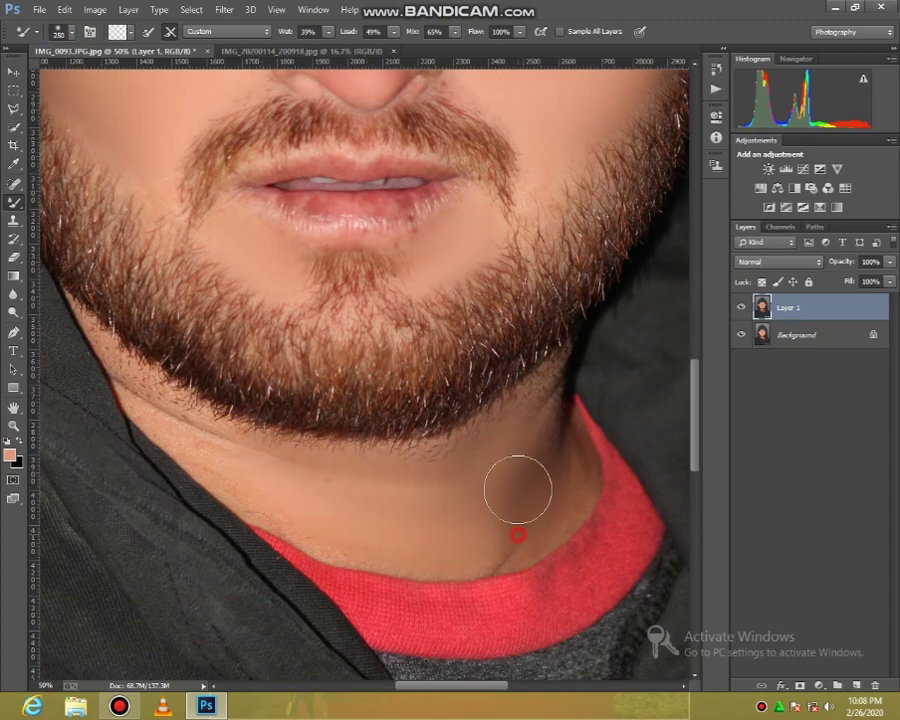
drag(323, 470, 321, 422)
drag(200, 407, 164, 376)
Step: Open the Camera Raw Filter for the retouched Layer 1
click(14, 425)
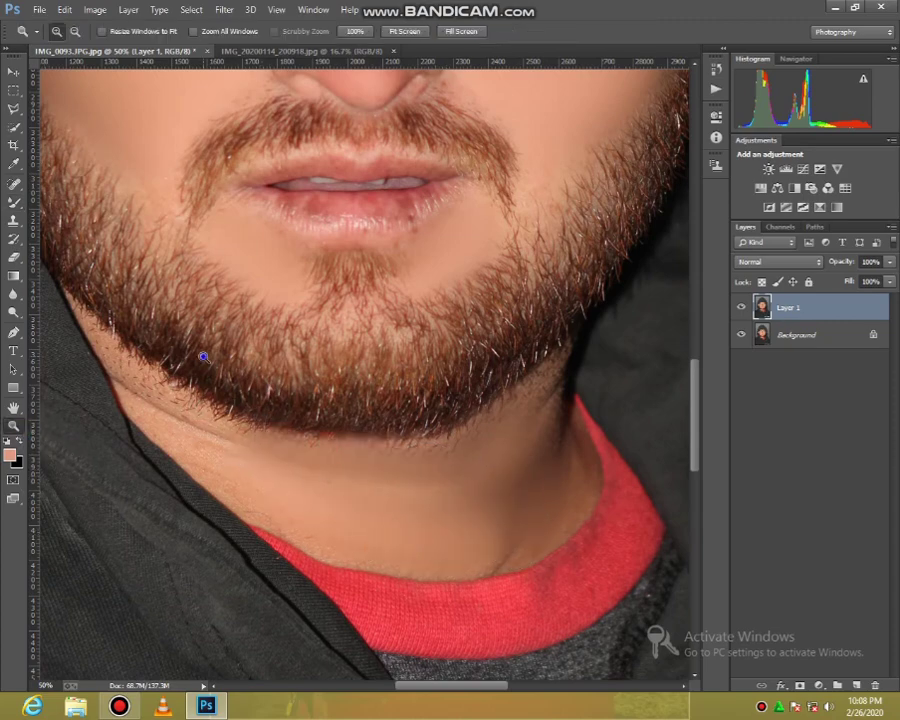
right_click(205, 357)
click(238, 364)
click(426, 337)
click(449, 381)
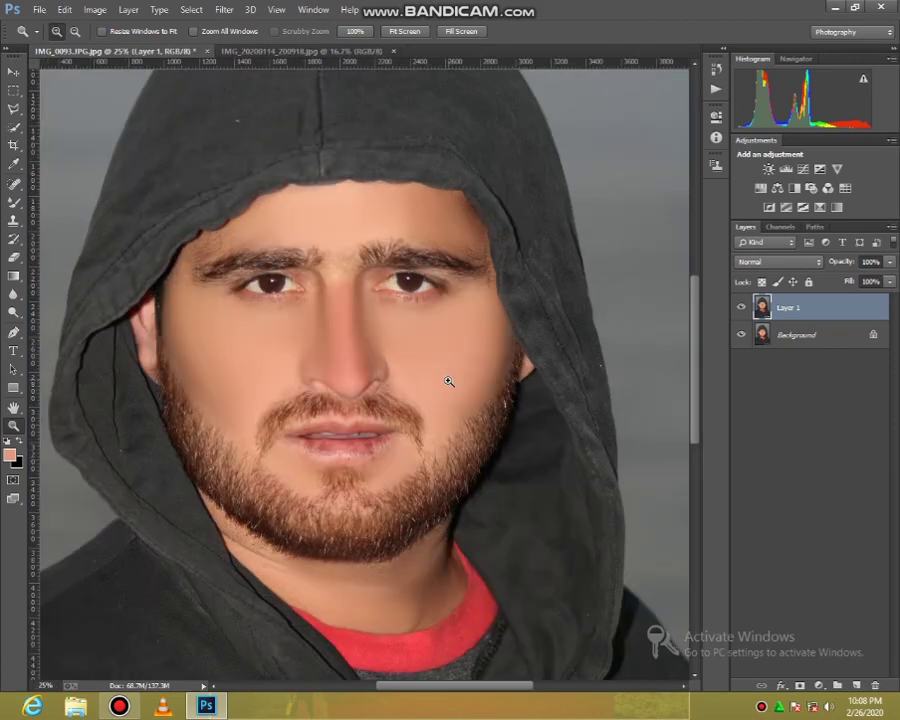
click(224, 9)
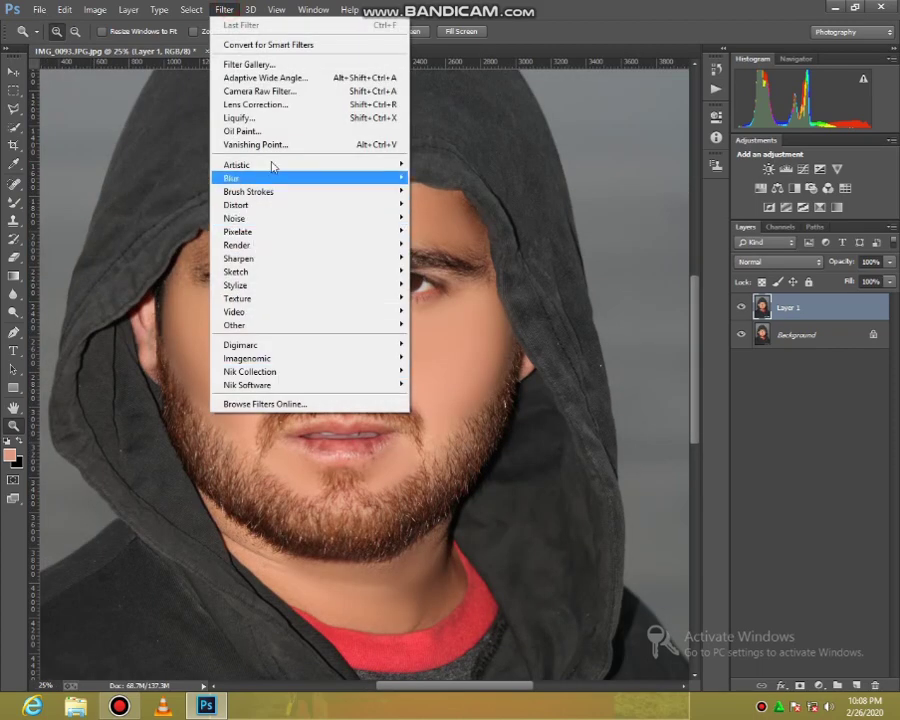
click(286, 95)
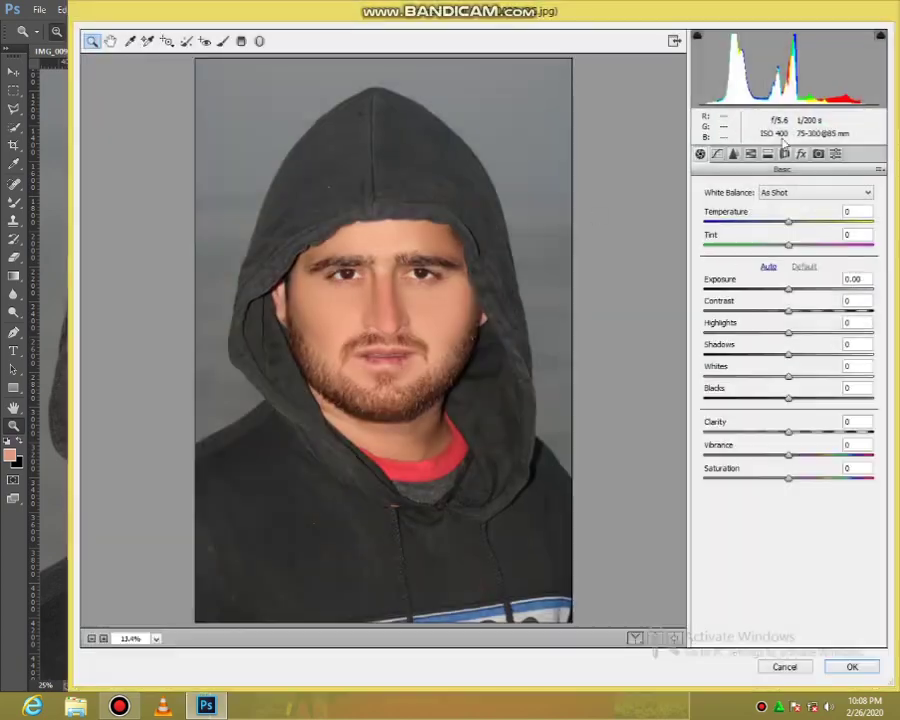
click(837, 155)
click(727, 183)
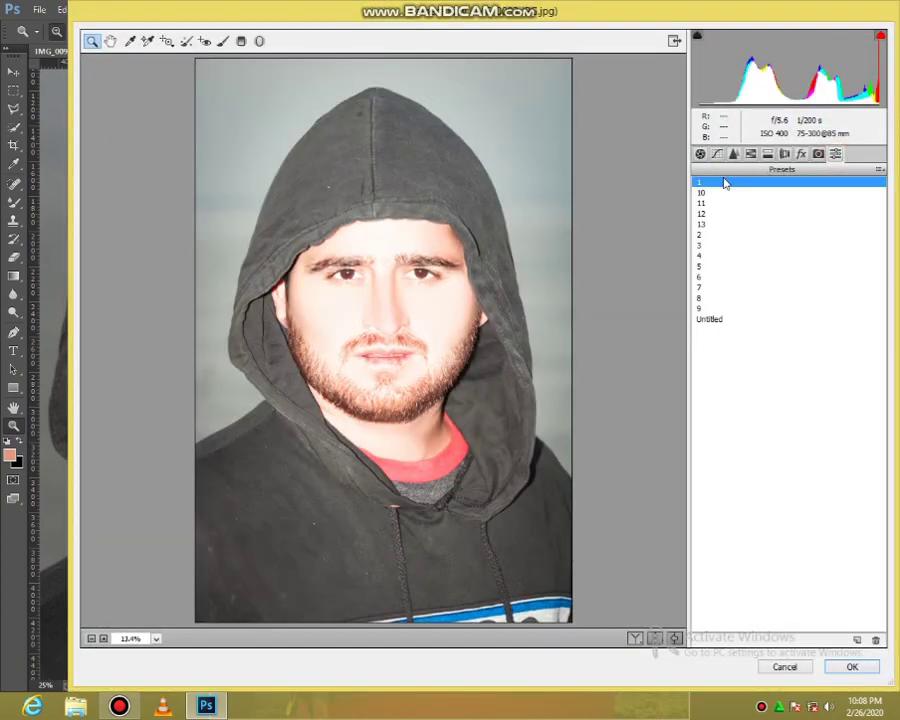
click(703, 192)
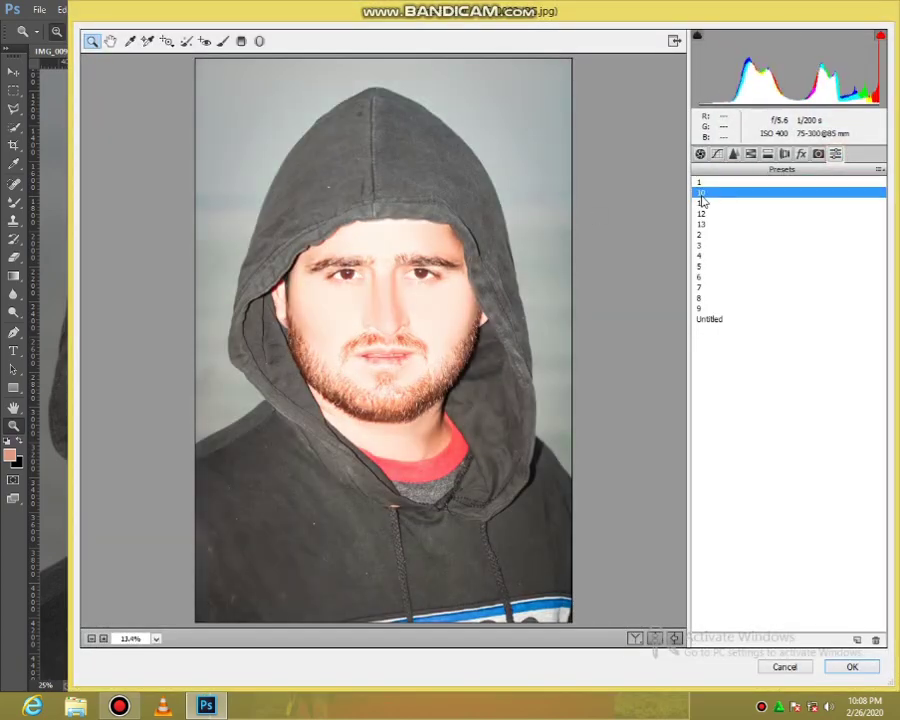
click(703, 213)
click(880, 170)
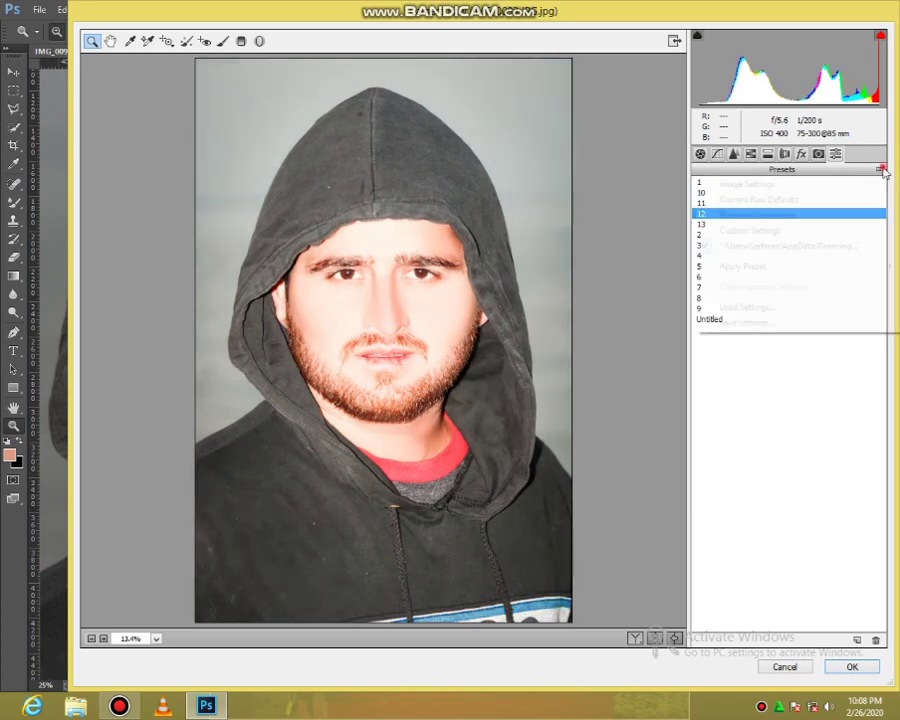
click(785, 185)
Step: Set Highlights to -100, Shadows to +32, Whites to -57, Blacks to +29, Clarity to +20 and Vibrance to +68
click(700, 153)
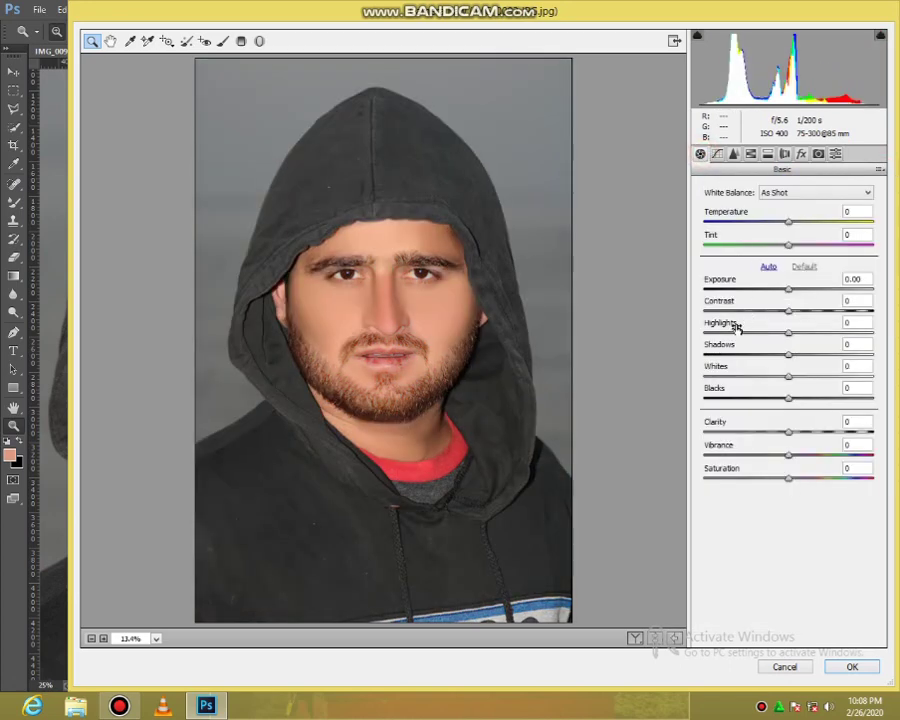
drag(730, 338, 702, 332)
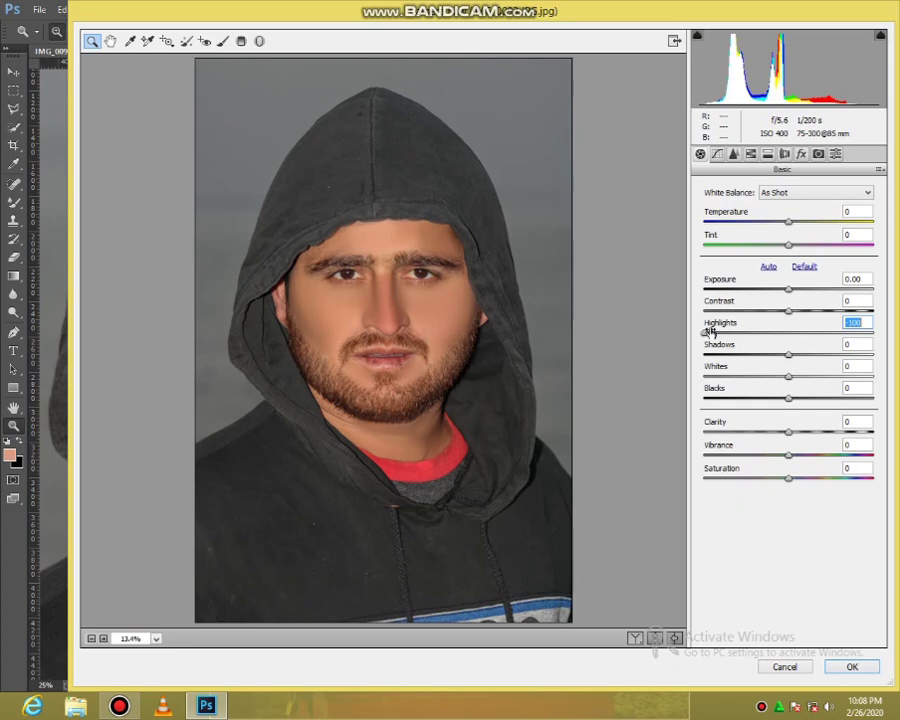
drag(807, 355, 741, 374)
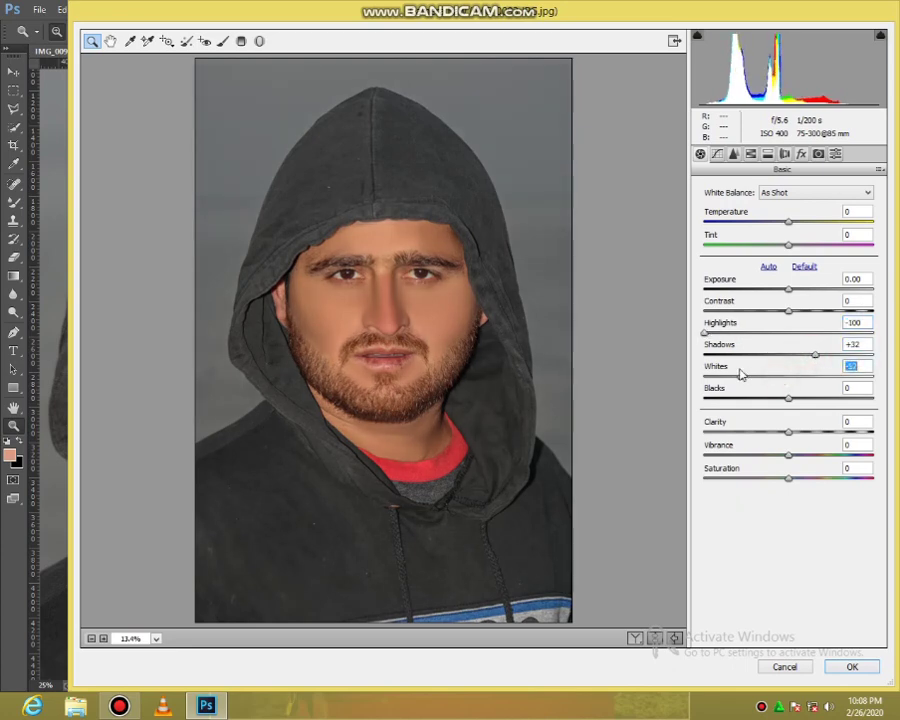
click(815, 399)
drag(797, 432, 807, 435)
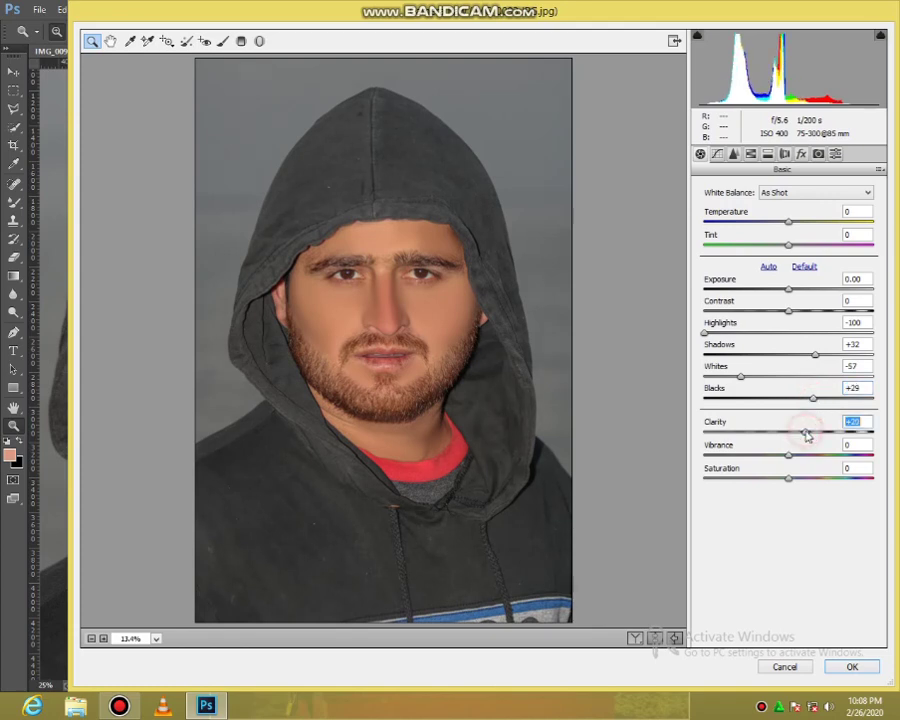
click(847, 458)
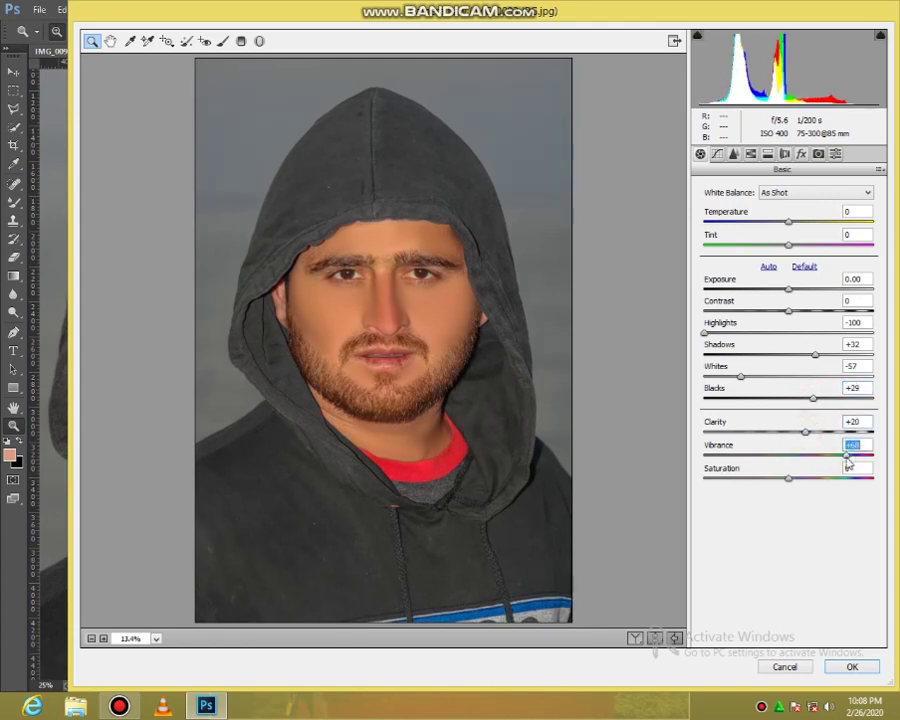
Step: Set the HSL saturation of Reds to +25, Oranges to -35, Yellows to +27, Greens to +95, Aquas to +94 and Blues to +88
click(732, 156)
click(750, 154)
click(764, 279)
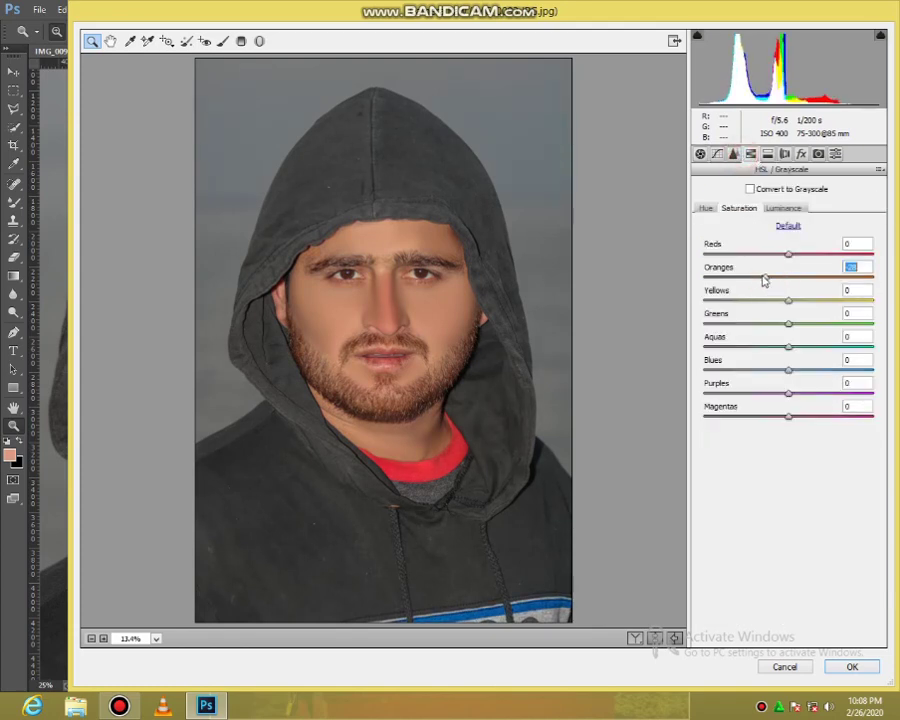
drag(789, 256, 813, 256)
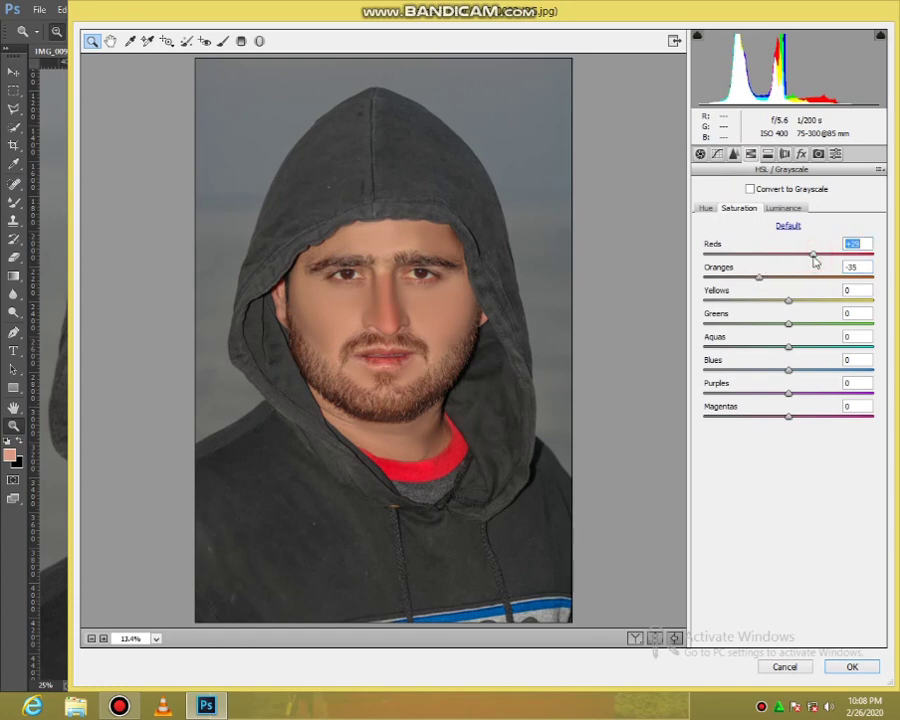
click(758, 300)
click(868, 347)
click(877, 369)
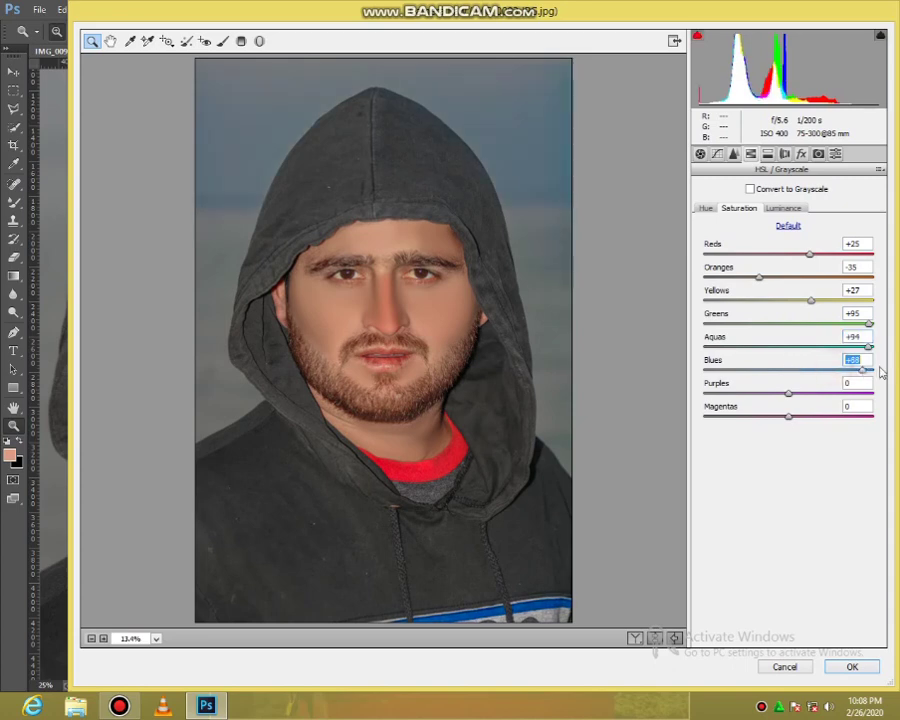
Step: Set the HSL luminance of Reds to +8 and Oranges to +13, and darken the edges with a Highlight Priority post-crop vignette
click(783, 208)
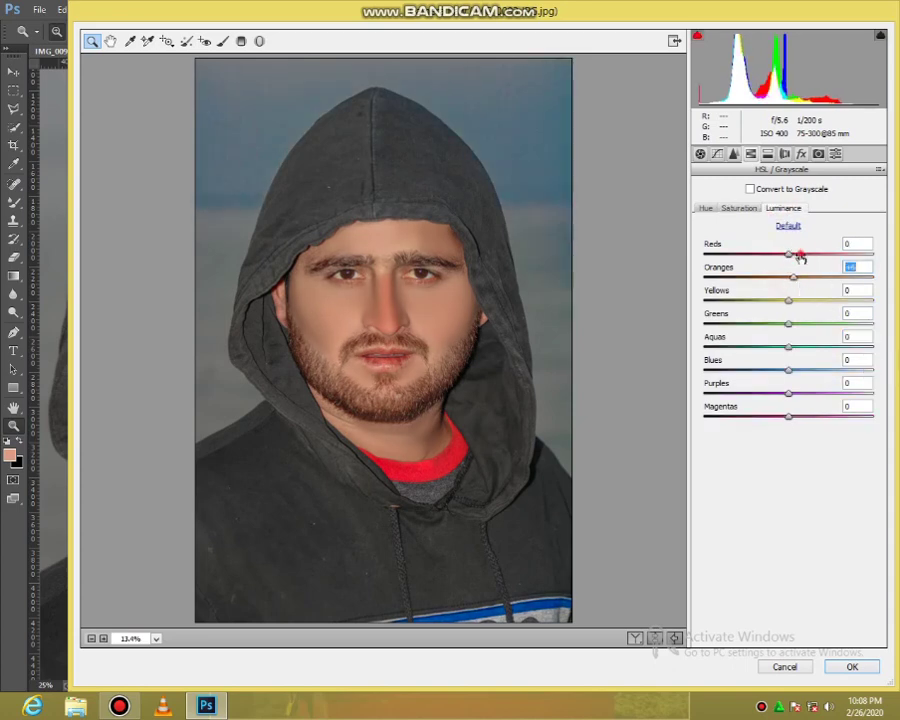
click(802, 277)
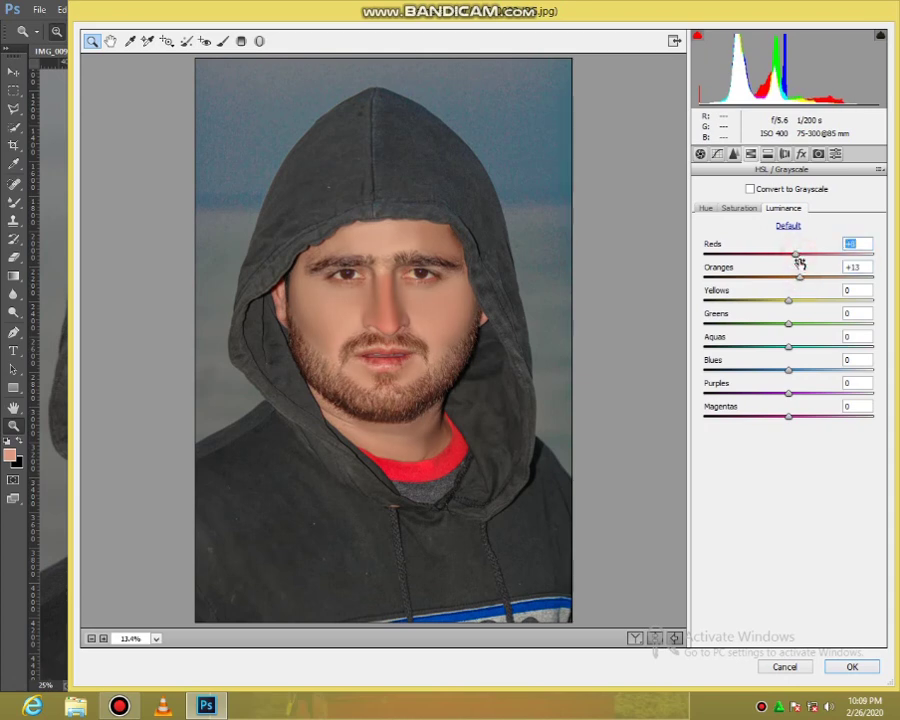
click(800, 155)
click(768, 333)
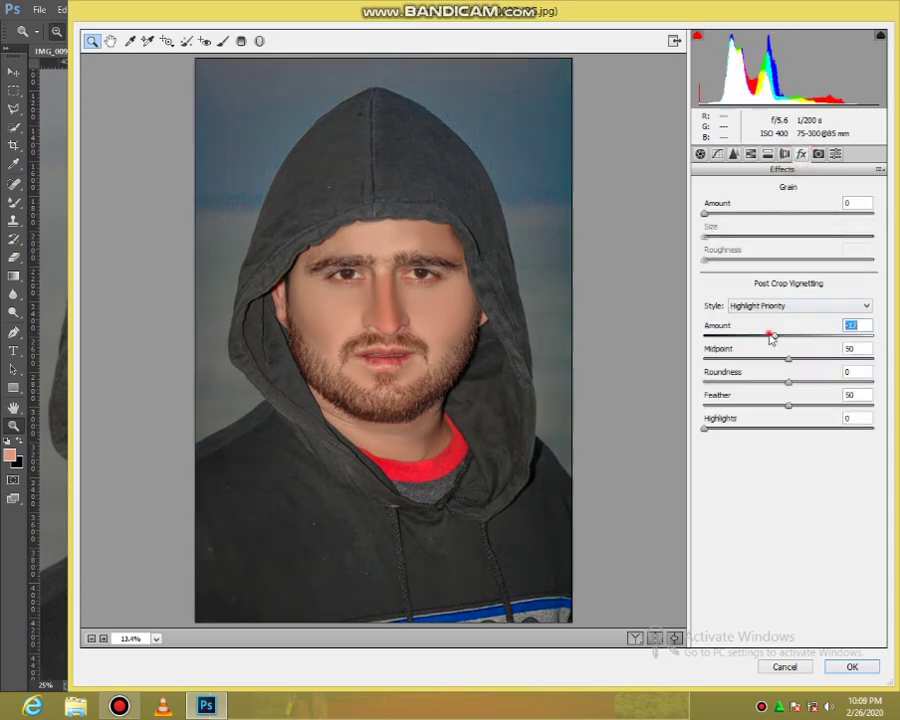
Step: Calibrate Blue Primary to hue -10 and saturation +43, Green Primary to hue +5 and saturation -25, and apply the filter
click(834, 155)
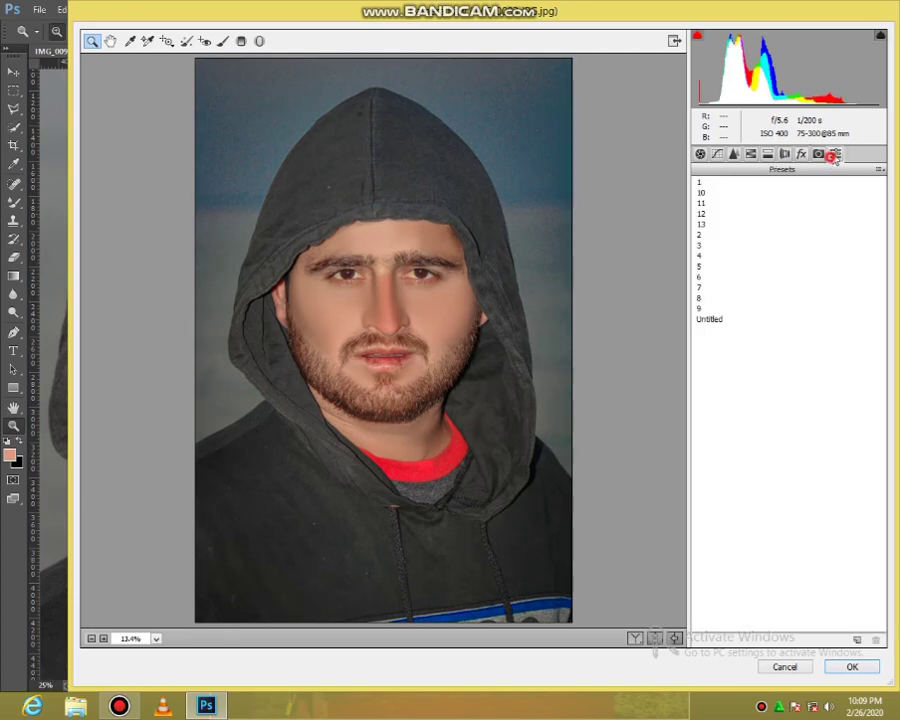
click(819, 155)
click(825, 441)
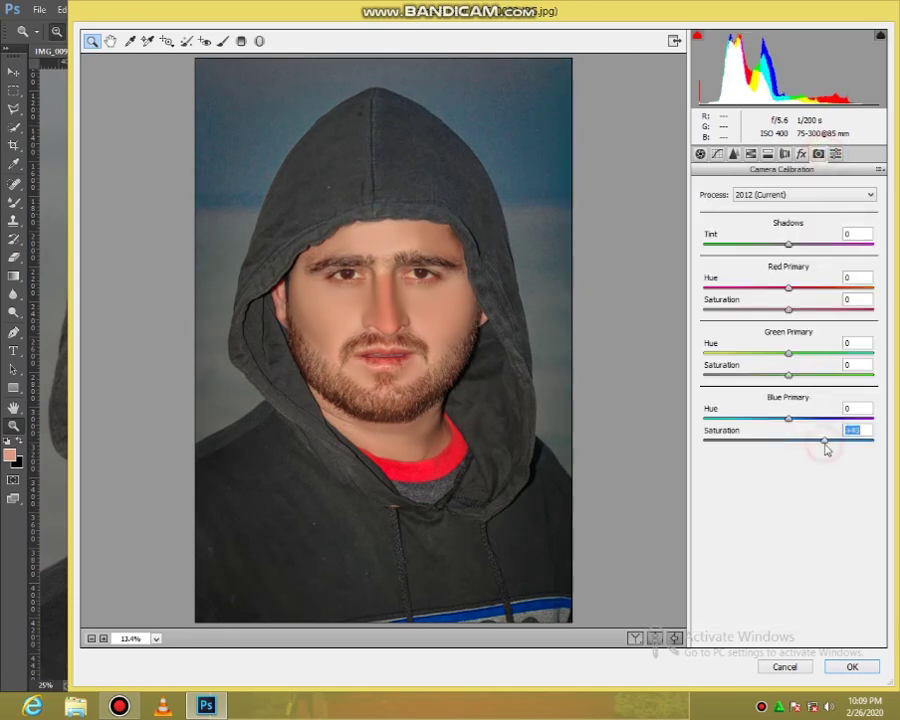
click(776, 420)
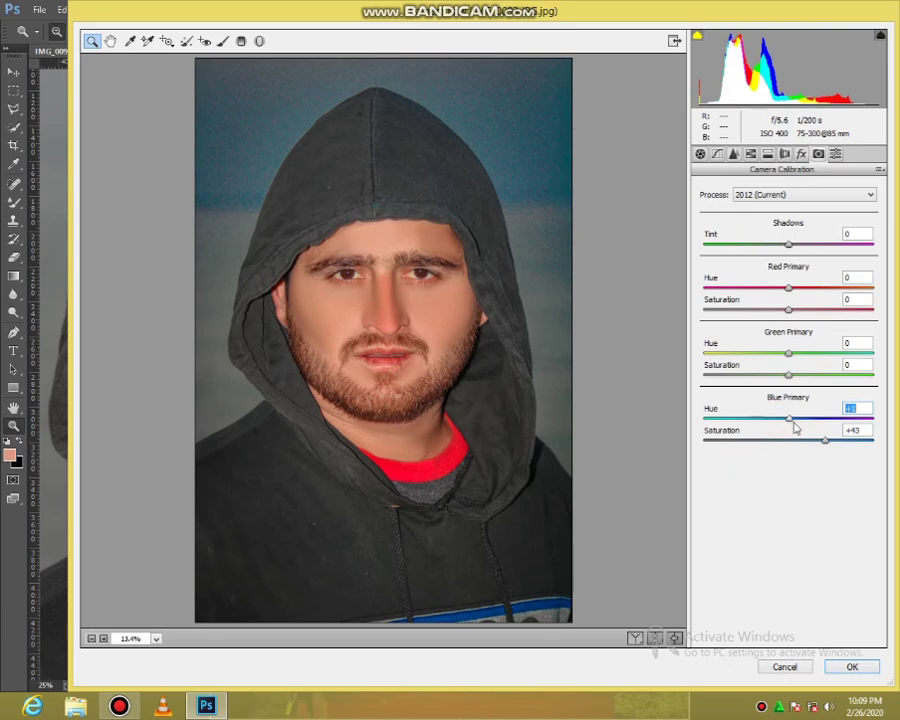
click(783, 424)
click(759, 375)
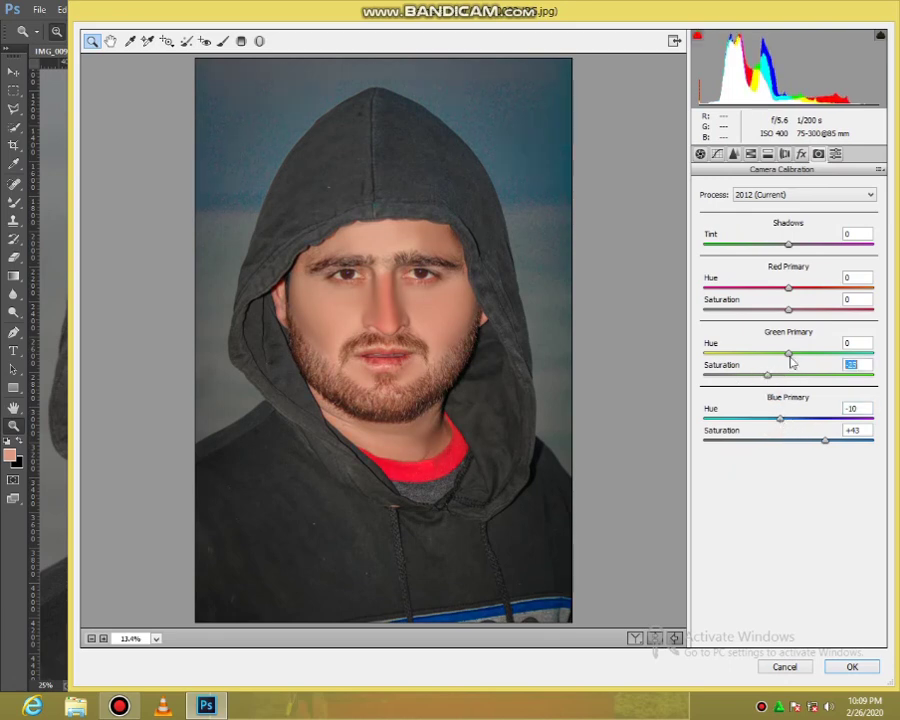
drag(790, 356, 797, 355)
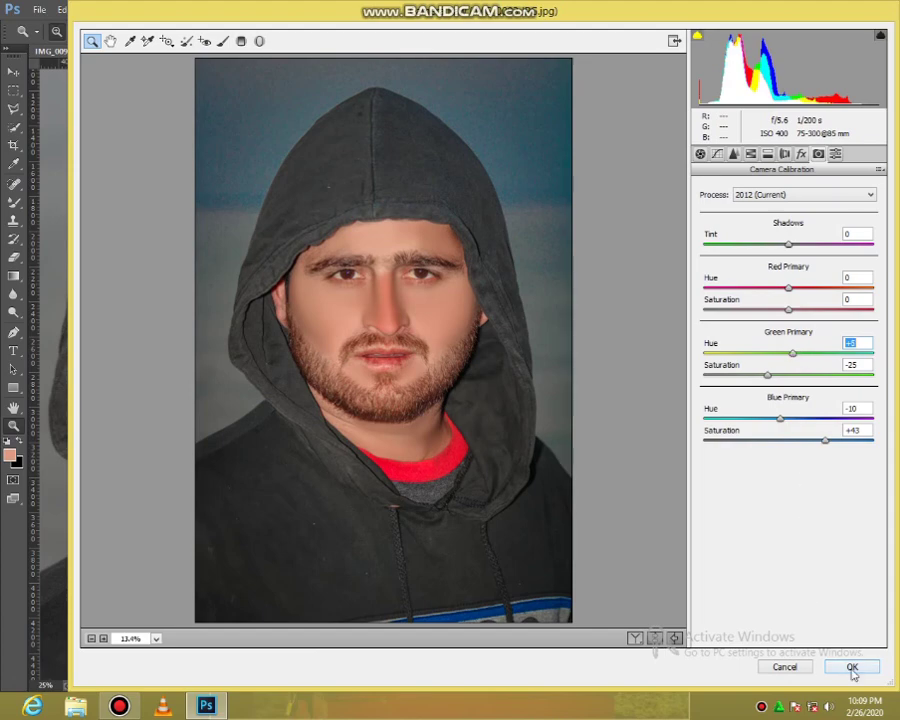
click(852, 668)
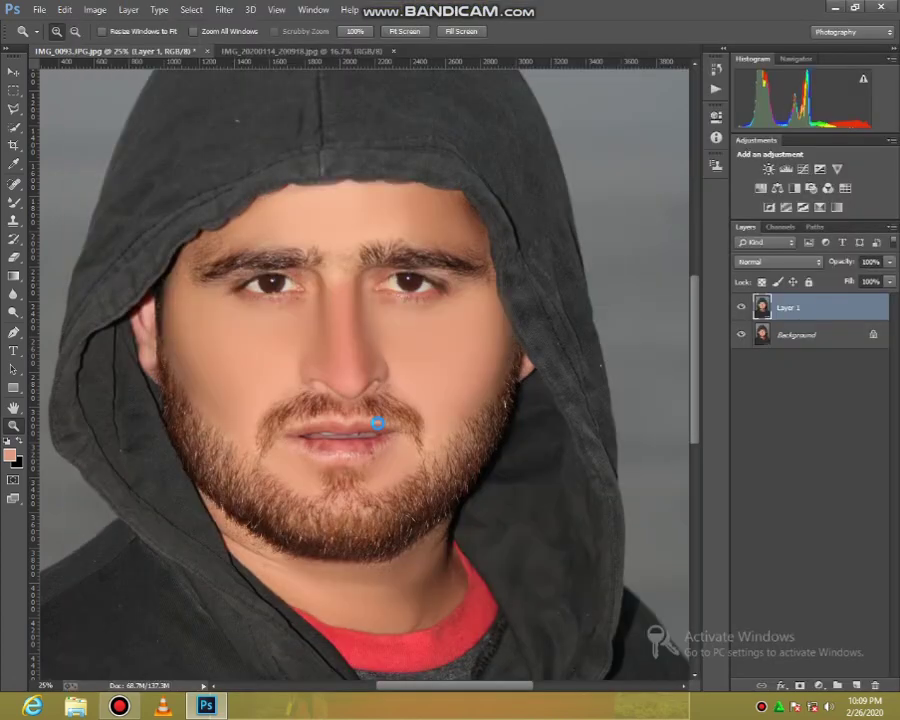
Step: Compare the retouched portrait with the original by repeatedly hiding and showing Layer 1
click(741, 309)
click(741, 309)
click(741, 309)
click(741, 309)
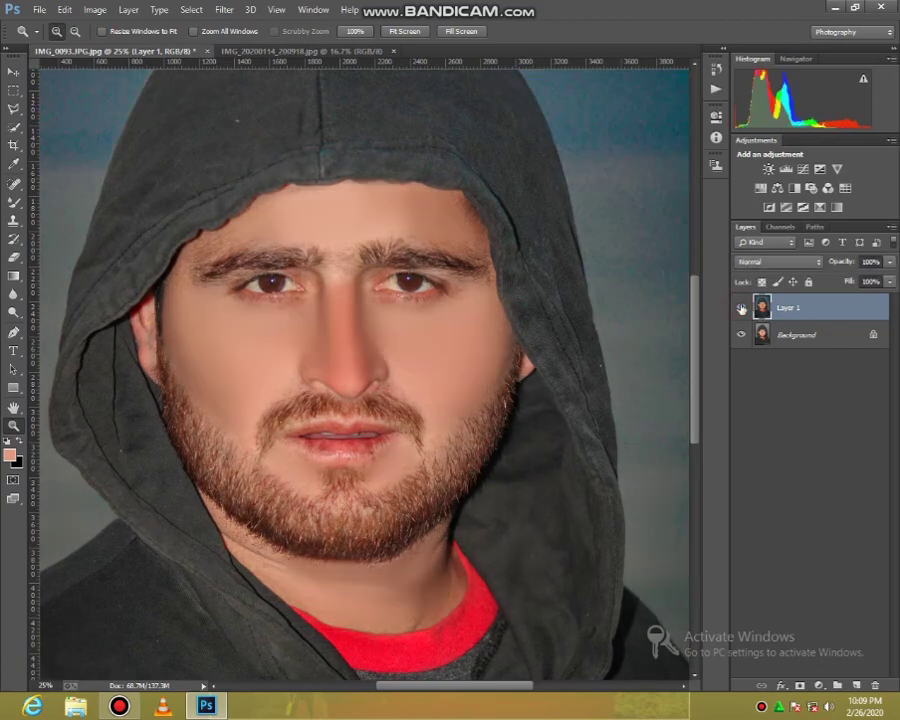
click(741, 309)
click(741, 309)
click(741, 308)
click(741, 308)
click(741, 308)
click(741, 308)
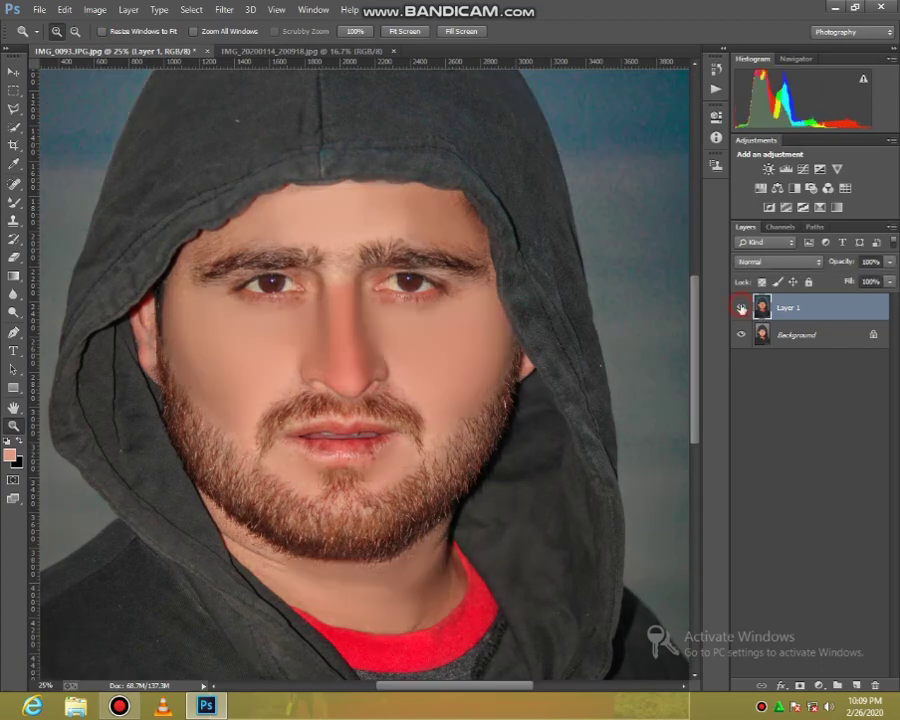
click(741, 308)
click(741, 308)
click(741, 308)
click(741, 308)
click(741, 308)
click(741, 308)
click(741, 309)
click(741, 309)
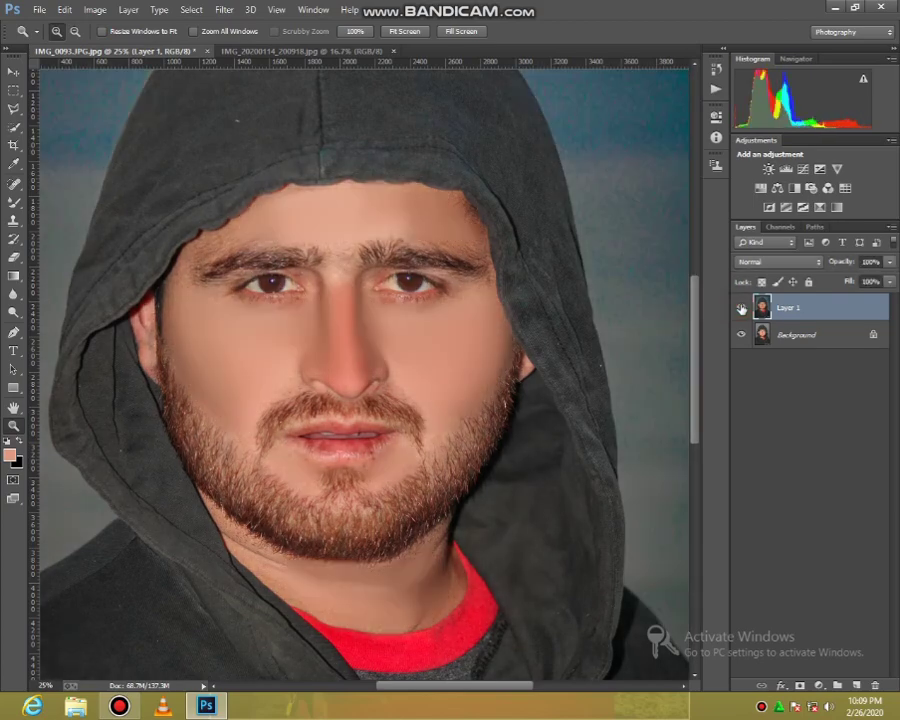
Step: Flatten Layer 1 into the Background layer
right_click(808, 330)
click(811, 425)
Step: Try to retouch the forehead skin above the eyebrows using the Clone Stamp at 175 px
click(346, 321)
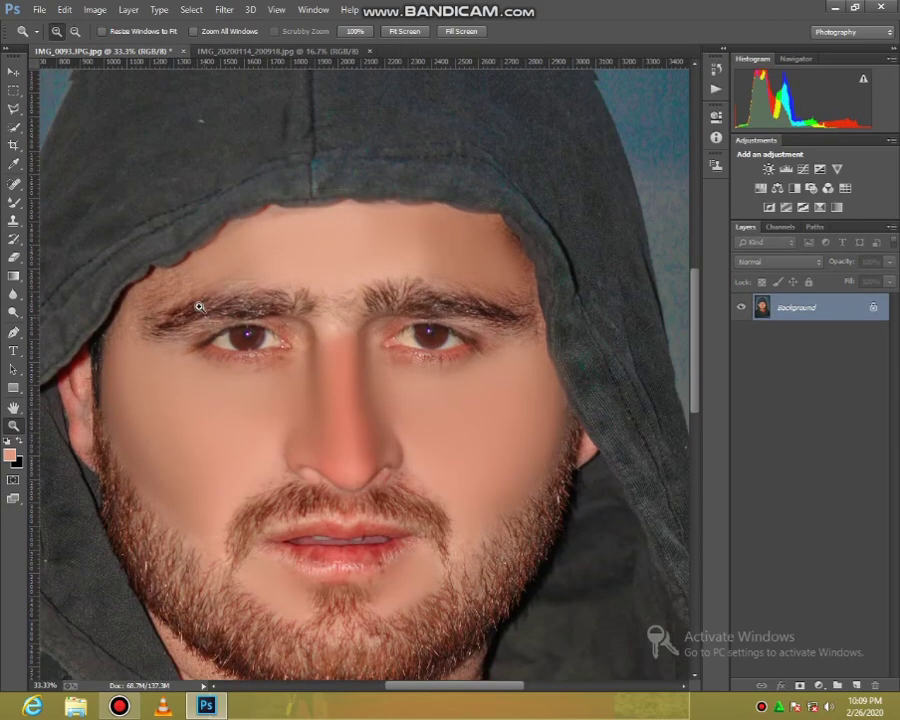
scroll(199, 307, up, 1)
click(158, 351)
click(14, 219)
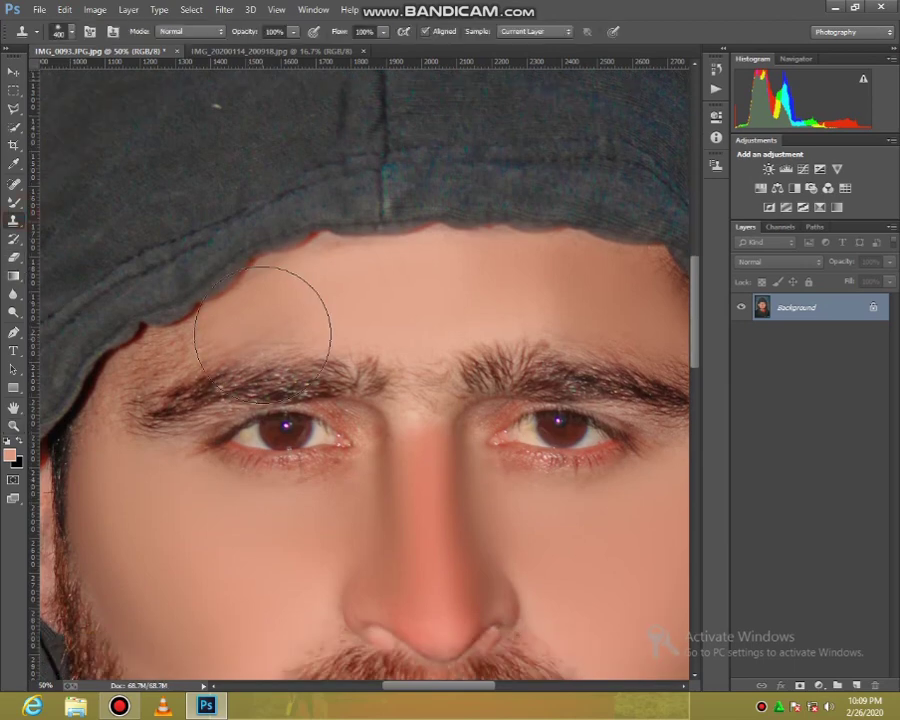
click(279, 331)
click(479, 271)
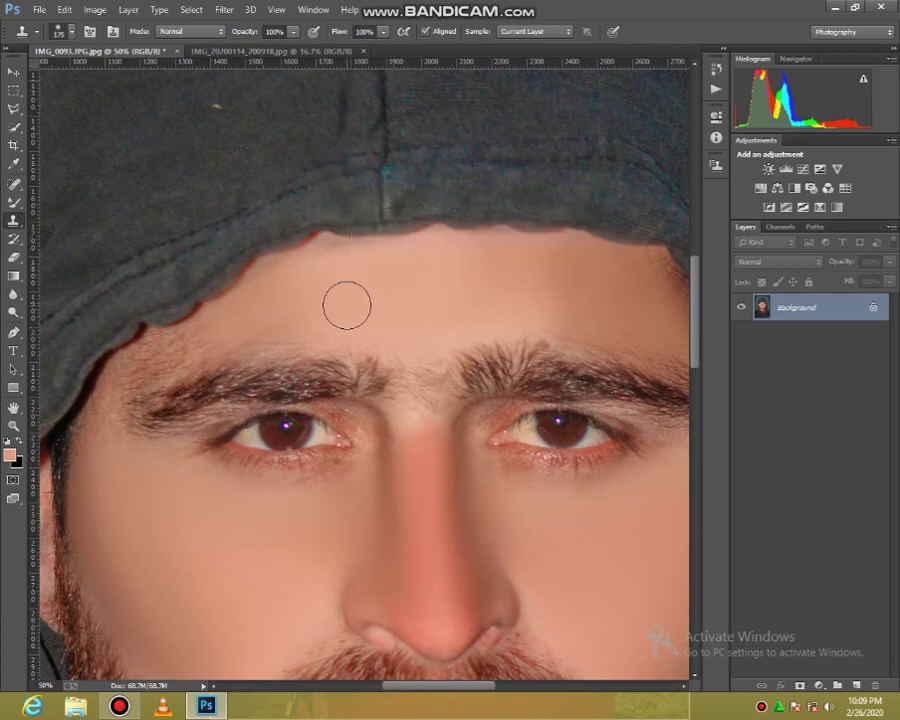
click(341, 308)
click(483, 271)
Step: Smooth the forehead skin just above the left-hand eyebrow and around to the temple with the Mixer Brush at 150 px
click(14, 205)
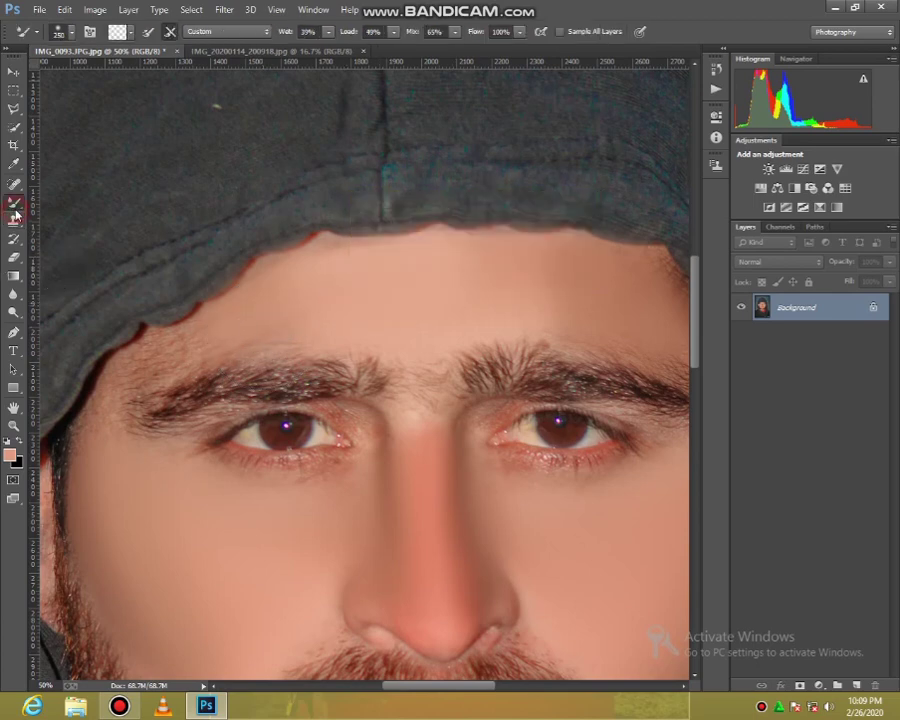
key([)
key([)
click(292, 333)
key([)
click(176, 345)
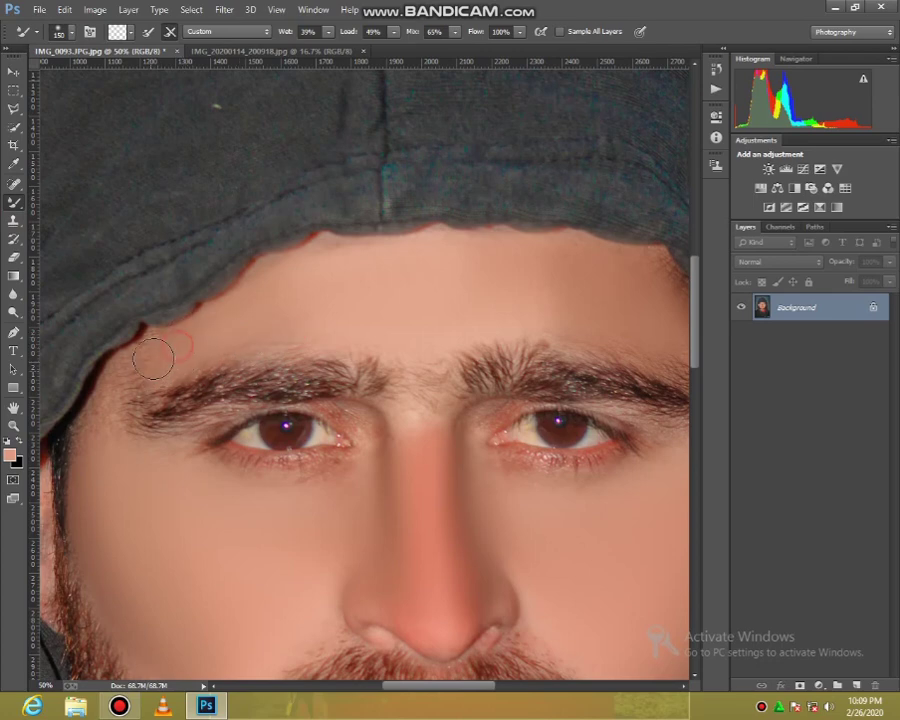
click(104, 408)
click(229, 330)
click(342, 338)
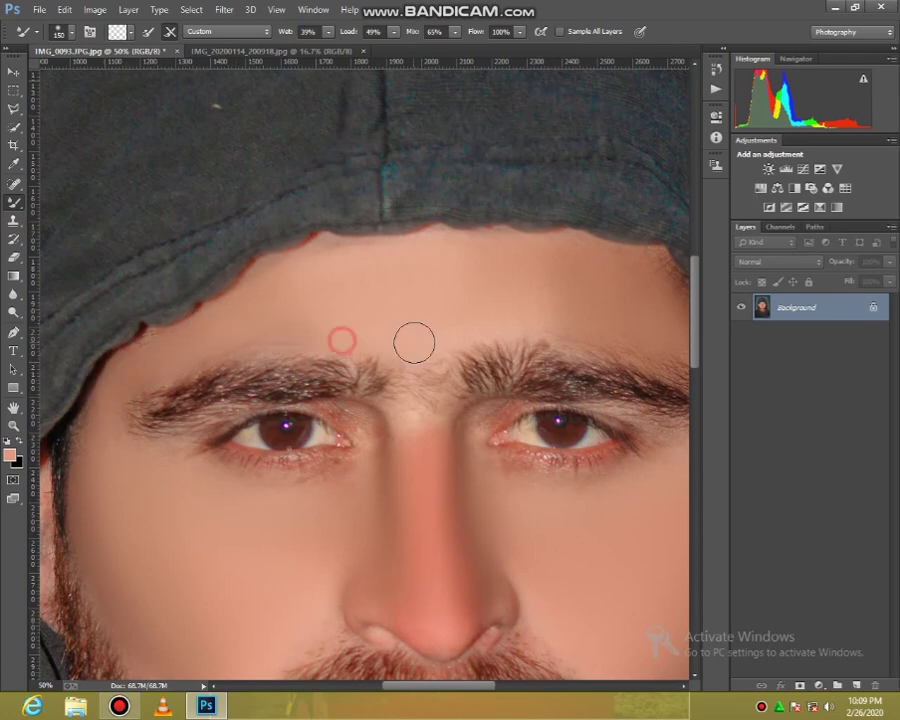
Step: Blend away the stray hairs between the eyebrows and smooth the nose from its bridge to the tip
click(426, 430)
scroll(430, 445, down, 3)
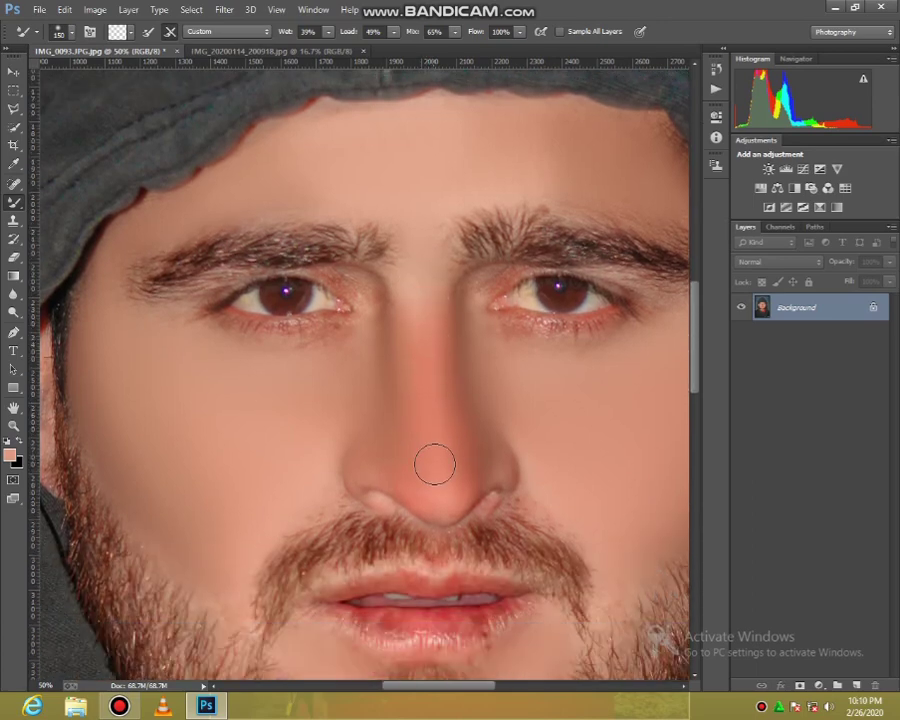
click(436, 486)
click(432, 456)
click(429, 347)
click(464, 456)
Step: Smooth the texture and spots of the lower lip with the 150 px Mixer Brush
scroll(550, 426, down, 2)
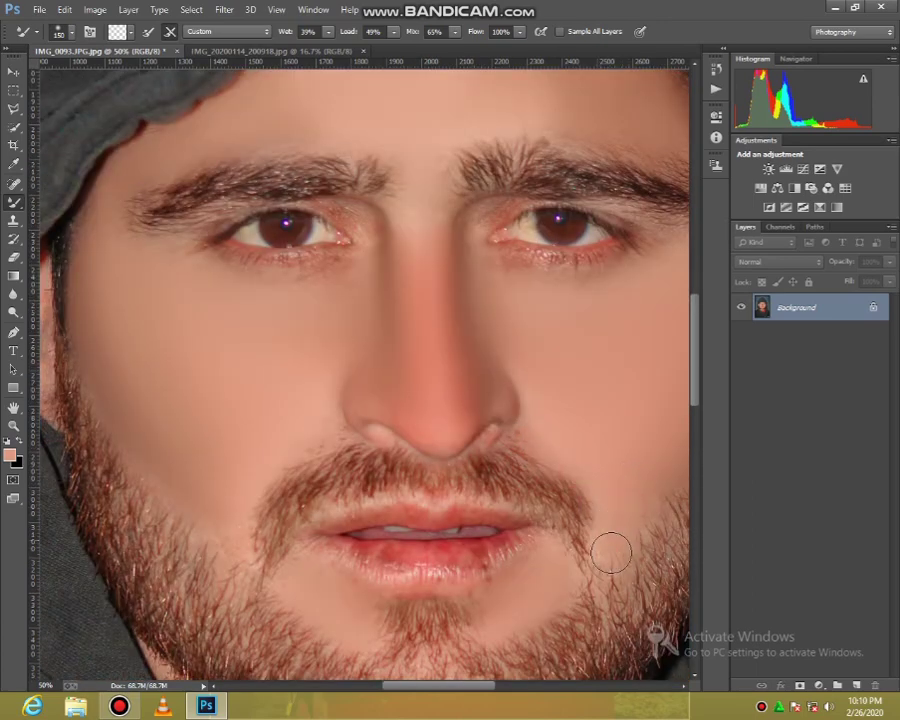
scroll(611, 540, down, 2)
click(440, 486)
click(484, 484)
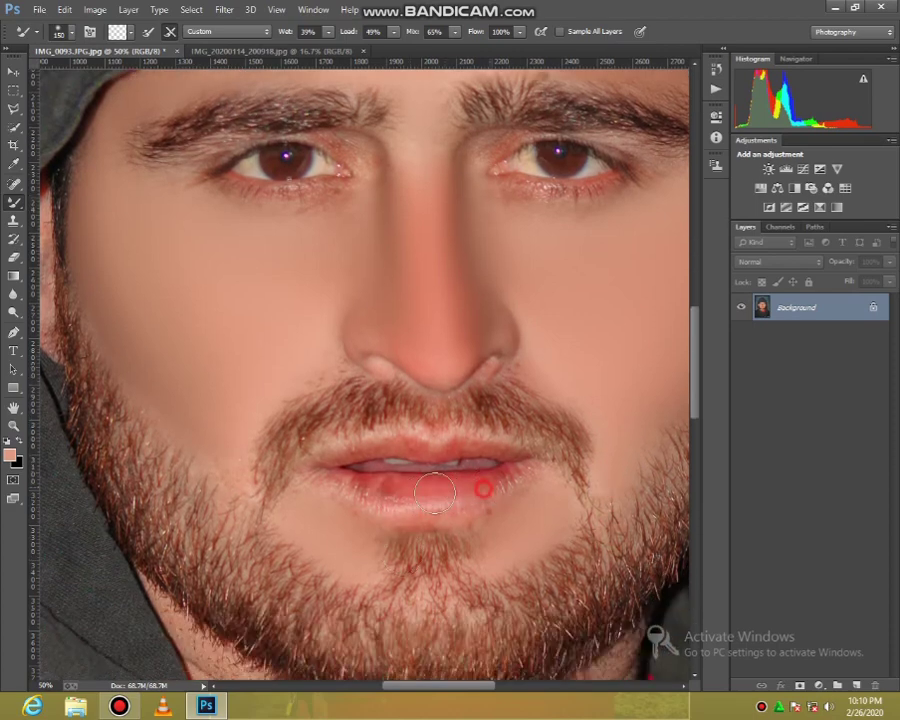
click(422, 496)
Step: Smooth the left-hand cheek from the nostril to the beard edge, enlarging the Mixer Brush to 257 px for the broad area
click(321, 351)
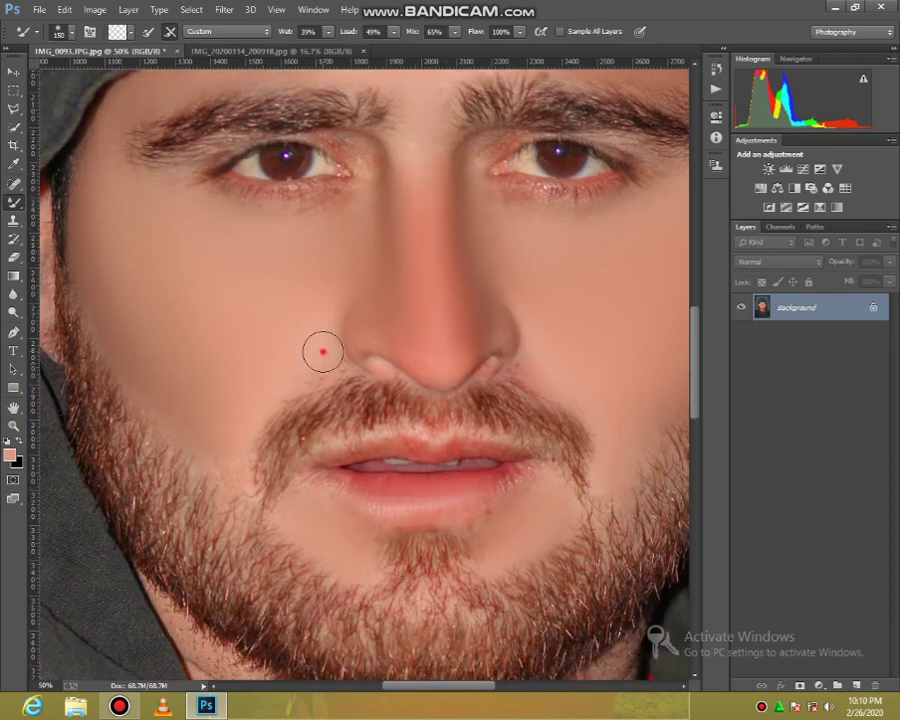
click(240, 379)
click(226, 453)
right_click(210, 364)
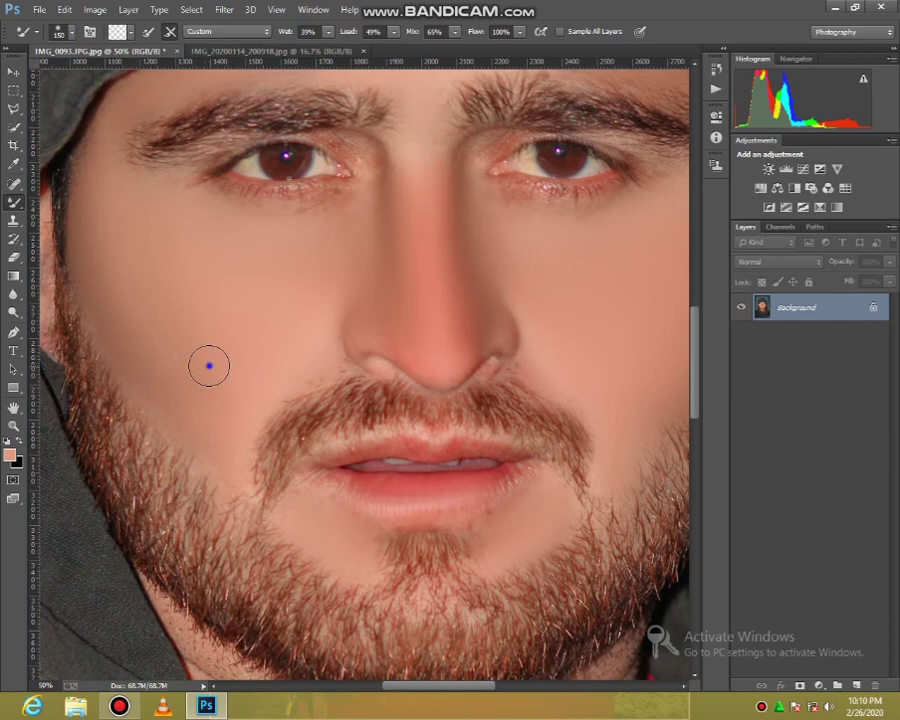
drag(334, 398, 345, 399)
mouse_move(121, 256)
mouse_down()
mouse_move(115, 205)
mouse_move(108, 240)
mouse_move(136, 320)
mouse_move(205, 406)
mouse_move(251, 329)
mouse_up()
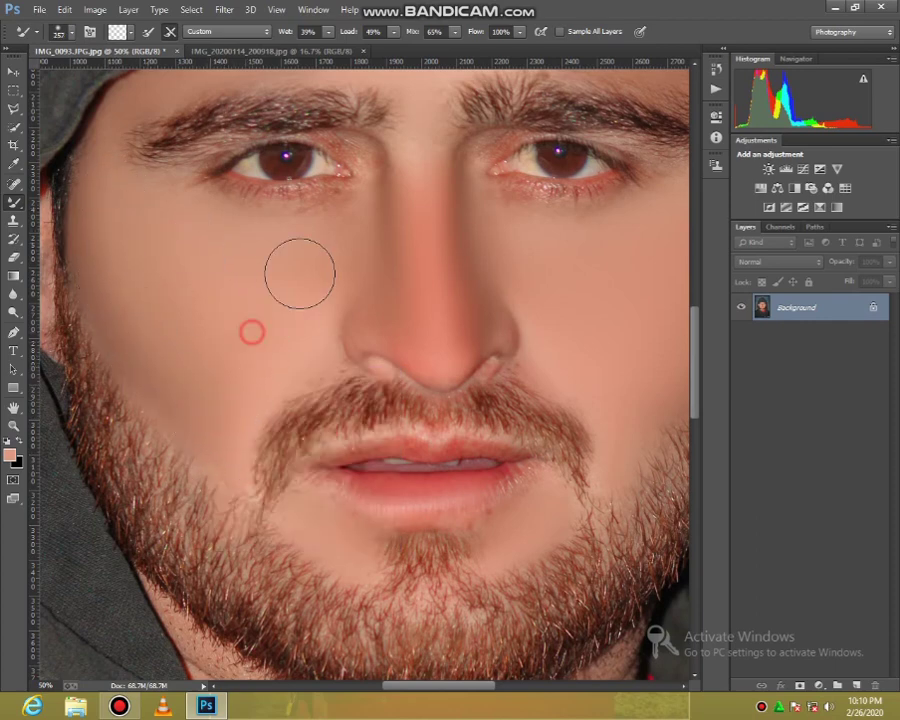
Step: Smooth the left-hand cheek, the nose from bridge to tip, and the right-hand cheek with the 257 px Mixer Brush
mouse_move(297, 271)
mouse_down()
mouse_move(350, 233)
mouse_move(268, 229)
mouse_up()
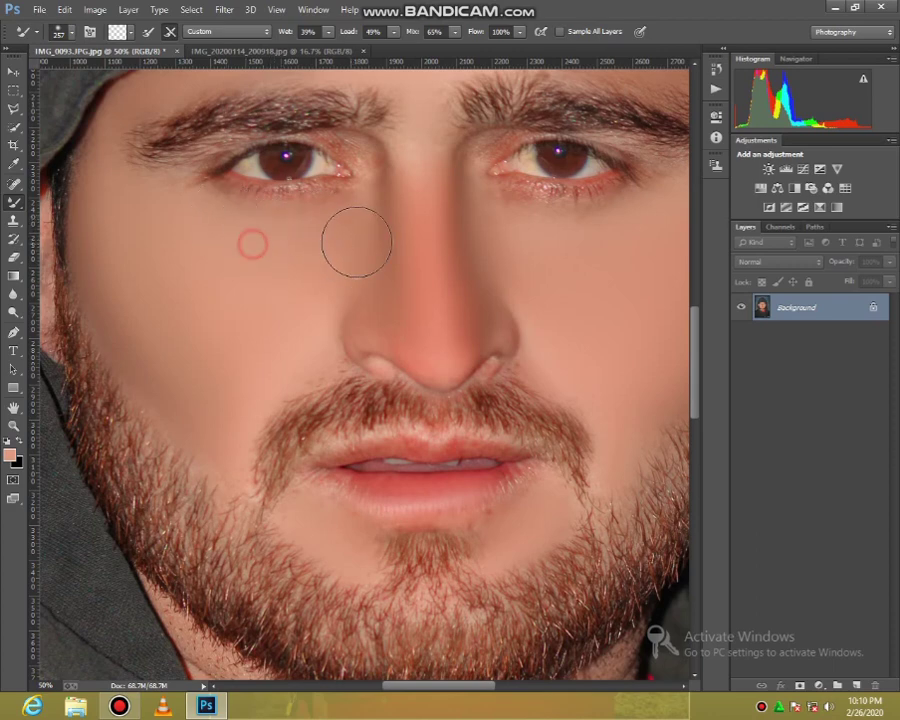
click(420, 150)
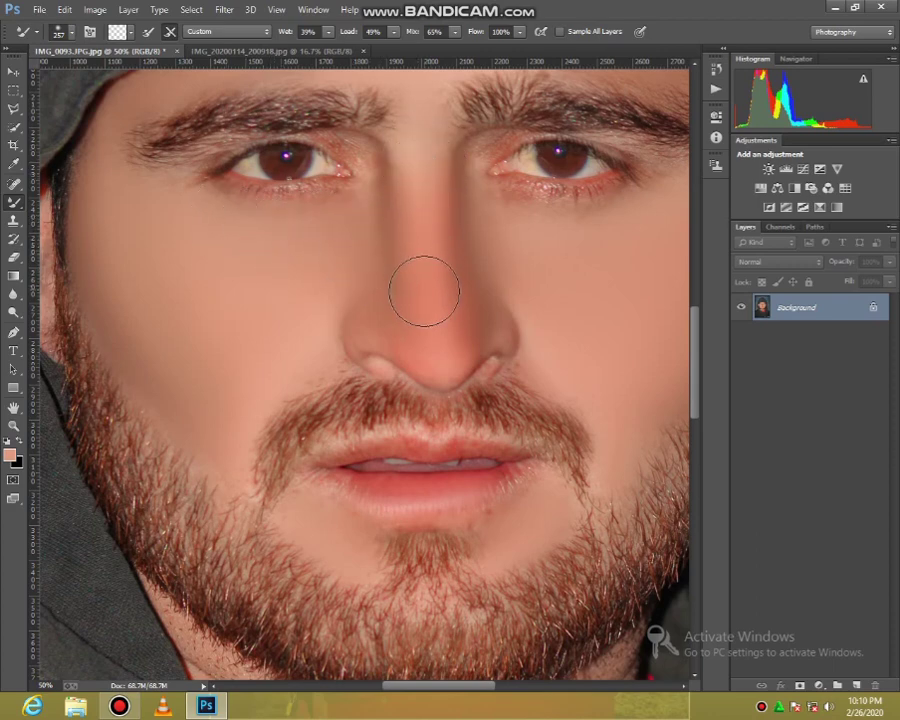
mouse_move(428, 330)
mouse_down()
mouse_move(432, 354)
mouse_move(518, 263)
mouse_move(550, 316)
mouse_up()
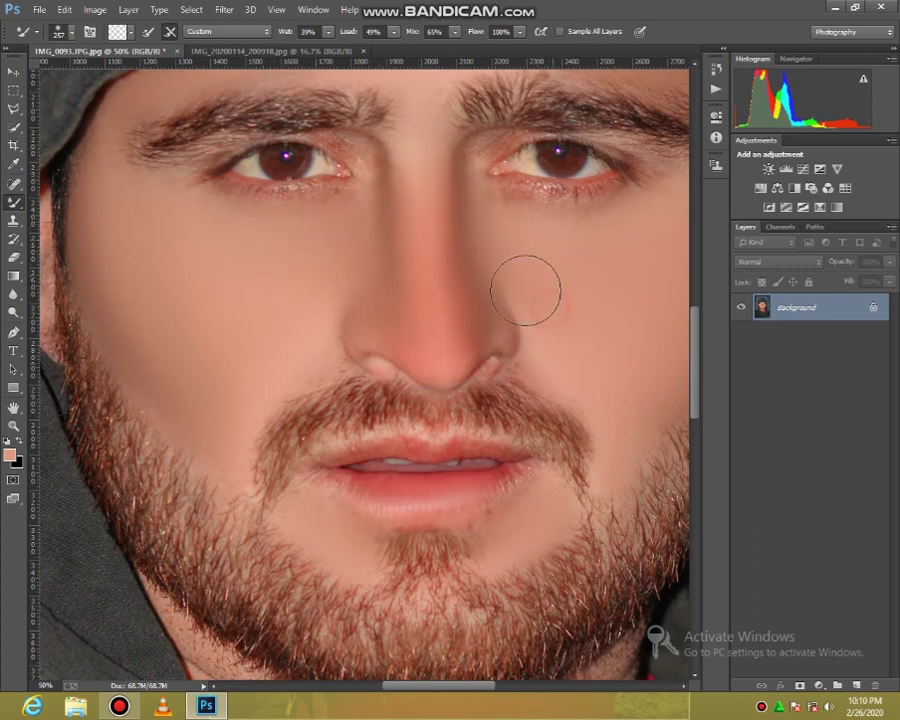
click(566, 364)
Step: Smooth the neck skin between the beard and the red collar with the 257 px Mixer Brush
scroll(566, 376, down, 4)
mouse_move(444, 577)
mouse_down()
mouse_move(493, 577)
mouse_move(583, 542)
mouse_up()
click(607, 514)
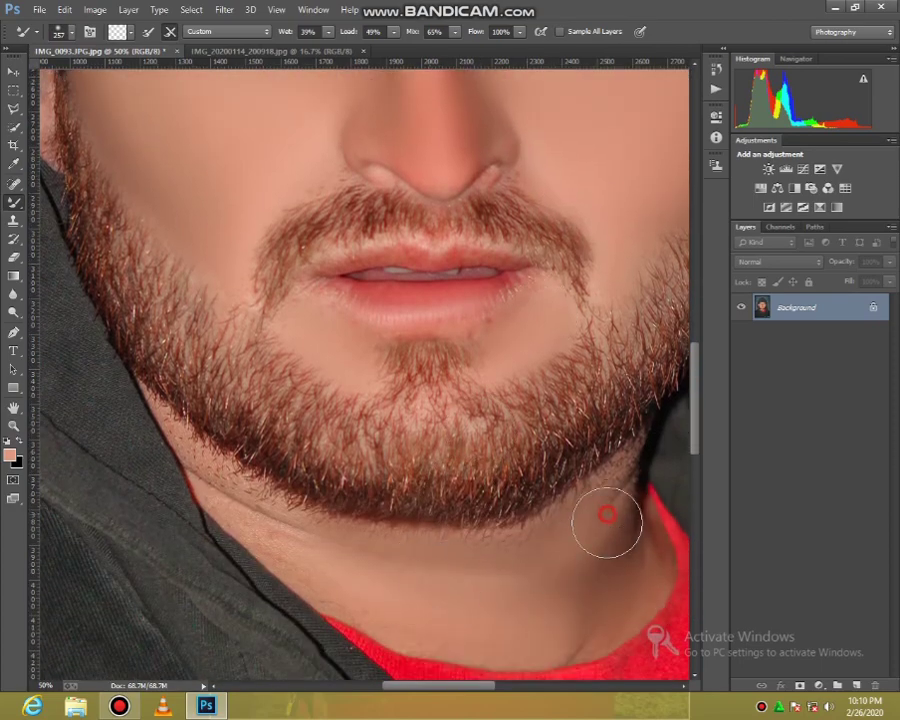
click(609, 538)
mouse_move(597, 595)
mouse_down()
mouse_move(567, 613)
mouse_move(494, 617)
mouse_up()
drag(443, 612, 383, 586)
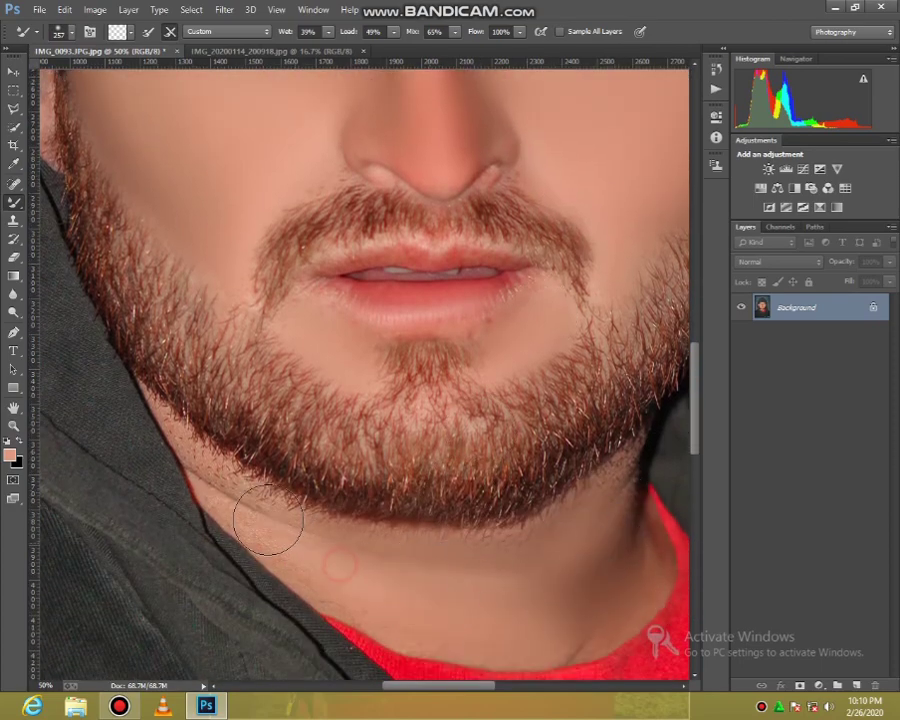
Step: Duplicate the Background layer
scroll(345, 426, up, 5)
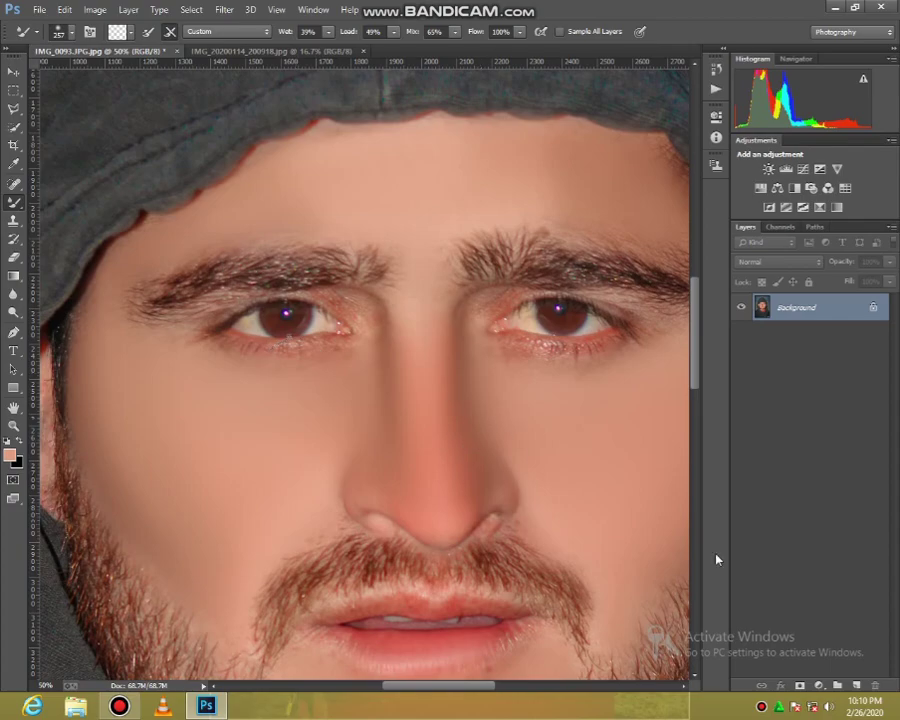
key(super)
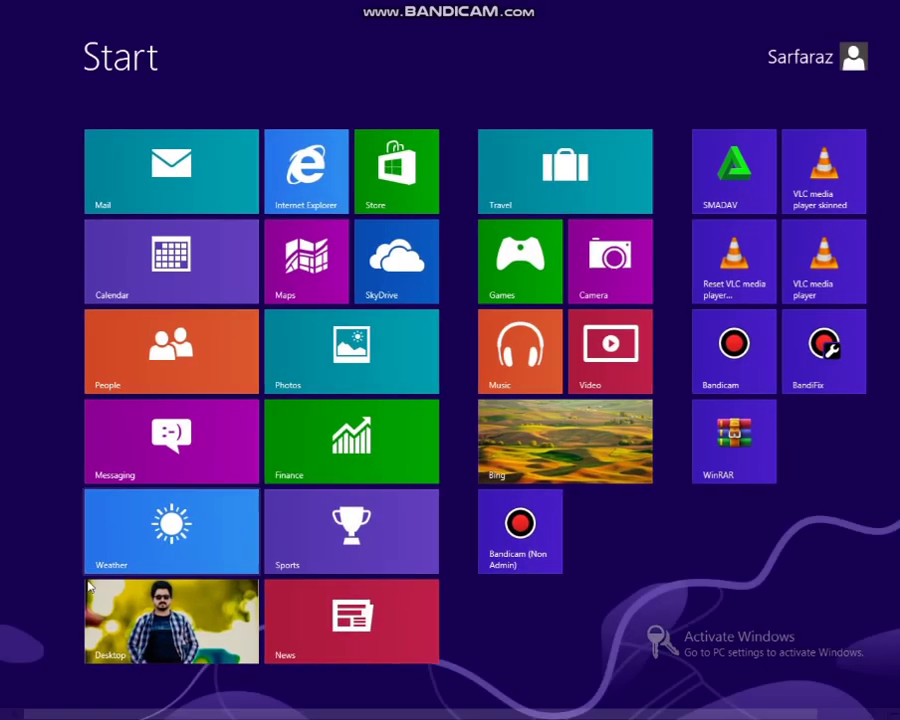
click(141, 606)
key(ctrl+j)
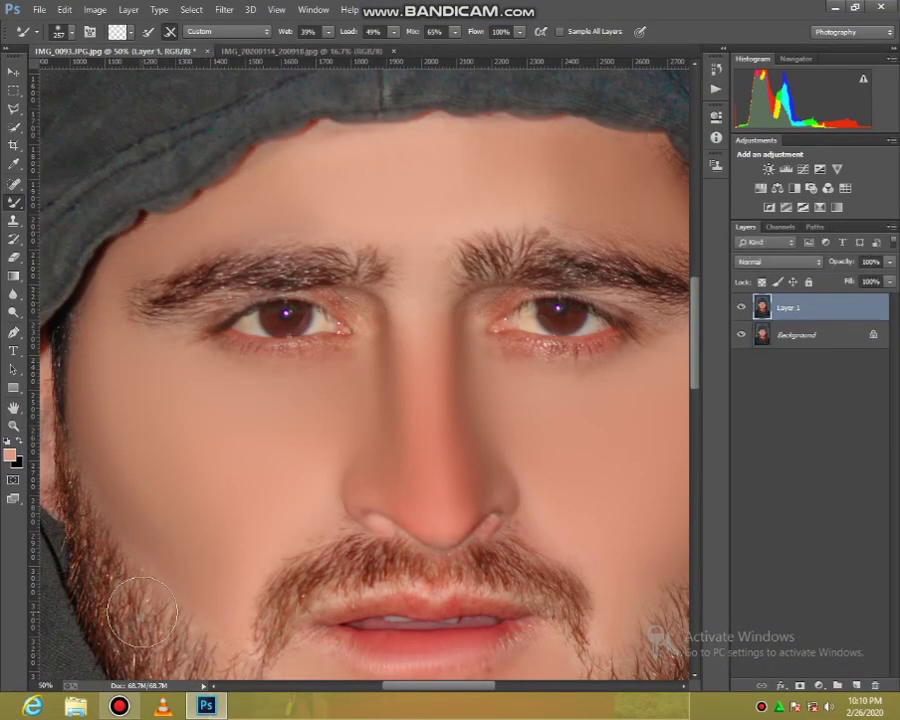
Step: Brighten an arc across the lower iris of the left-hand eye with the Dodge tool at 16 px, Midtones, 50% exposure
click(14, 425)
click(291, 328)
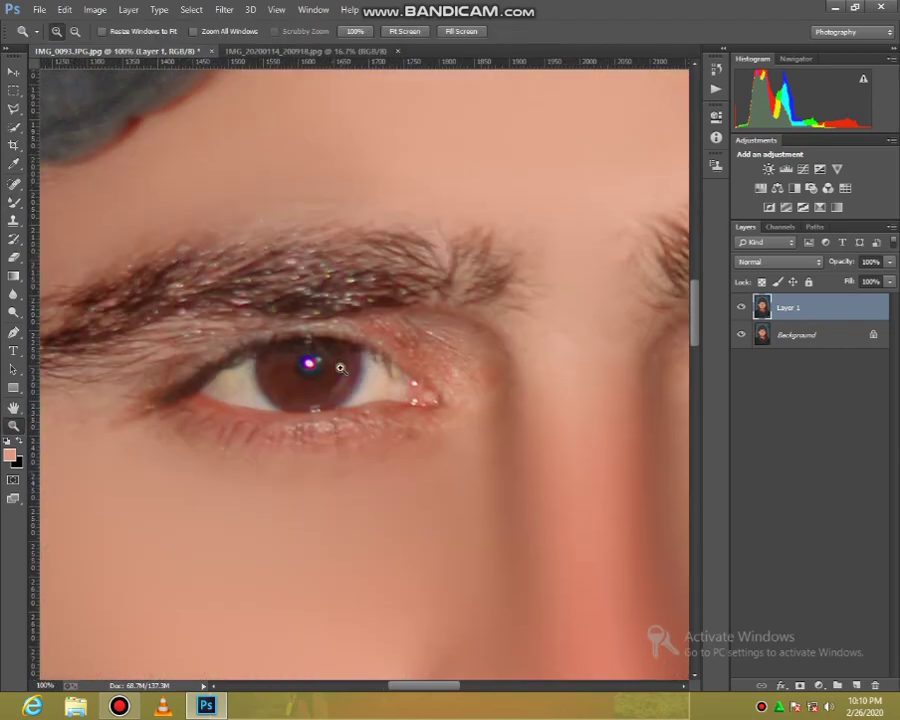
click(340, 367)
click(338, 367)
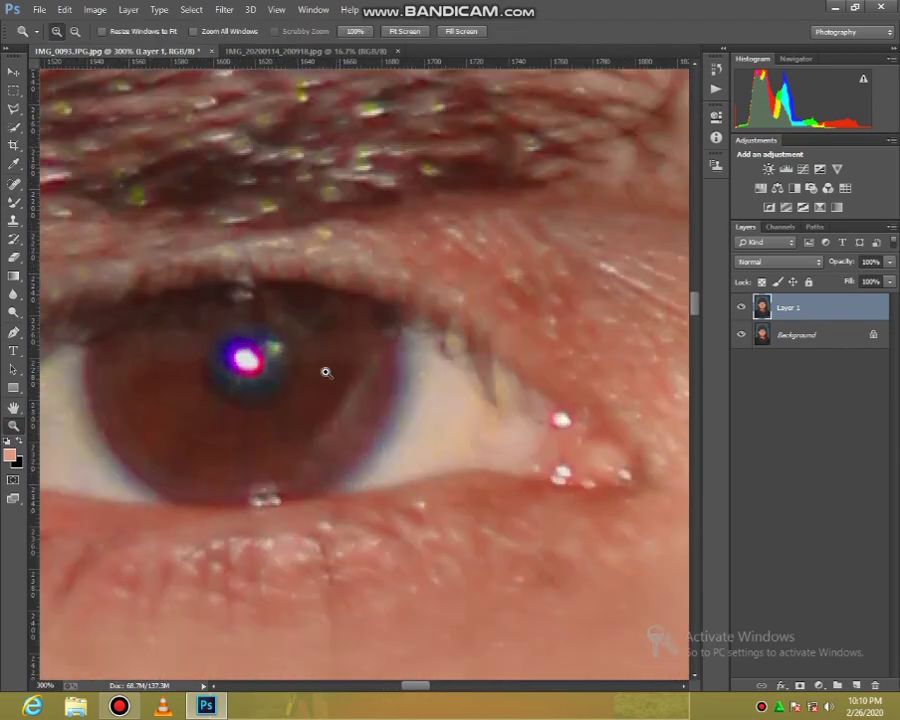
click(15, 314)
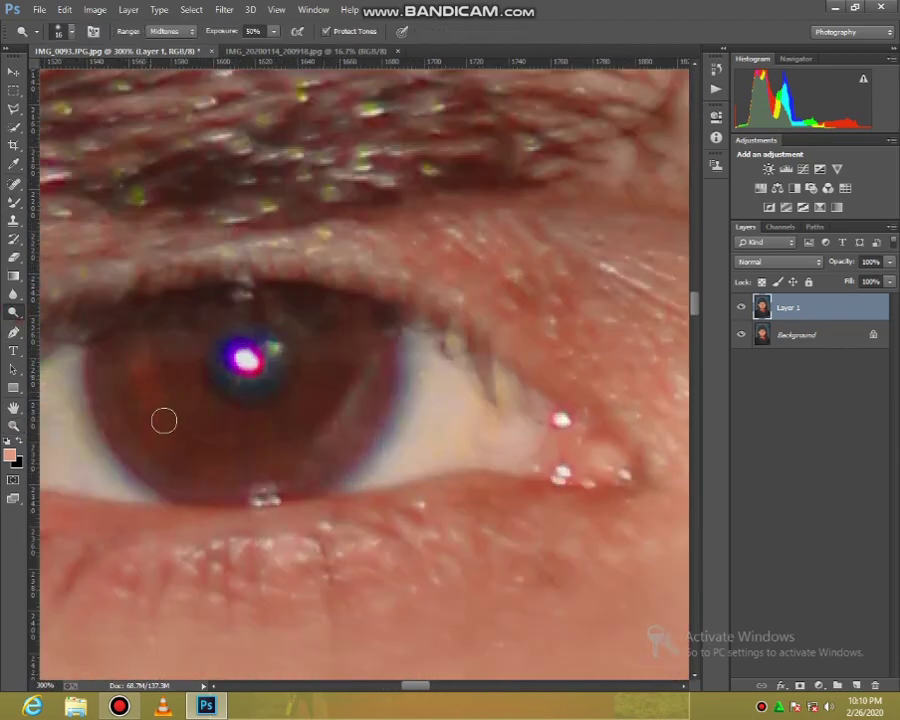
drag(170, 427, 250, 449)
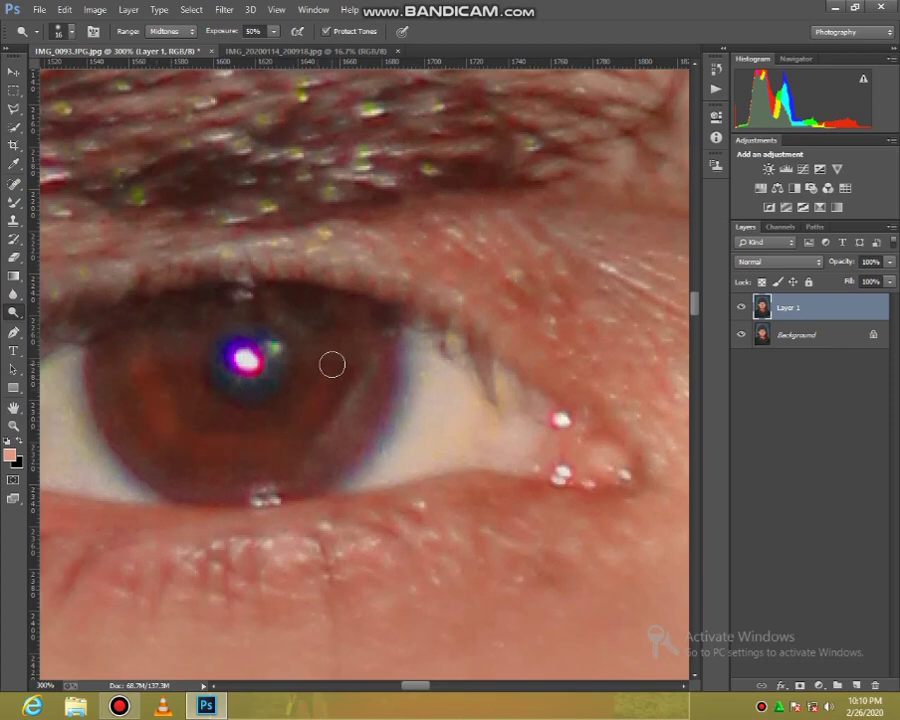
mouse_move(177, 407)
mouse_down()
mouse_move(227, 441)
mouse_move(290, 427)
mouse_move(327, 384)
mouse_move(344, 339)
mouse_move(293, 404)
mouse_move(240, 424)
mouse_move(181, 399)
mouse_move(155, 349)
mouse_move(187, 428)
mouse_move(281, 433)
mouse_move(351, 359)
mouse_move(355, 475)
mouse_up()
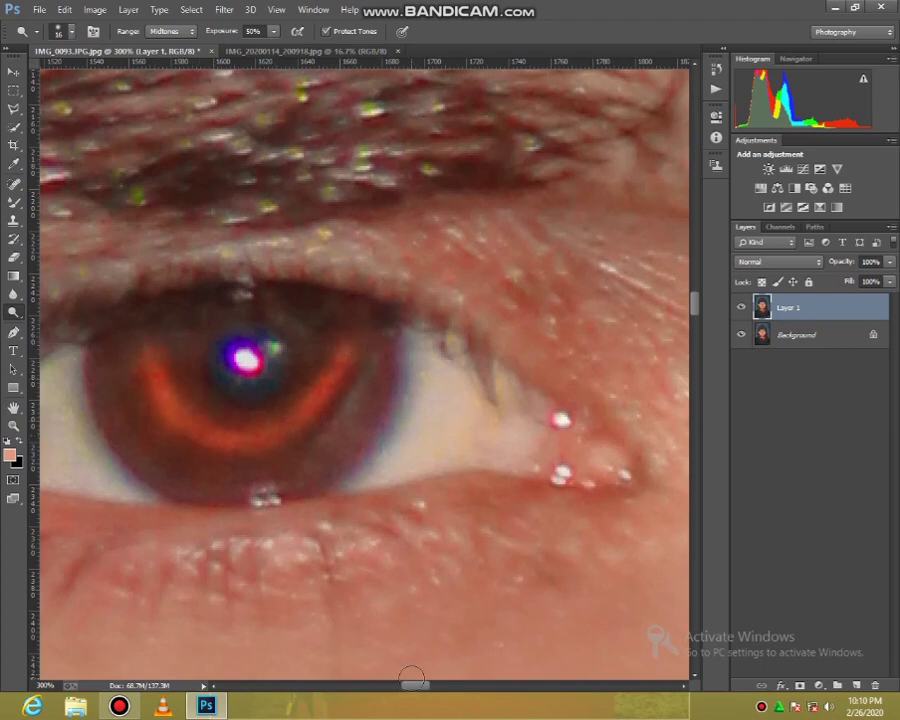
Step: Brighten a matching arc around the pupil in the right-hand eye's lower iris with the Dodge tool
drag(413, 686, 490, 686)
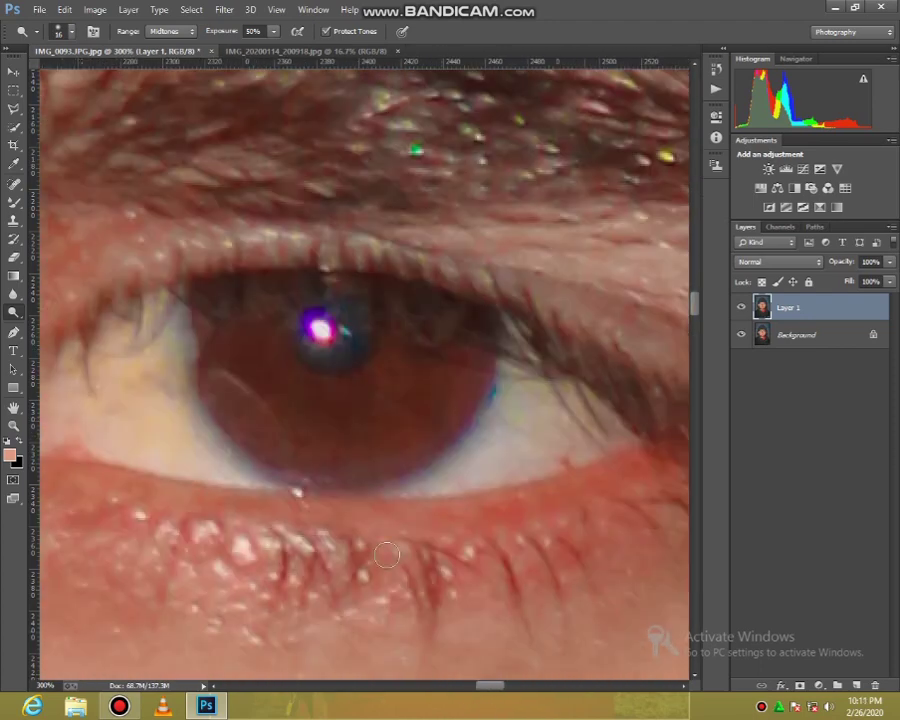
mouse_move(267, 347)
mouse_down()
mouse_move(269, 410)
mouse_move(322, 423)
mouse_move(393, 387)
mouse_up()
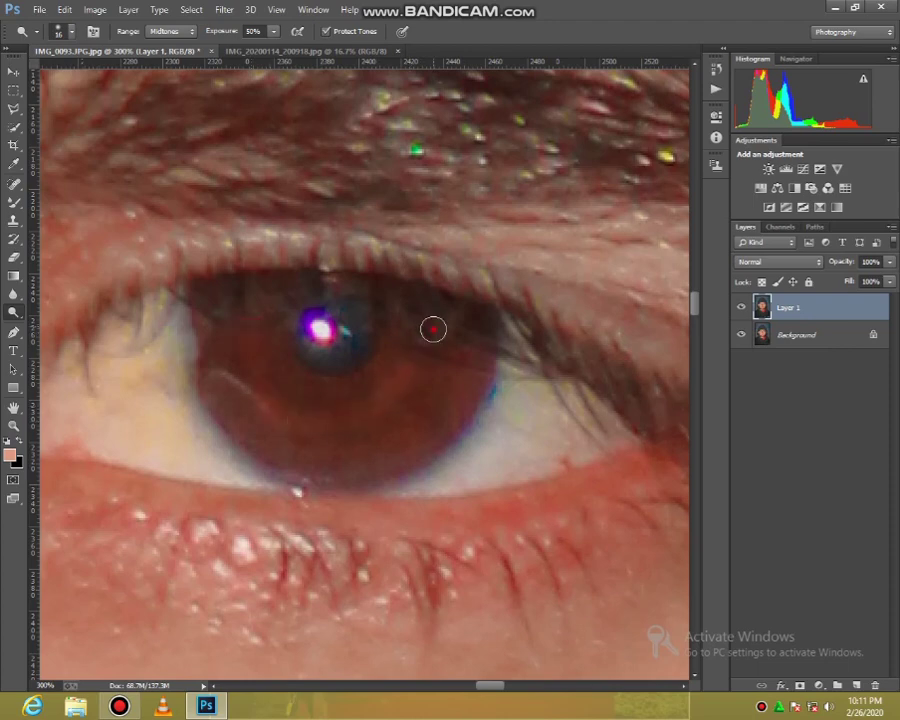
mouse_move(433, 329)
mouse_down()
mouse_move(381, 401)
mouse_move(302, 414)
mouse_move(264, 362)
mouse_move(260, 317)
mouse_move(284, 399)
mouse_move(346, 416)
mouse_move(423, 373)
mouse_move(432, 336)
mouse_move(405, 372)
mouse_move(298, 418)
mouse_move(252, 355)
mouse_move(315, 406)
mouse_move(386, 388)
mouse_move(429, 350)
mouse_move(399, 358)
mouse_up()
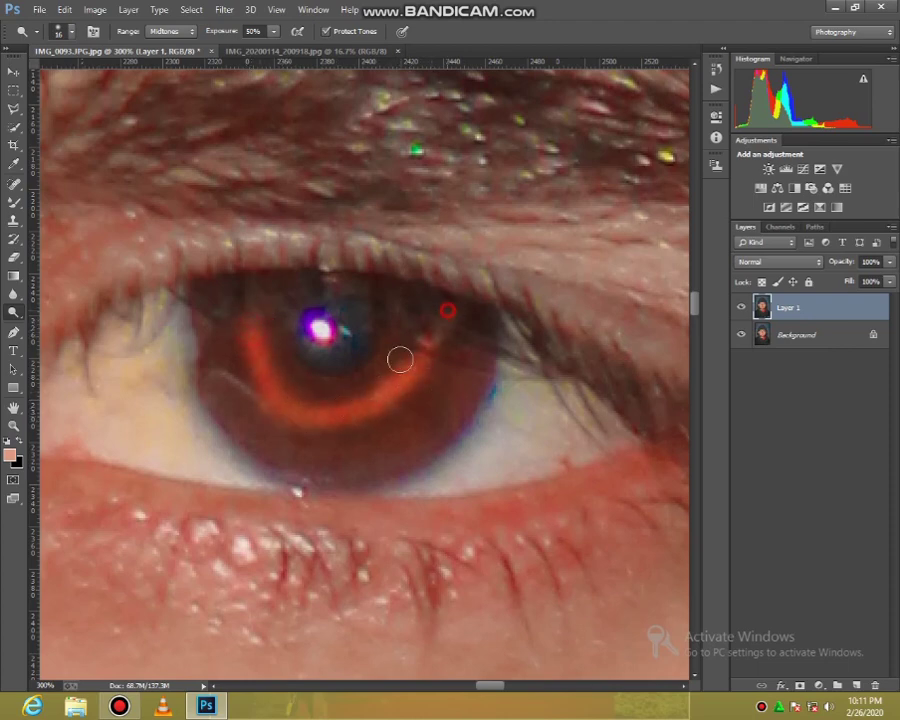
Step: Reduce Layer 1's opacity to about 77% and merge the visible layers
key(z)
right_click(272, 370)
click(362, 378)
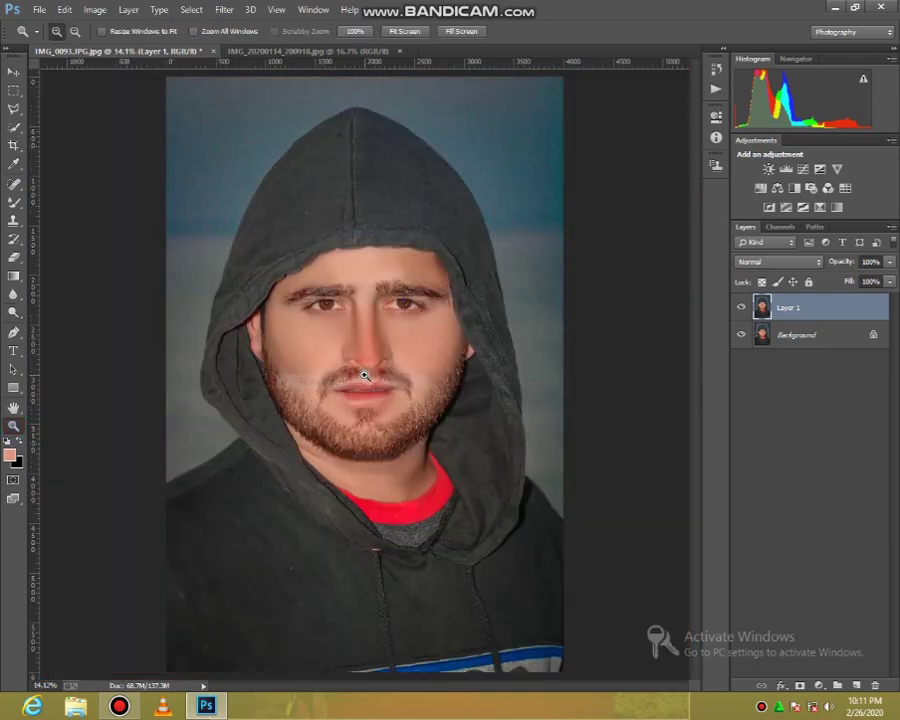
click(377, 324)
click(378, 323)
click(382, 316)
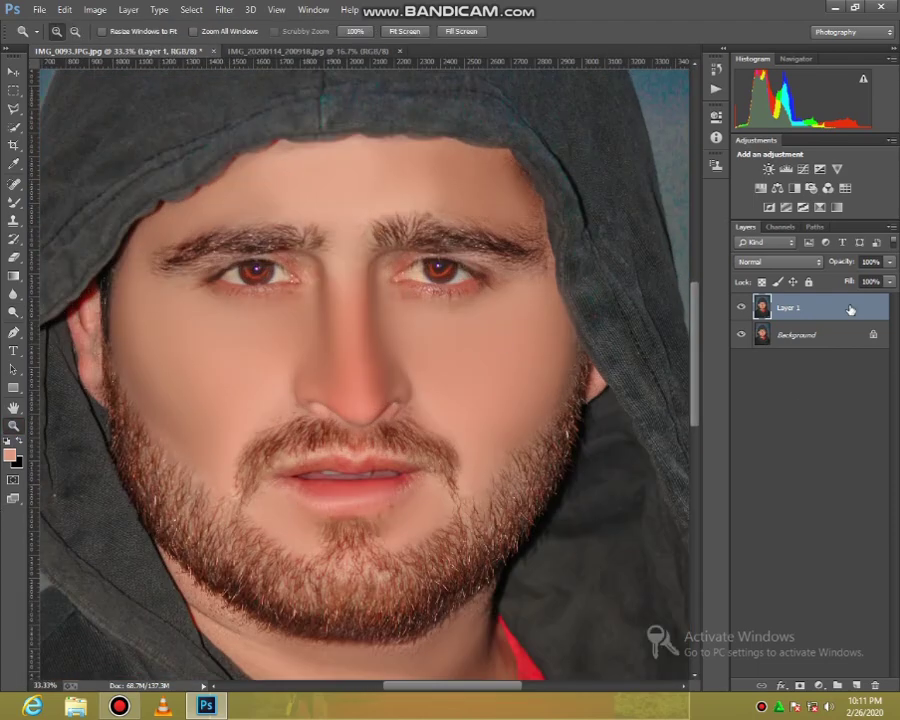
click(888, 263)
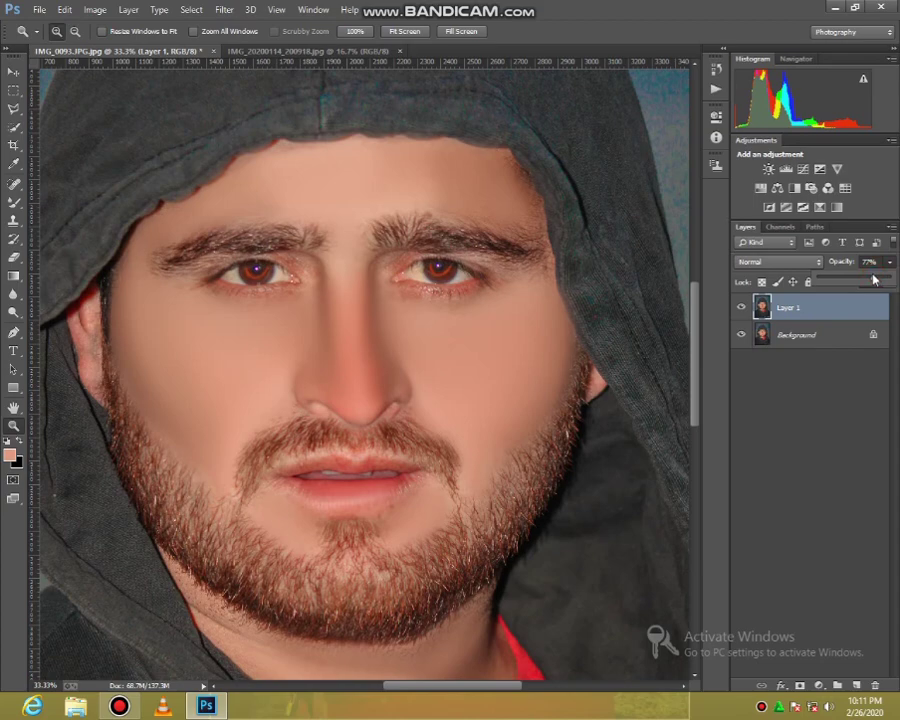
right_click(826, 342)
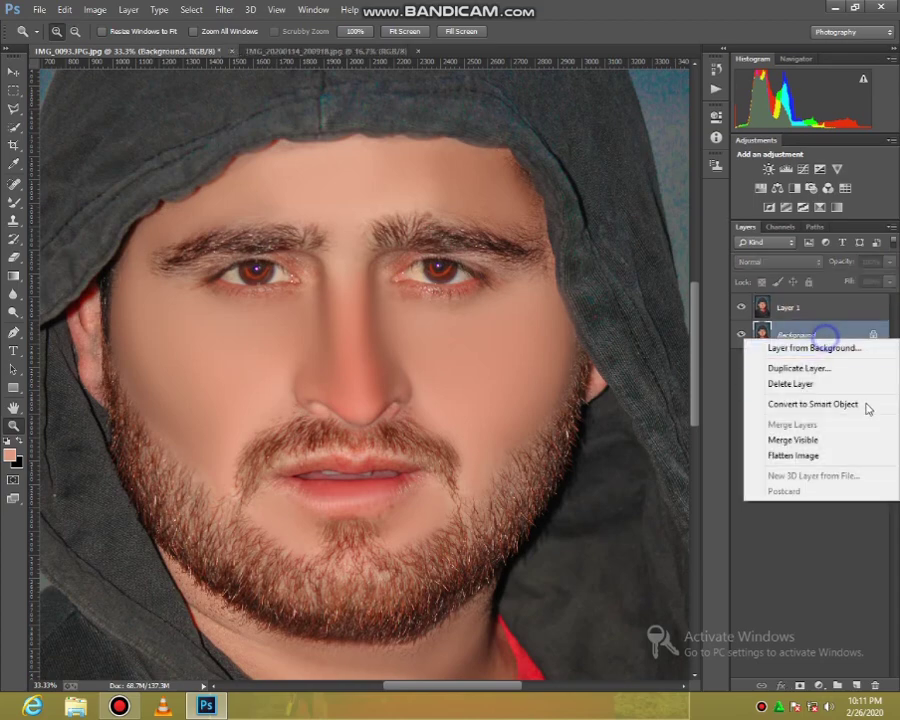
click(822, 435)
Step: Select the whole backdrop on both sides of the hooded man with the Quick Selection tool
click(352, 392)
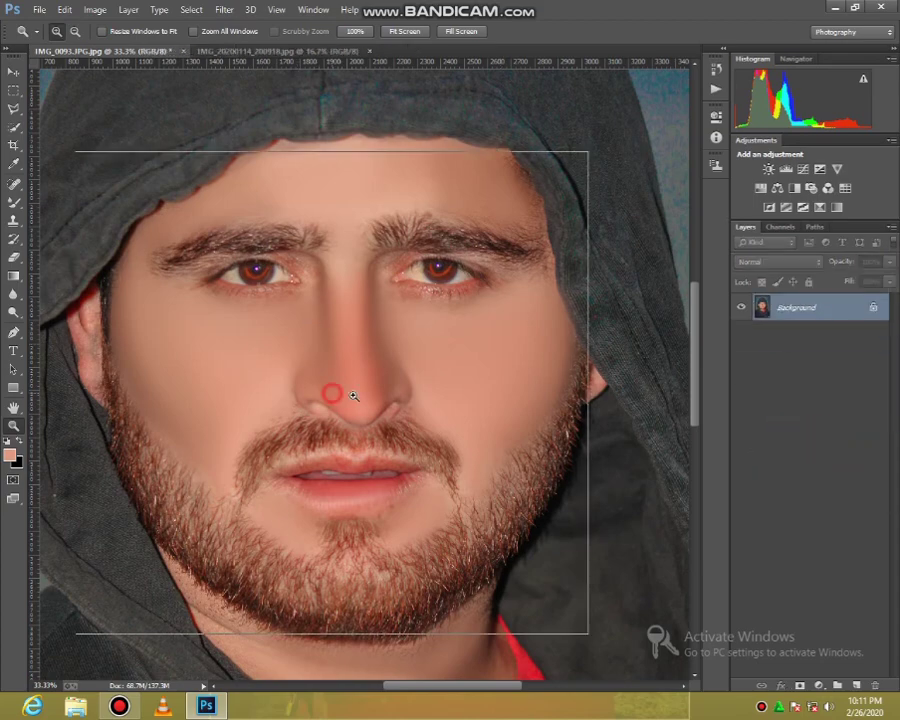
right_click(356, 394)
click(410, 402)
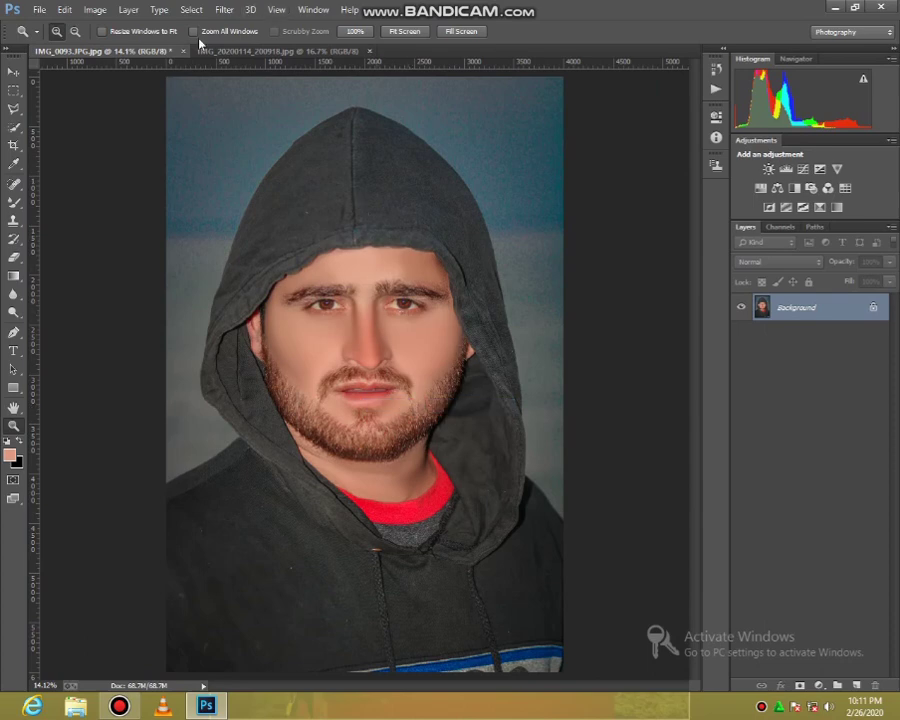
click(15, 127)
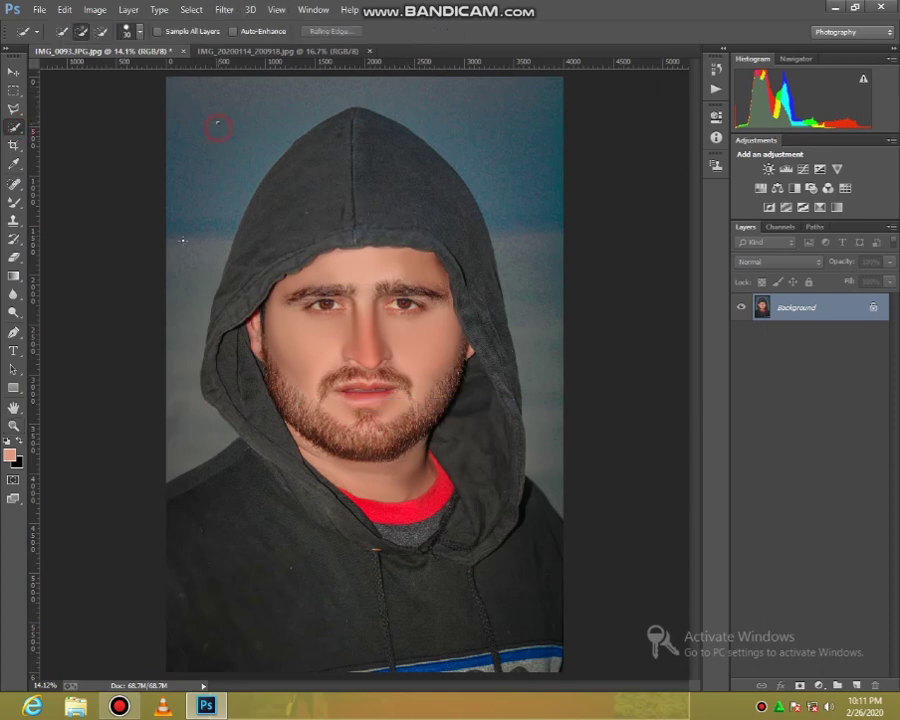
drag(218, 126, 181, 258)
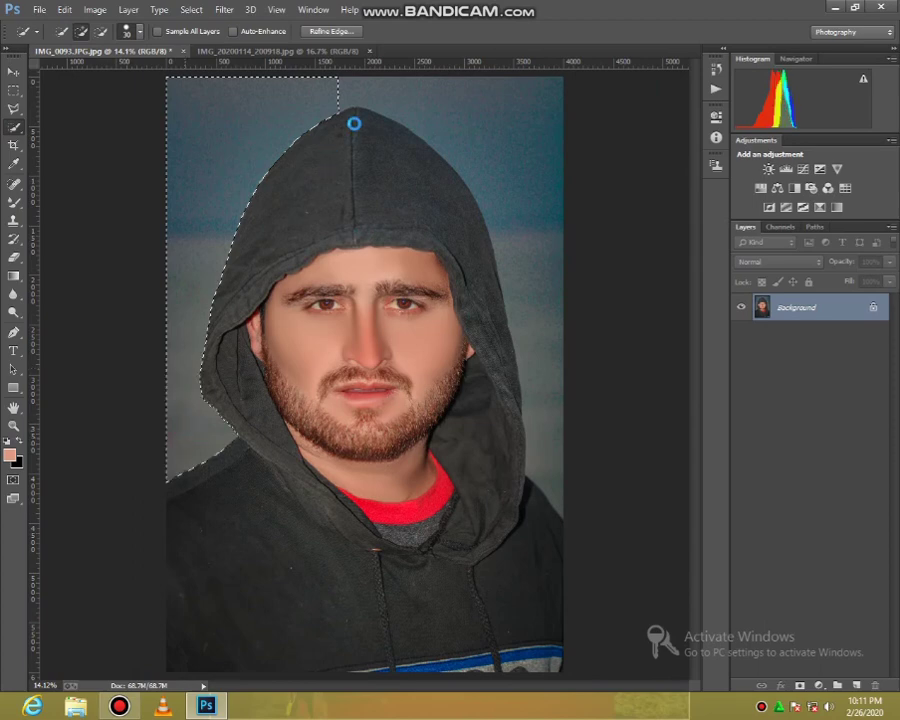
drag(539, 220, 553, 370)
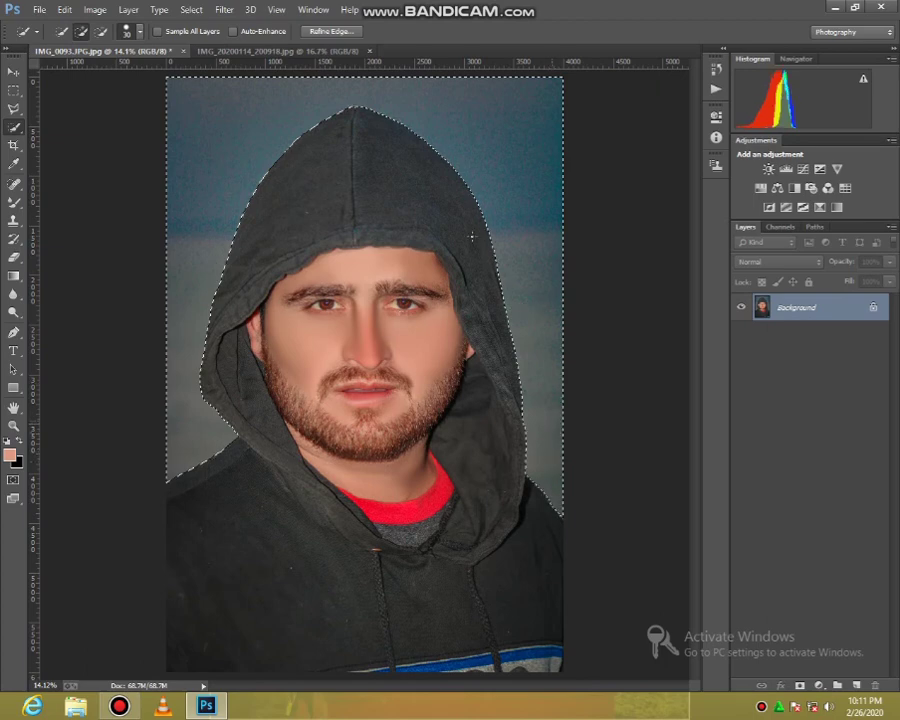
Step: Blur the selected backdrop with a Gaussian Blur of 36.0 pixels radius
click(224, 10)
mouse_move(260, 181)
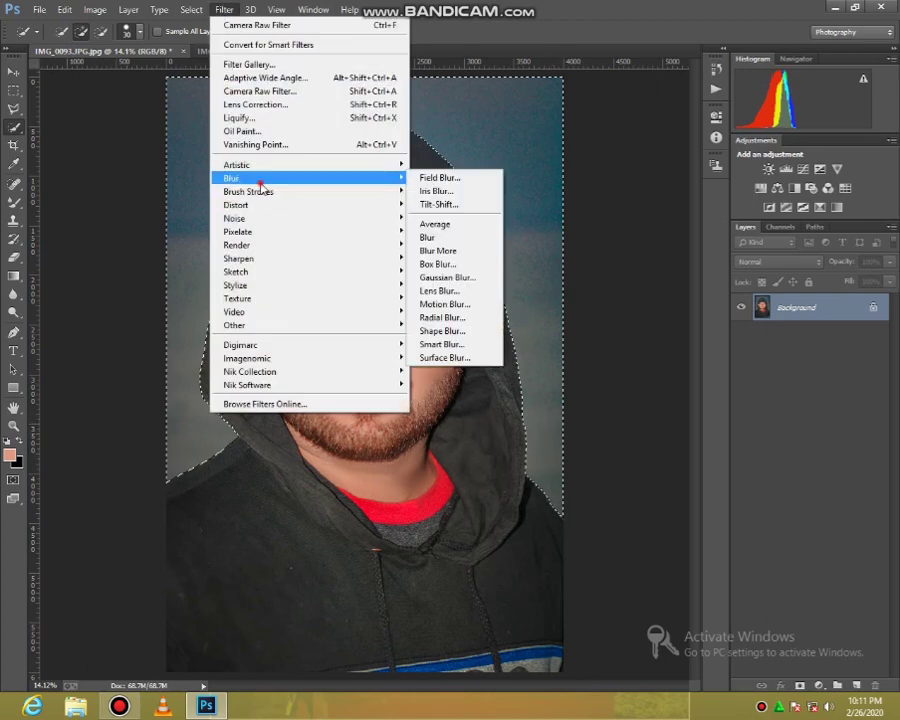
click(447, 277)
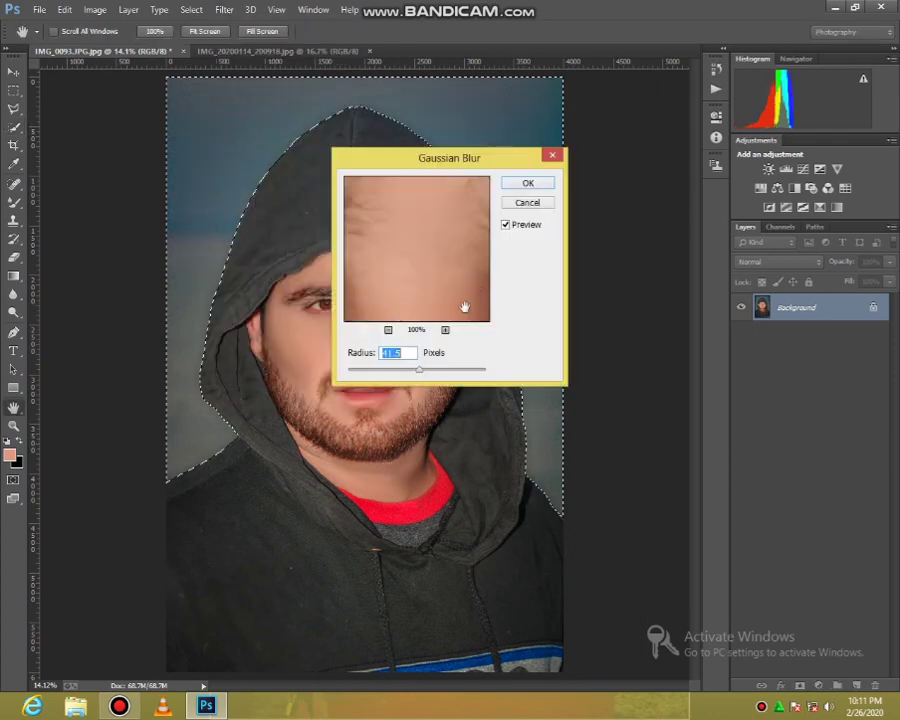
click(527, 183)
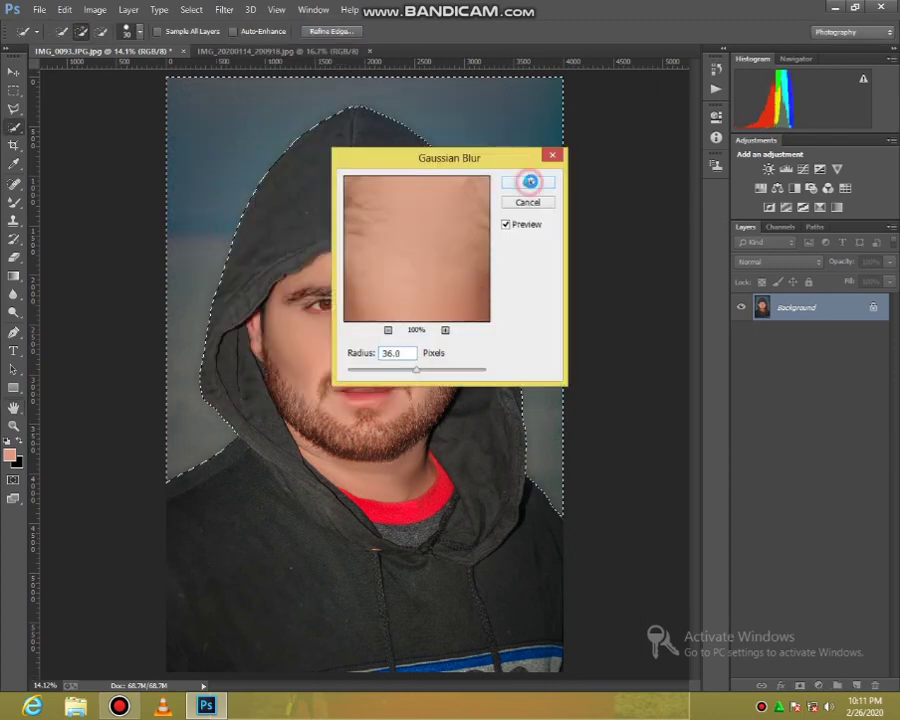
Step: Cool the image in the Camera Raw Filter by setting the white balance temperature to -28
click(224, 10)
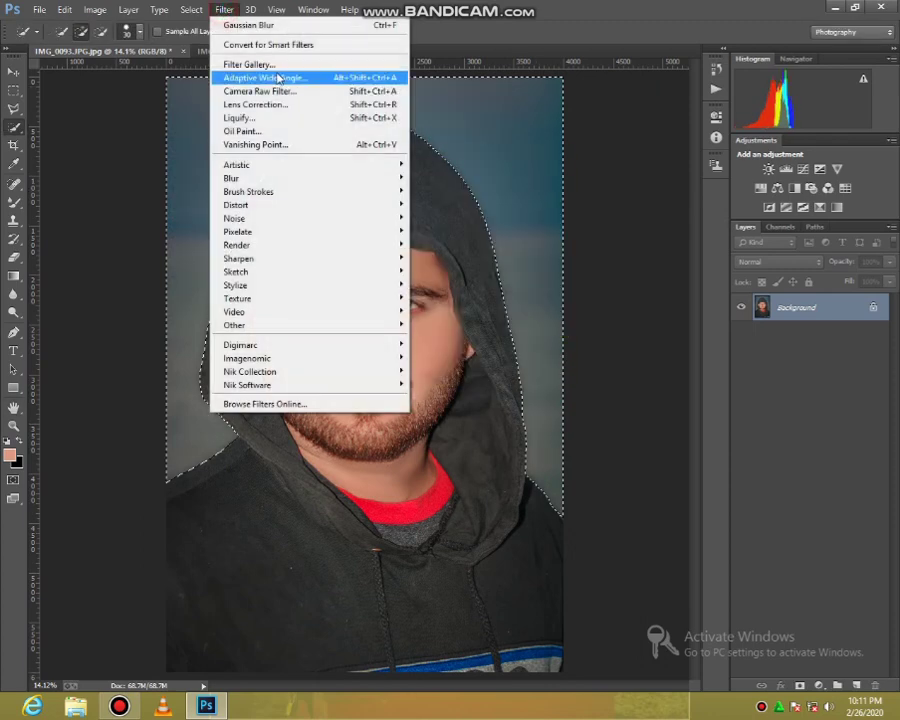
click(302, 89)
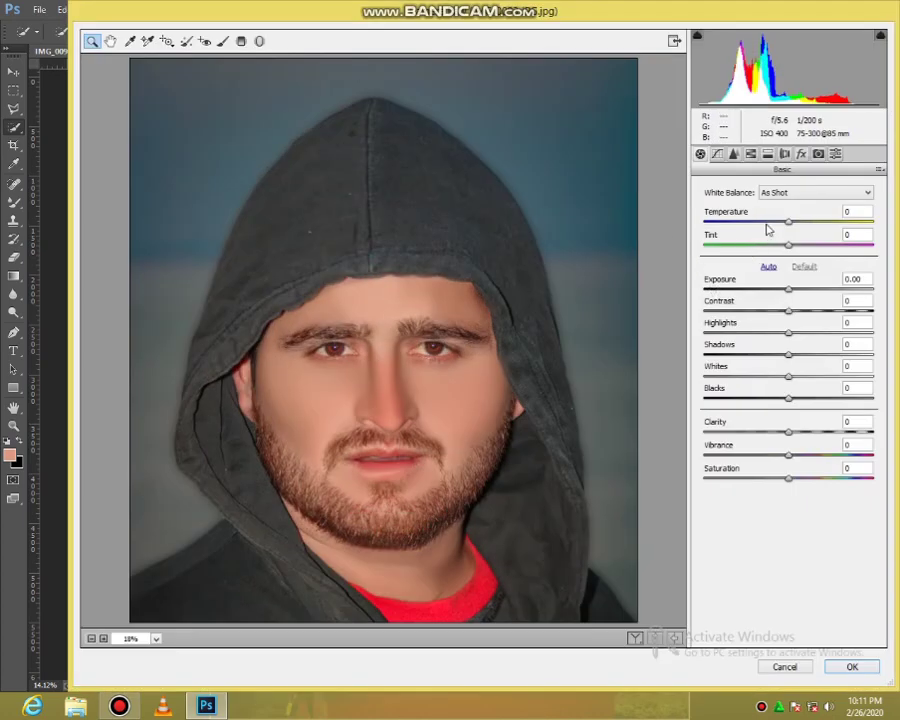
click(766, 223)
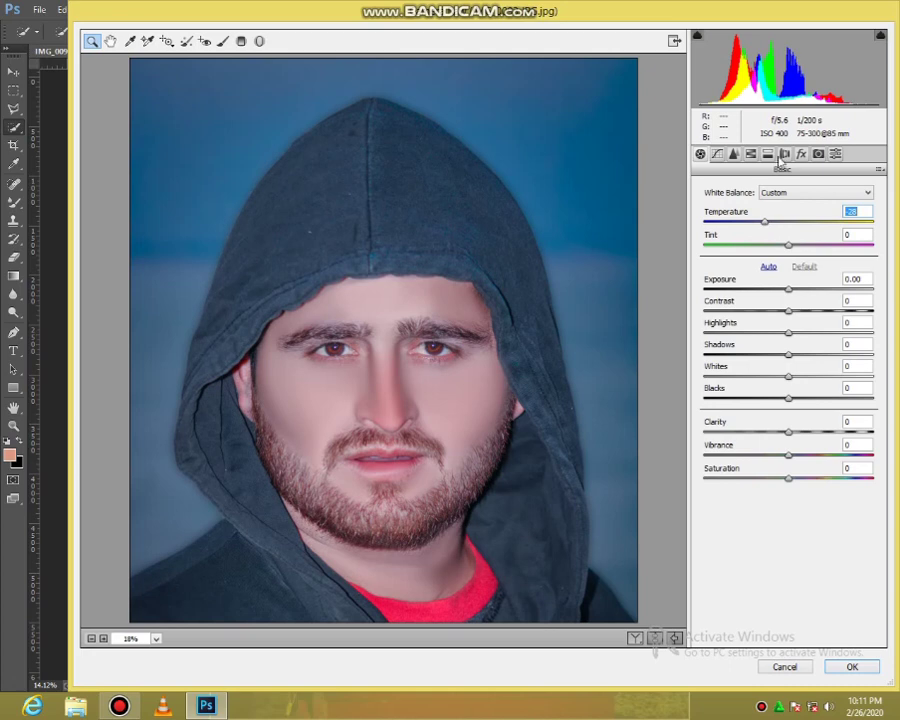
Step: Split-tone the highlights with hue 143 and saturation 16, and add a post-crop vignette with an amount of -18
click(768, 153)
click(770, 210)
click(741, 234)
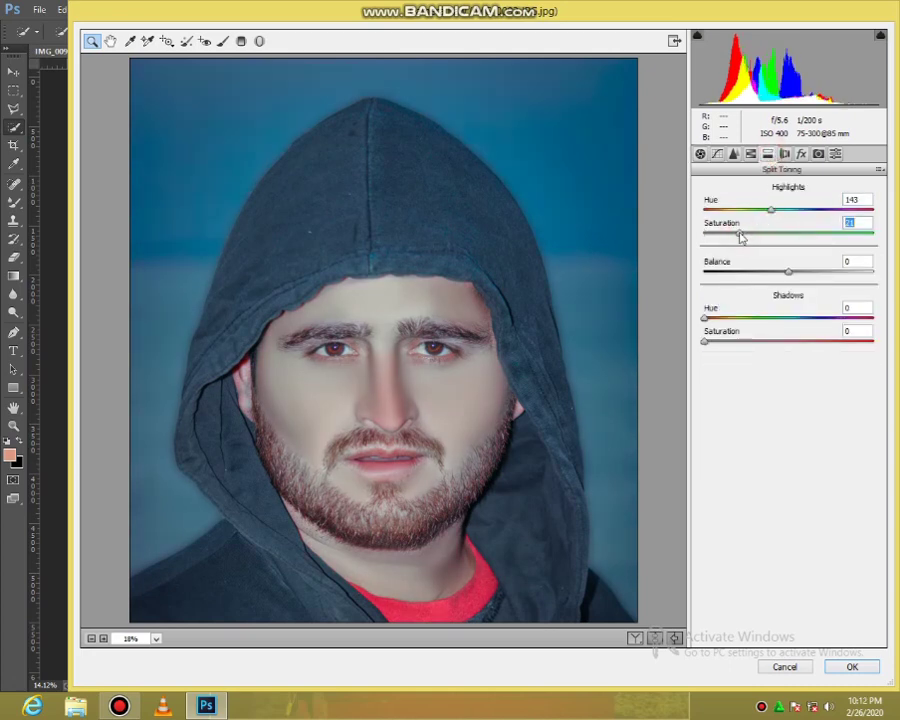
mouse_move(741, 236)
mouse_down()
mouse_move(716, 236)
mouse_move(733, 238)
mouse_up()
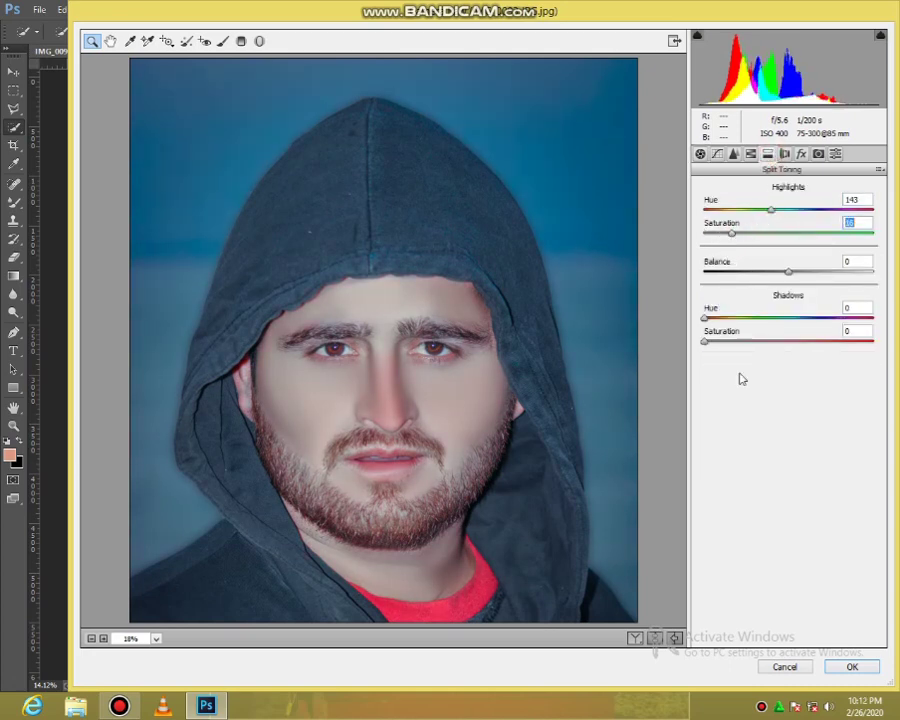
click(801, 153)
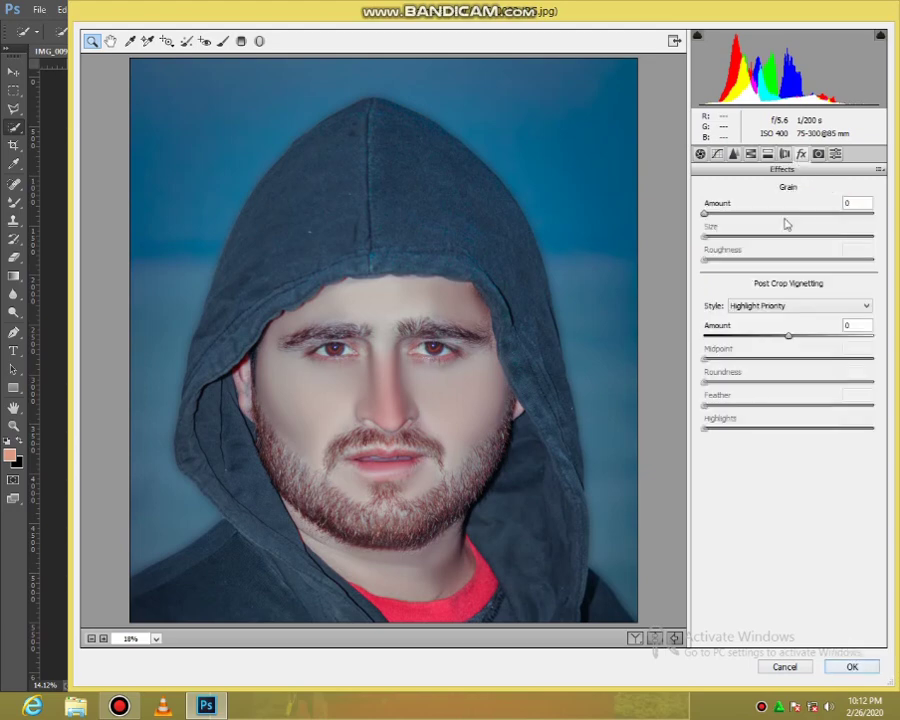
click(776, 336)
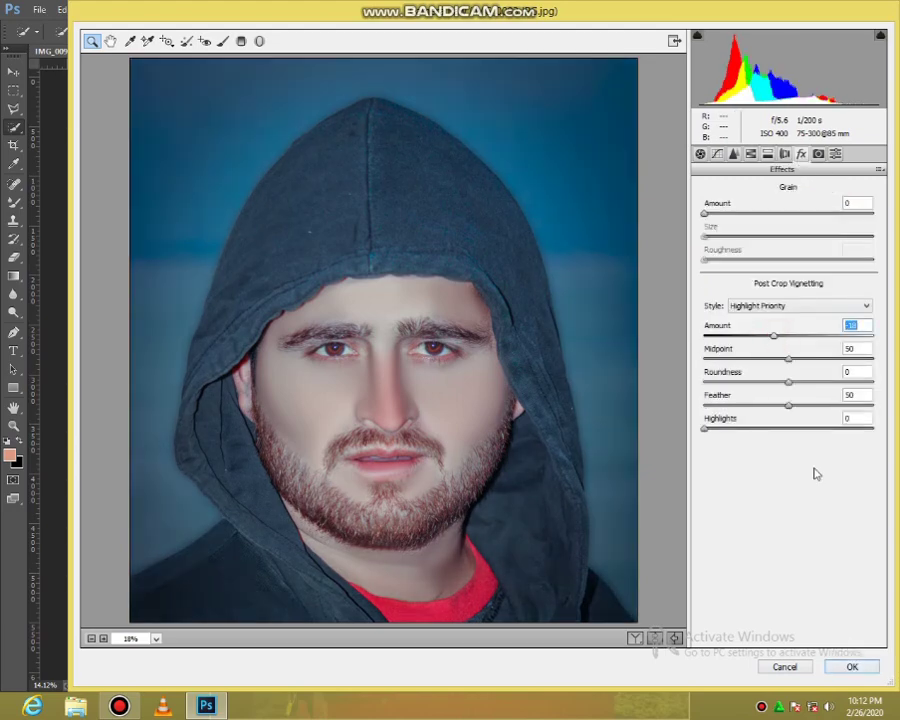
Step: Apply the Camera Raw grade to the selected backdrop and clear the selection
click(850, 667)
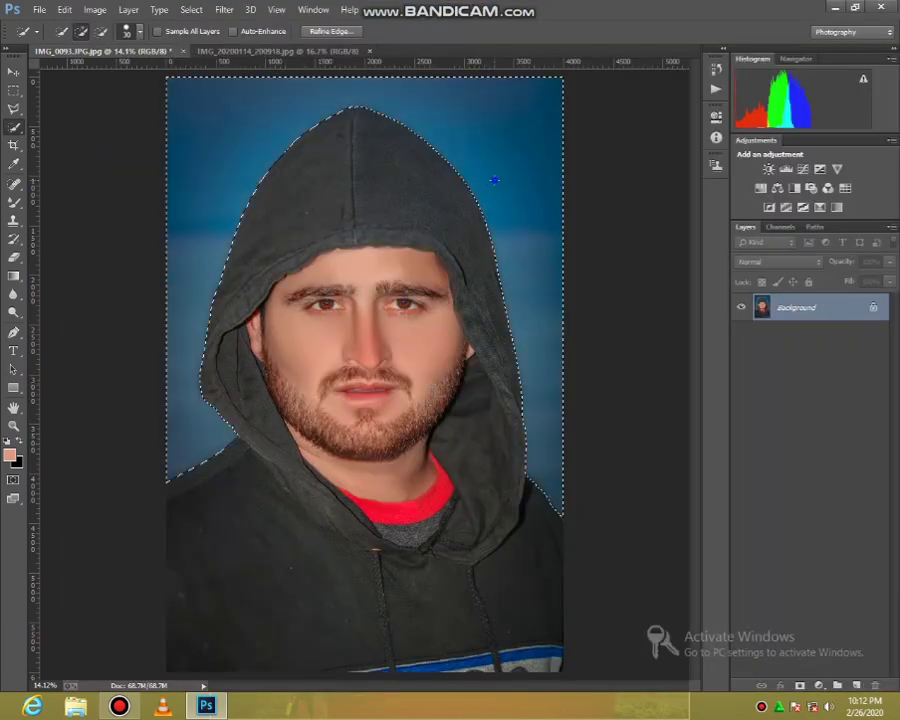
right_click(494, 180)
click(512, 190)
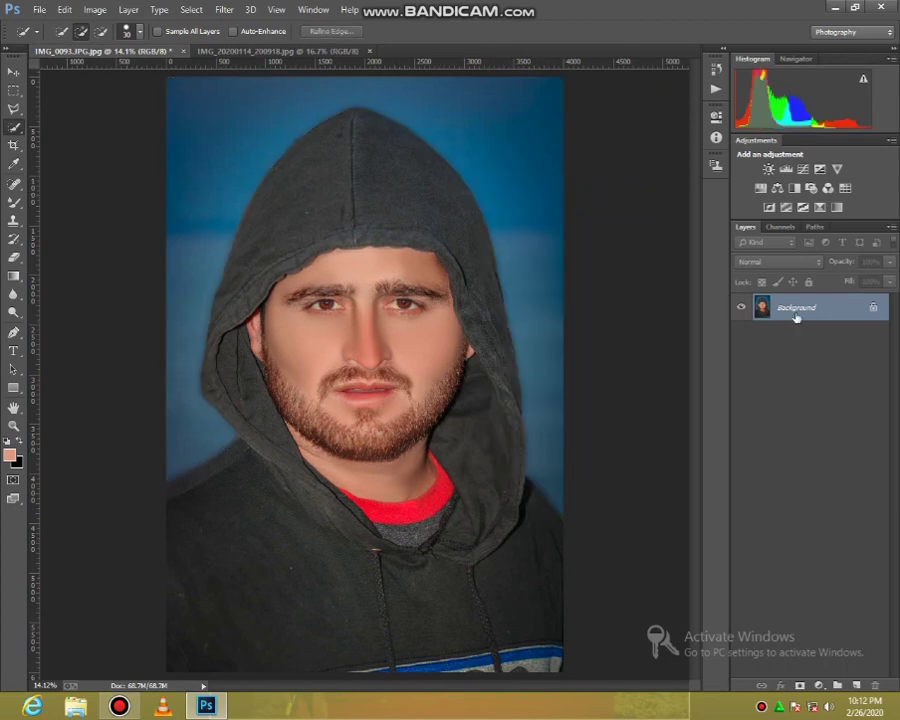
Step: Duplicate the Background layer and open the copy in the Camera Raw Filter
drag(796, 316, 856, 686)
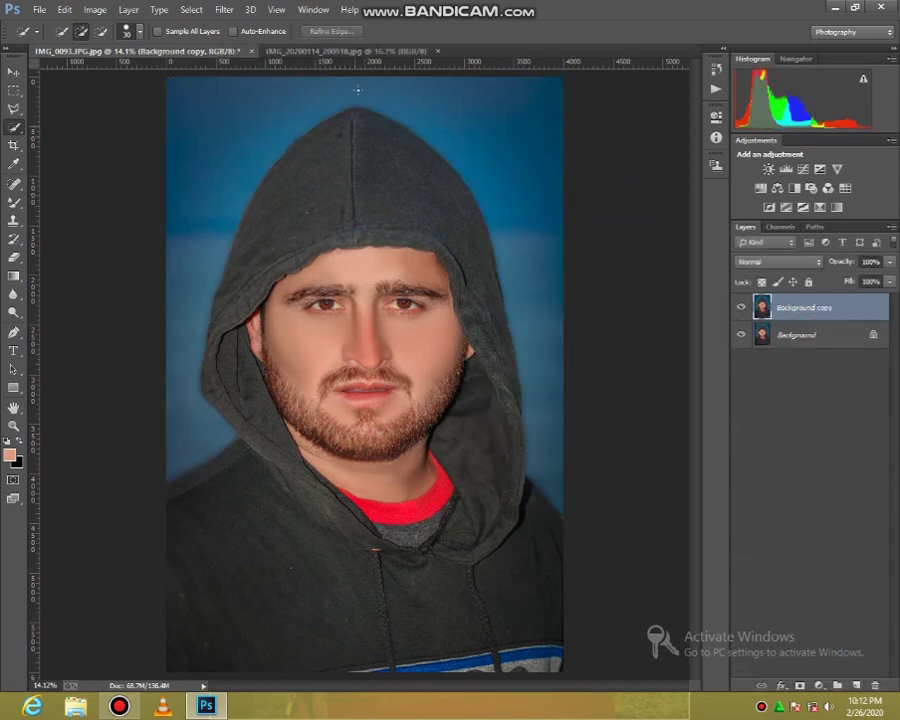
click(250, 9)
mouse_move(226, 10)
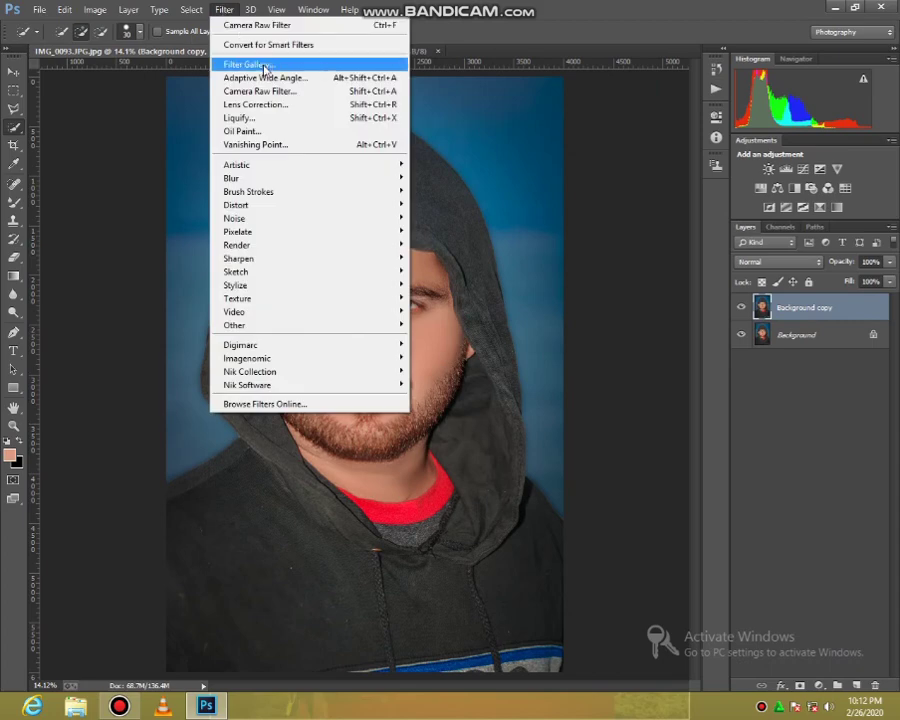
key(Escape)
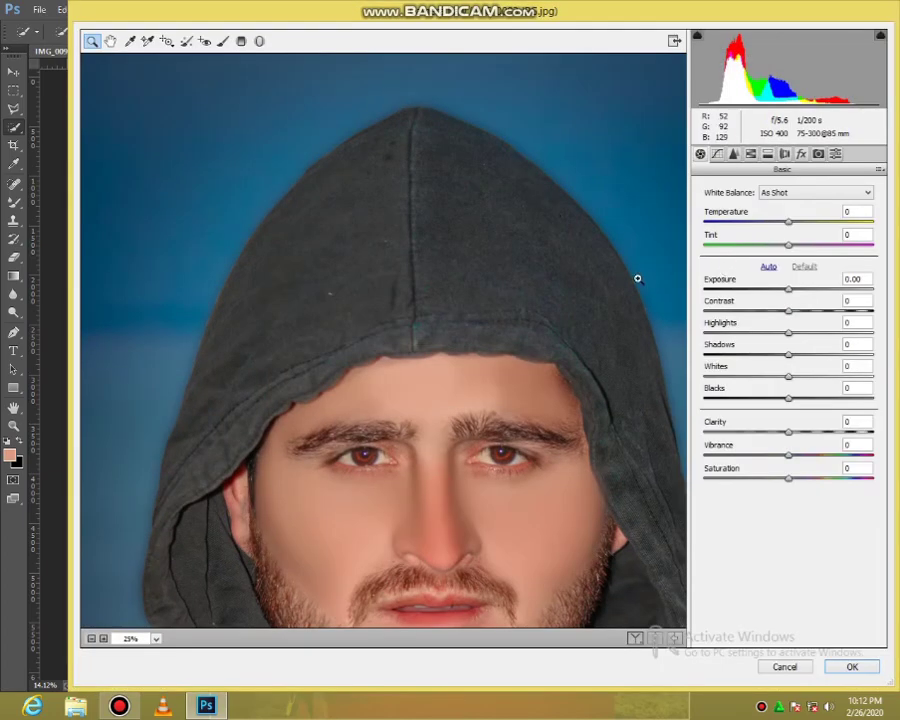
Step: Cool the duplicated portrait layer slightly by setting the white balance temperature to -8
right_click(338, 314)
click(408, 395)
right_click(408, 374)
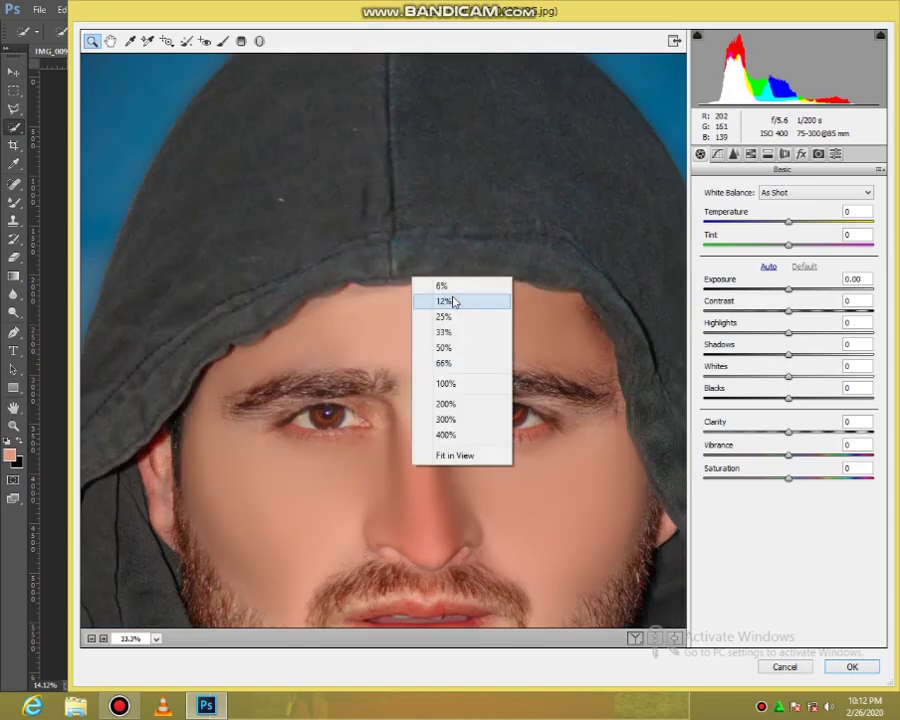
click(453, 302)
right_click(413, 192)
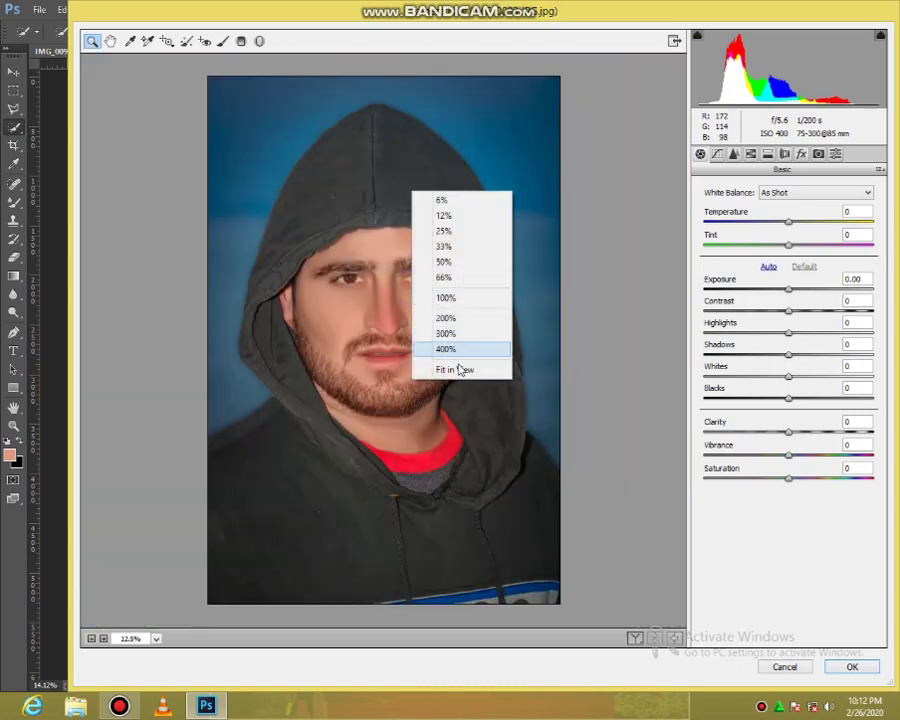
click(790, 224)
drag(788, 224, 789, 224)
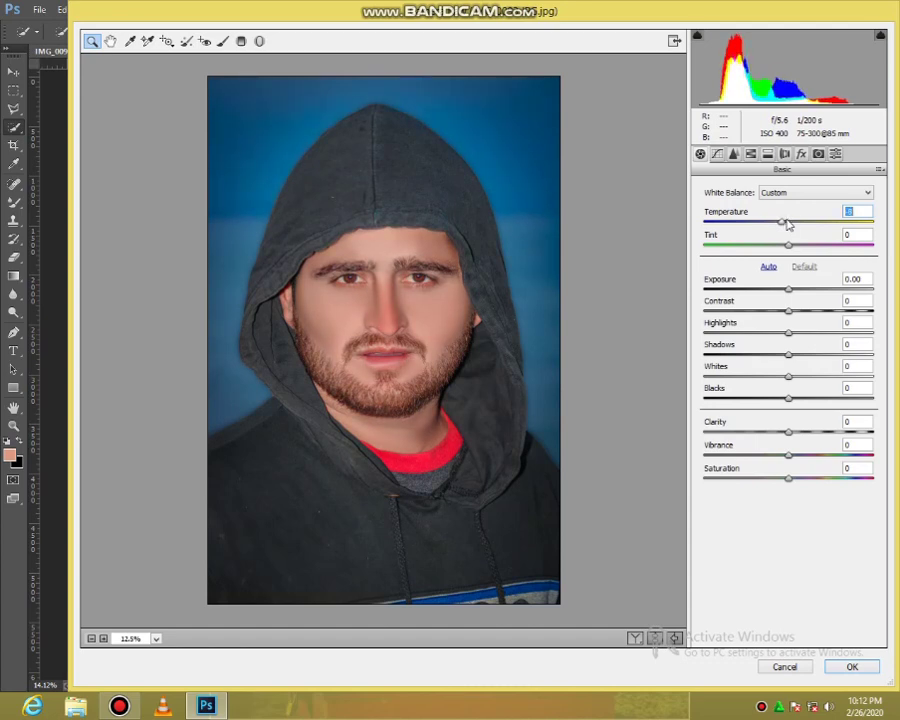
Step: Adjust the basic tones with Highlights at -43, Shadows at +25, Whites at +25 and Blacks at +24
click(753, 332)
click(809, 354)
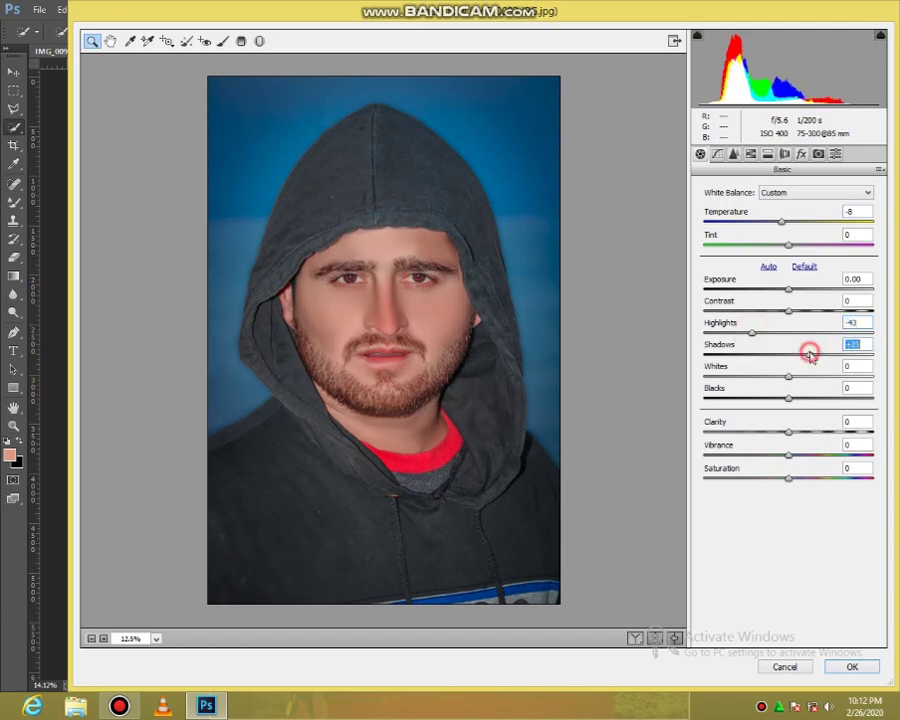
click(810, 380)
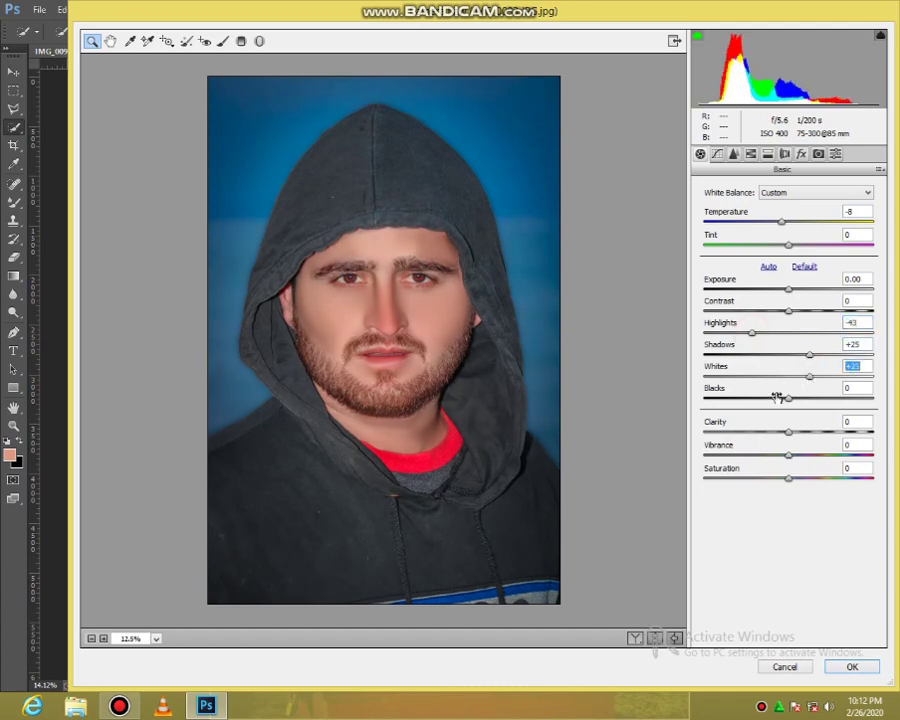
click(808, 399)
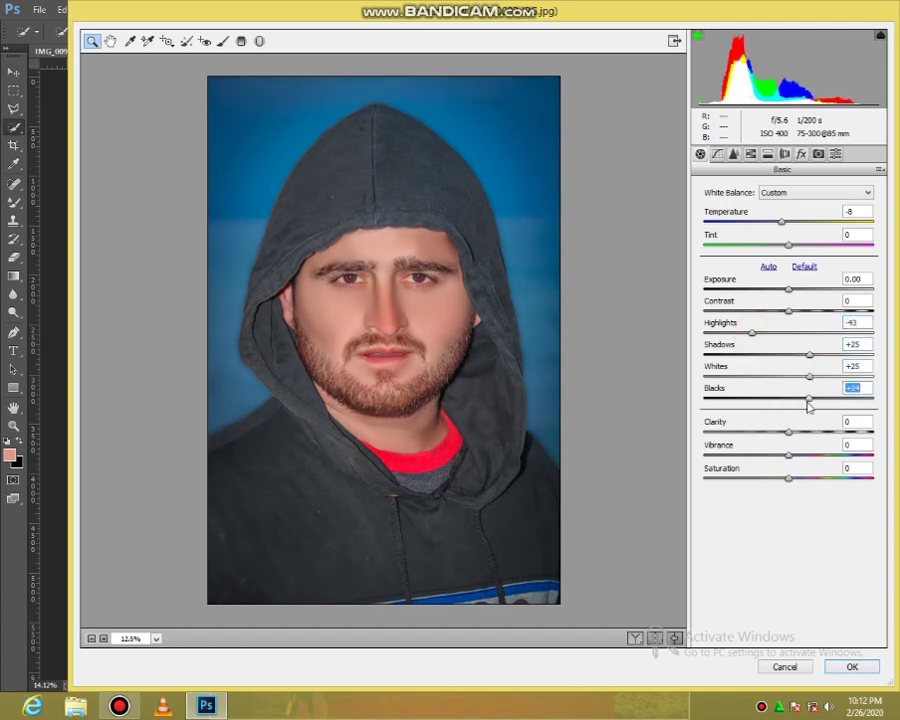
Step: Tune the skin colours in HSL by slightly lowering oranges saturation, slightly raising reds saturation, and setting oranges luminance to +9
click(751, 154)
click(739, 208)
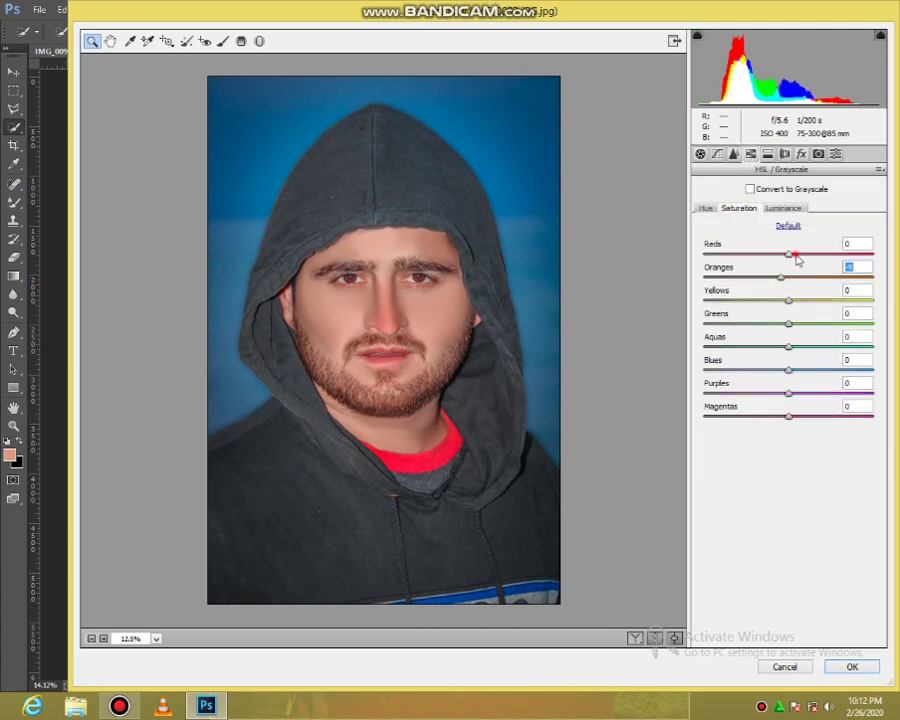
click(797, 256)
click(784, 208)
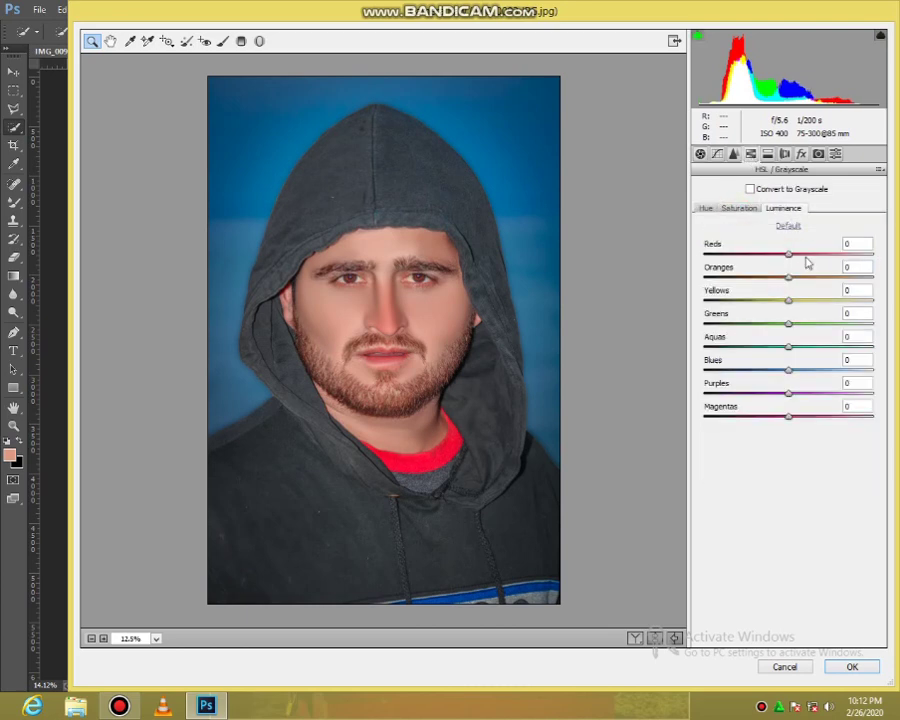
click(796, 277)
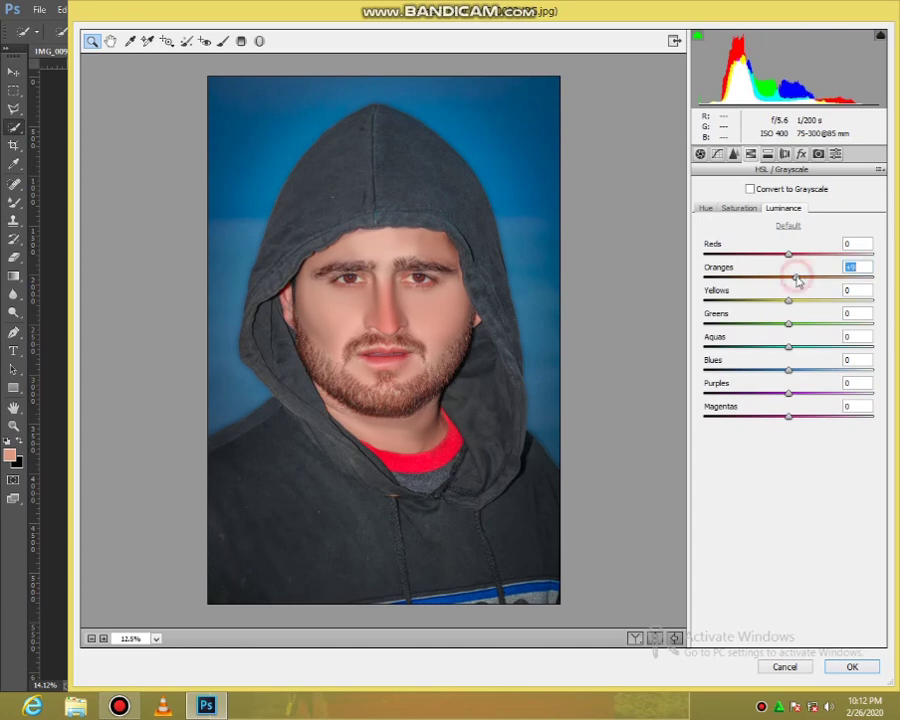
Step: Add a post-crop vignette with an amount of -22 and apply the Camera Raw adjustments to the layer copy
click(801, 154)
click(770, 337)
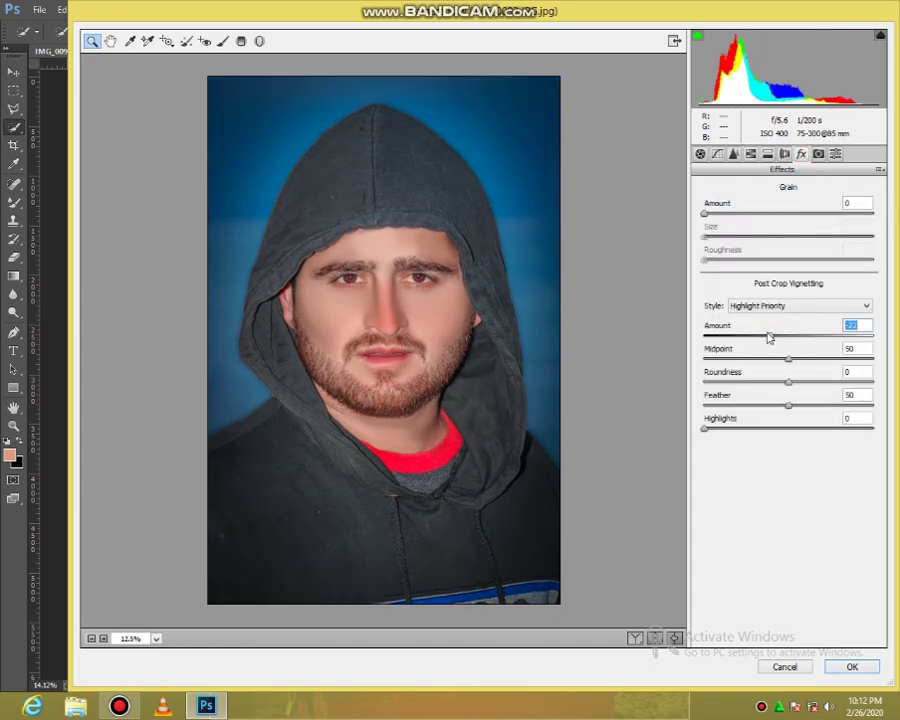
click(843, 672)
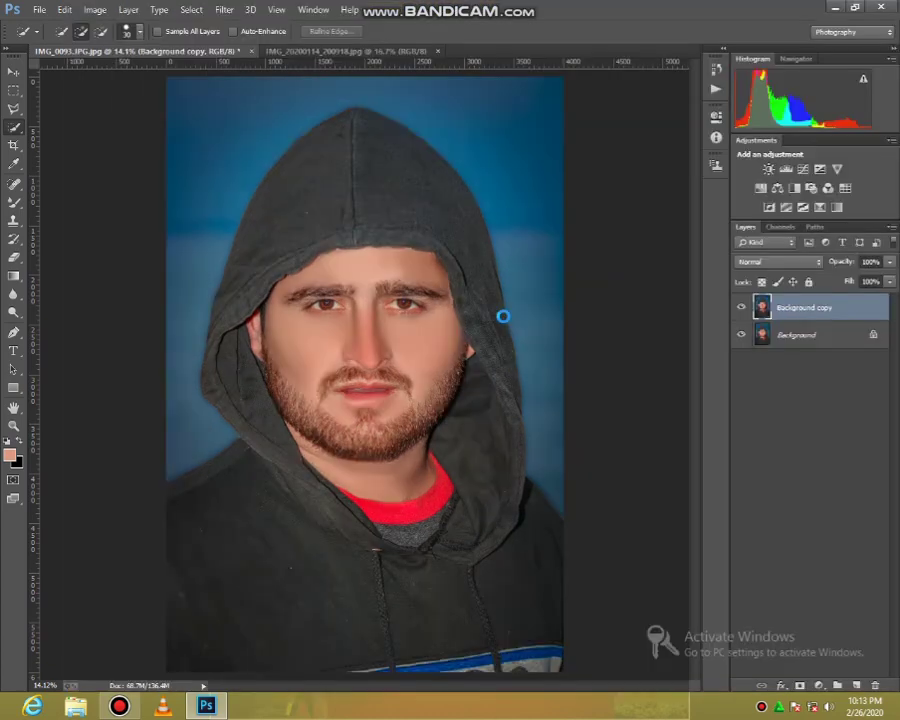
Step: Compare the graded copy with the layer beneath by toggling its visibility, and merge the visible layers
click(741, 308)
click(741, 308)
right_click(752, 333)
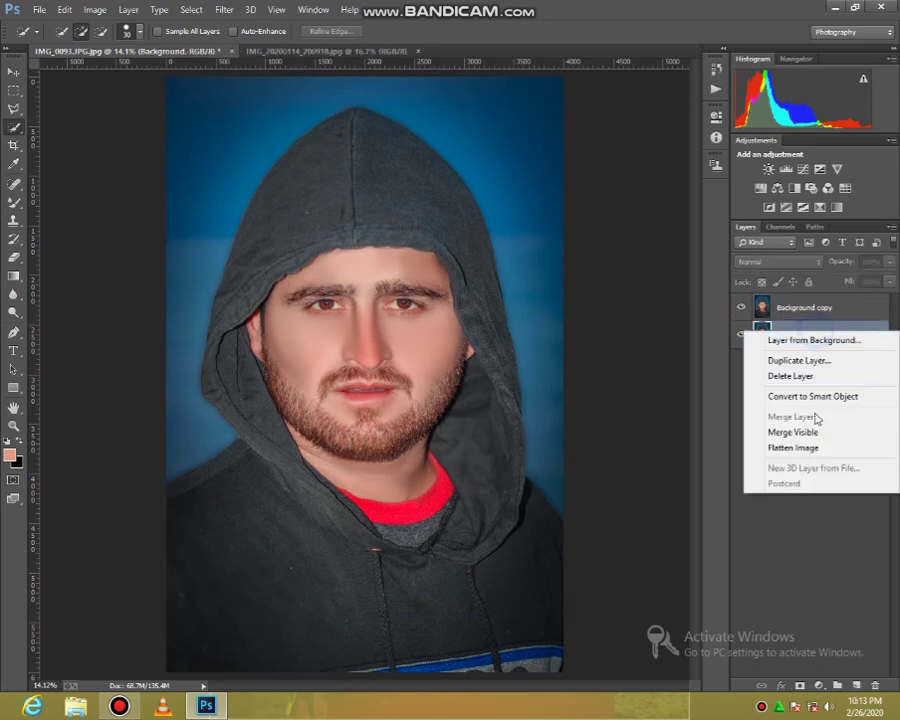
click(793, 432)
Step: Add a new empty layer above the merged portrait and set the foreground colour to red, fb0909
click(12, 432)
right_click(350, 368)
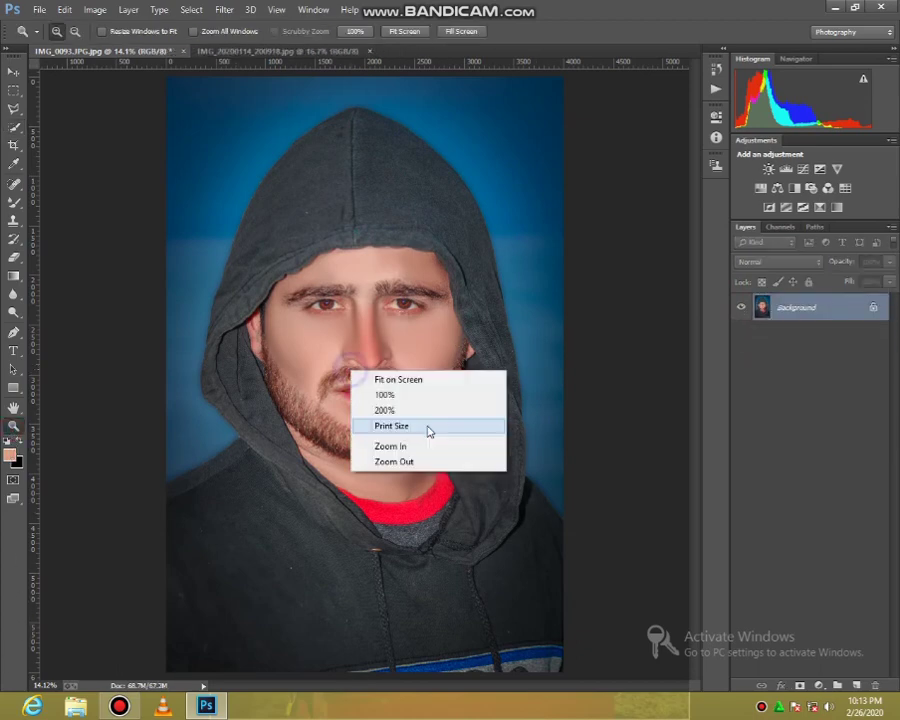
click(380, 457)
right_click(355, 351)
click(385, 440)
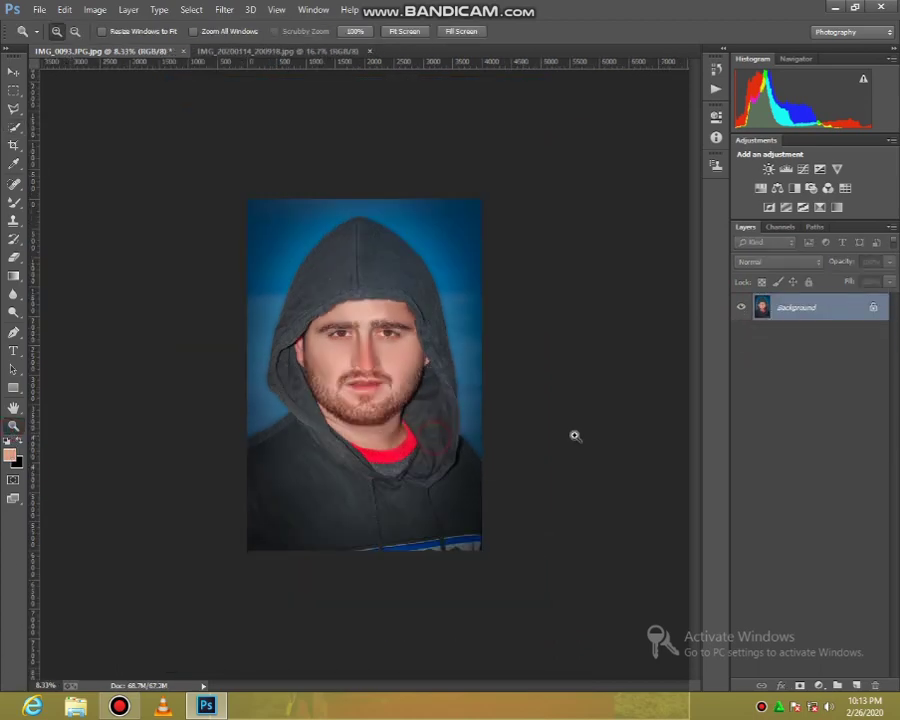
click(452, 426)
click(857, 686)
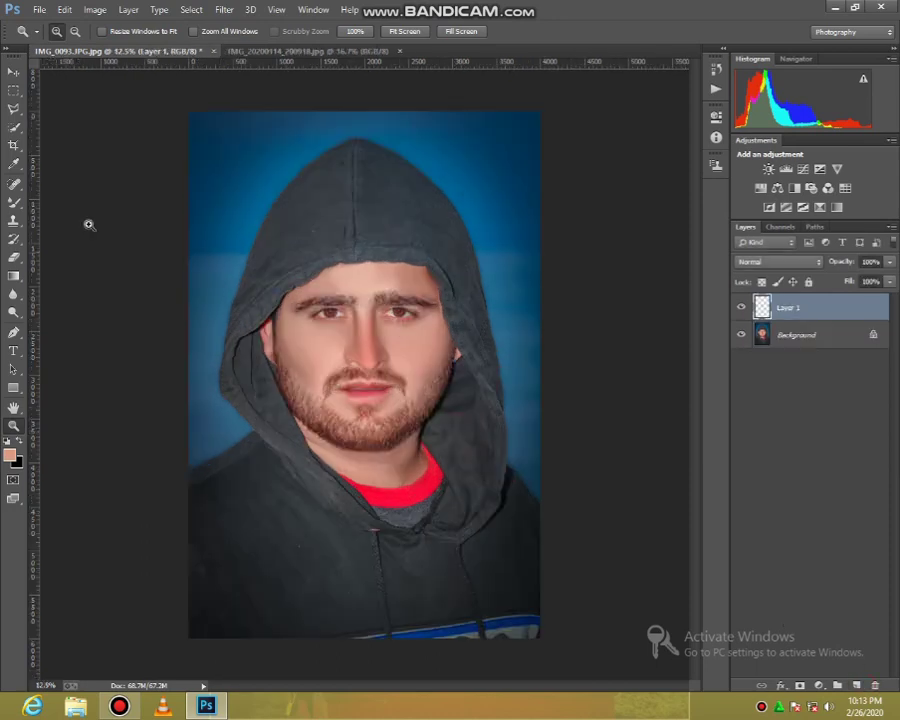
click(12, 456)
click(441, 188)
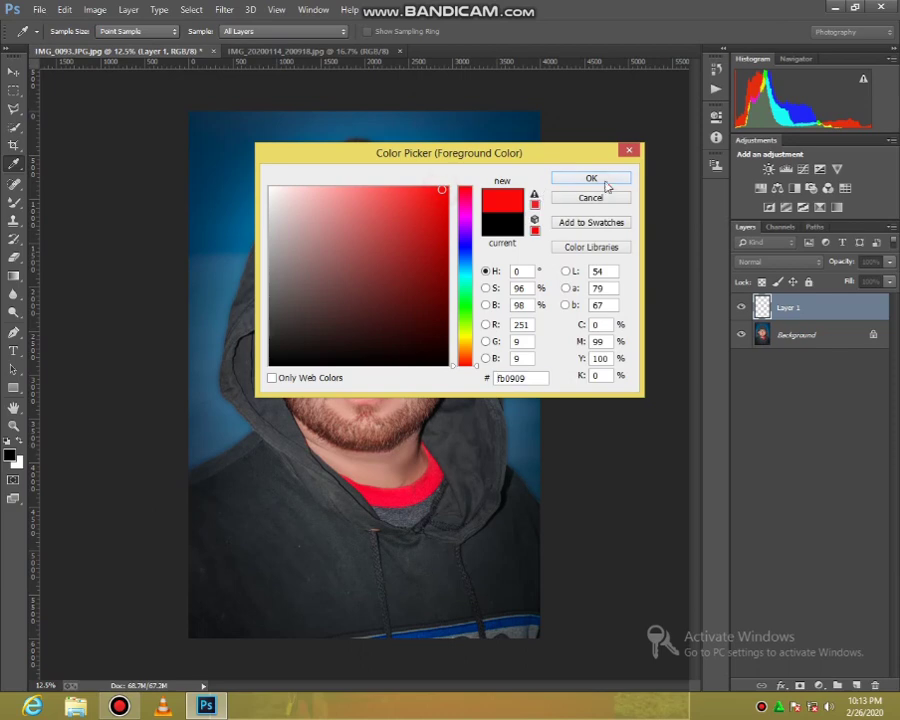
click(604, 184)
Step: Paint one soft red dab in the backdrop's upper-right corner using the Brush tool at a size of 1300
click(12, 201)
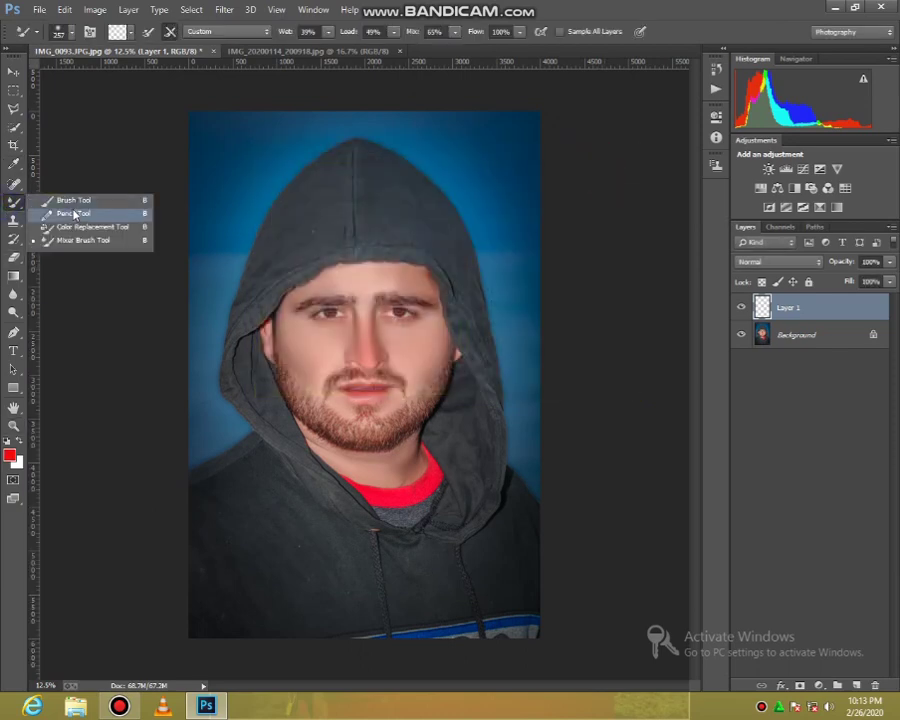
click(60, 141)
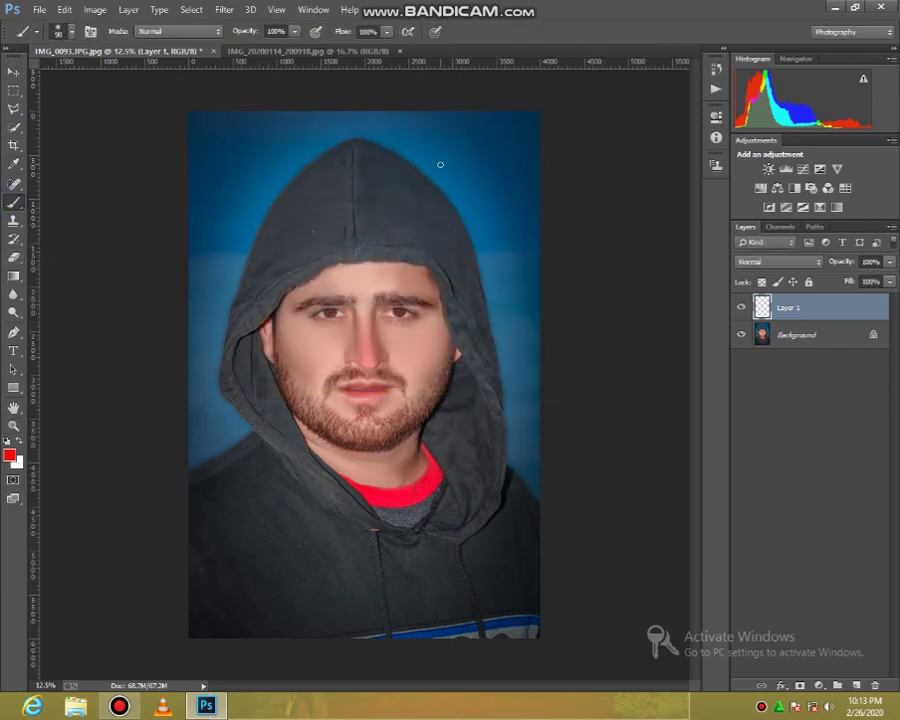
key(bracketright)
key(bracketright)
key(bracketright)
key(bracketright)
key(bracketright)
key(bracketright)
key(bracketright)
click(486, 152)
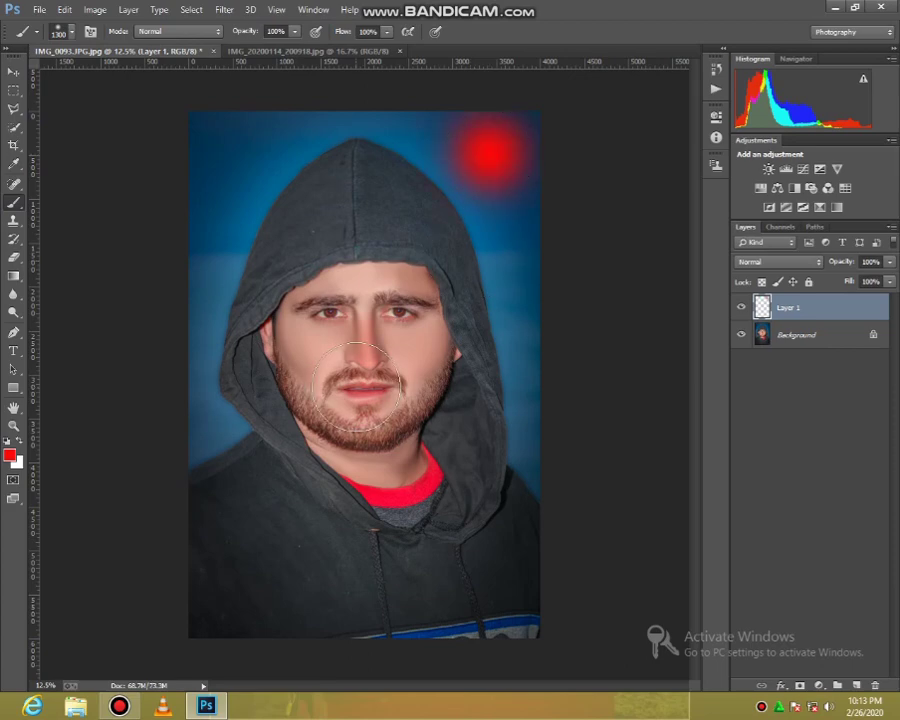
Step: Enlarge the red dab to about 600% as a glow along the photo's right side and slightly lower its layer opacity
key(ctrl+t)
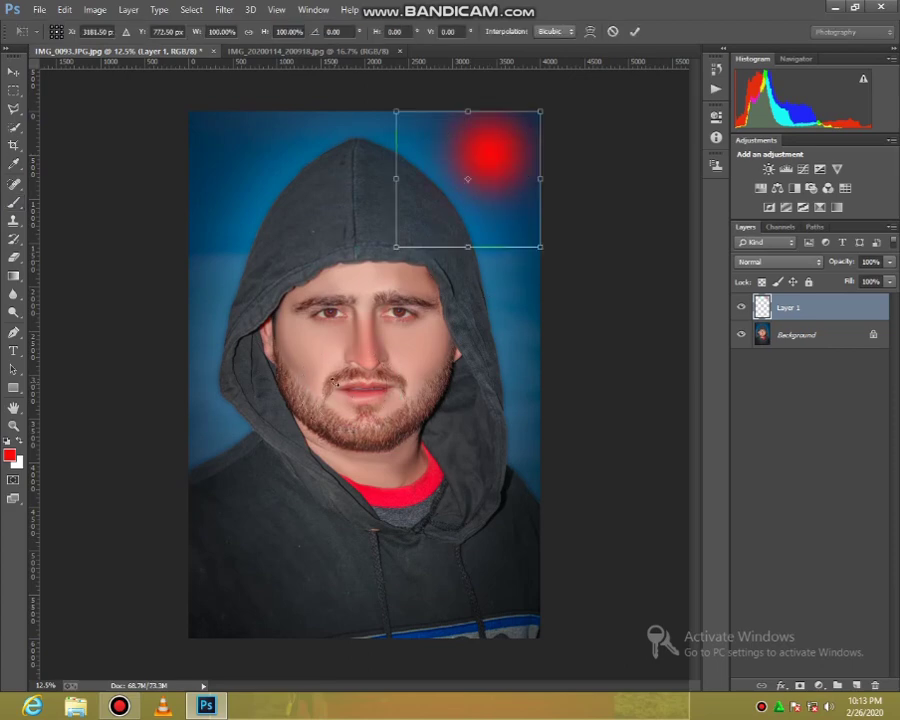
drag(521, 254, 790, 700)
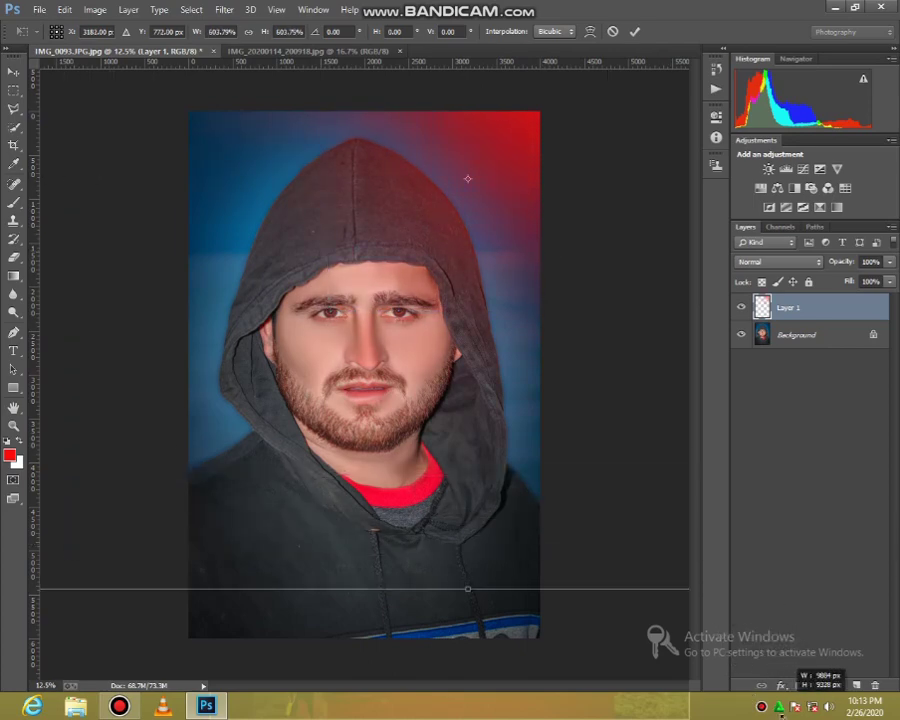
drag(470, 328, 541, 498)
click(636, 31)
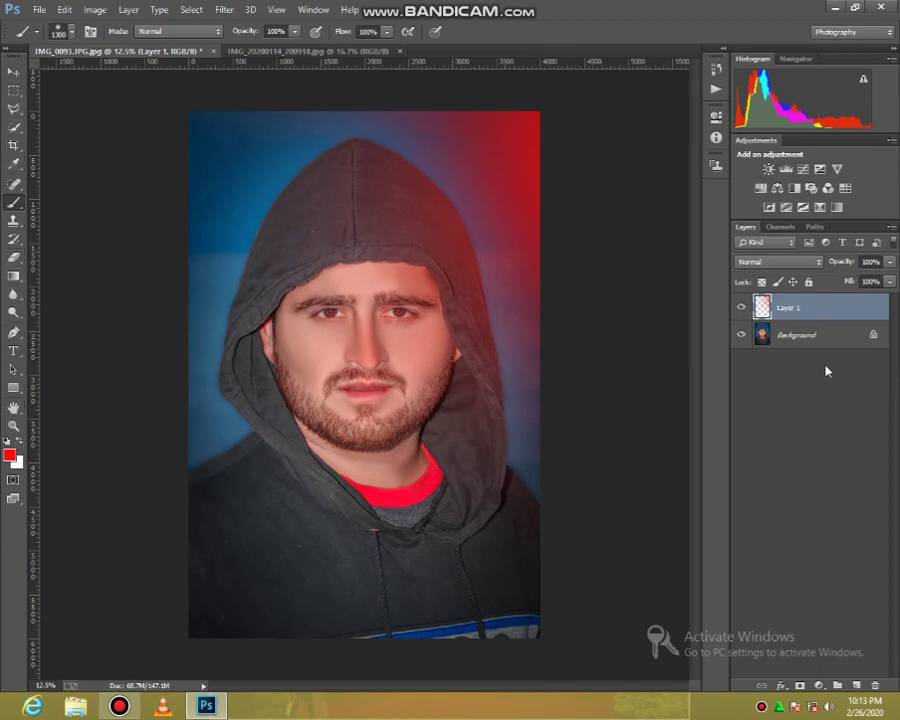
click(887, 264)
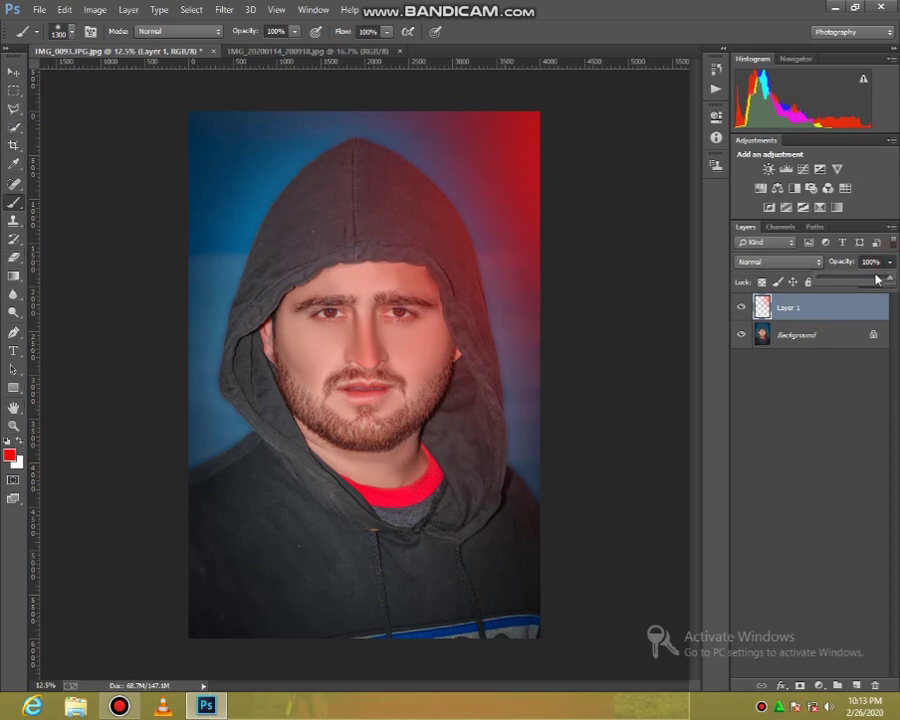
click(877, 280)
Step: Add another empty layer on top and set the foreground colour to blue, 2c0bf1
key(ctrl+shift+alt+n)
click(10, 456)
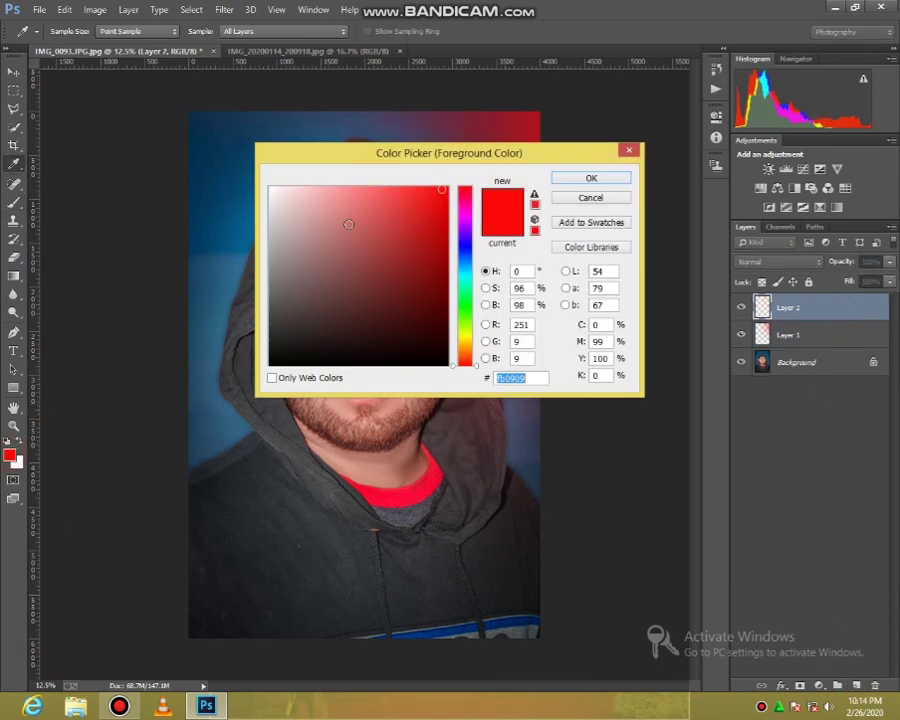
click(465, 244)
click(439, 196)
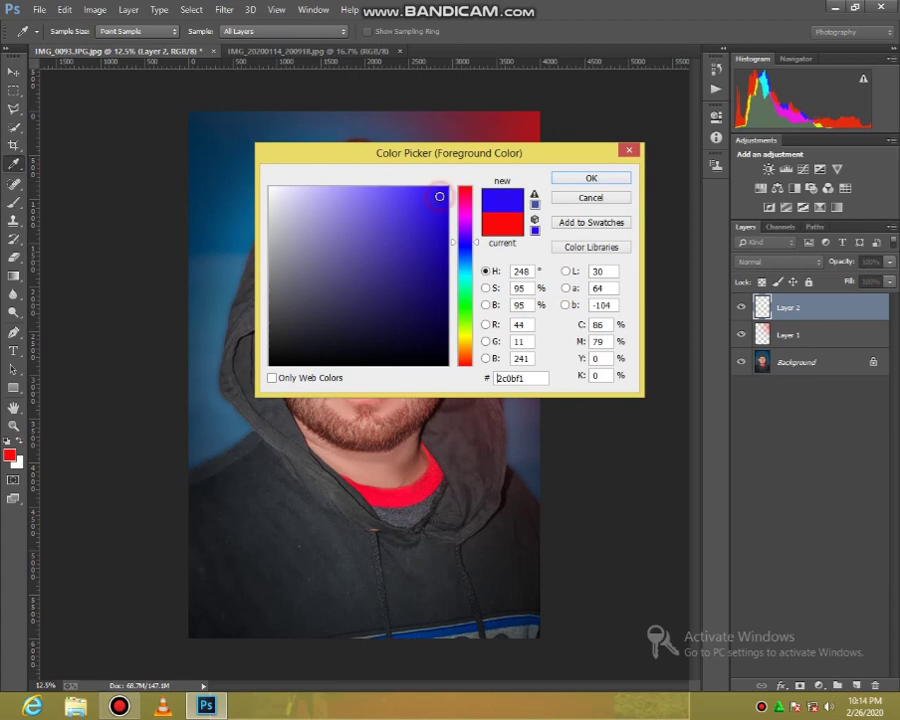
click(615, 178)
Step: Paint a soft blue dab in the backdrop's upper-left corner and enlarge it to about 353% as a glow along the left side
key(b)
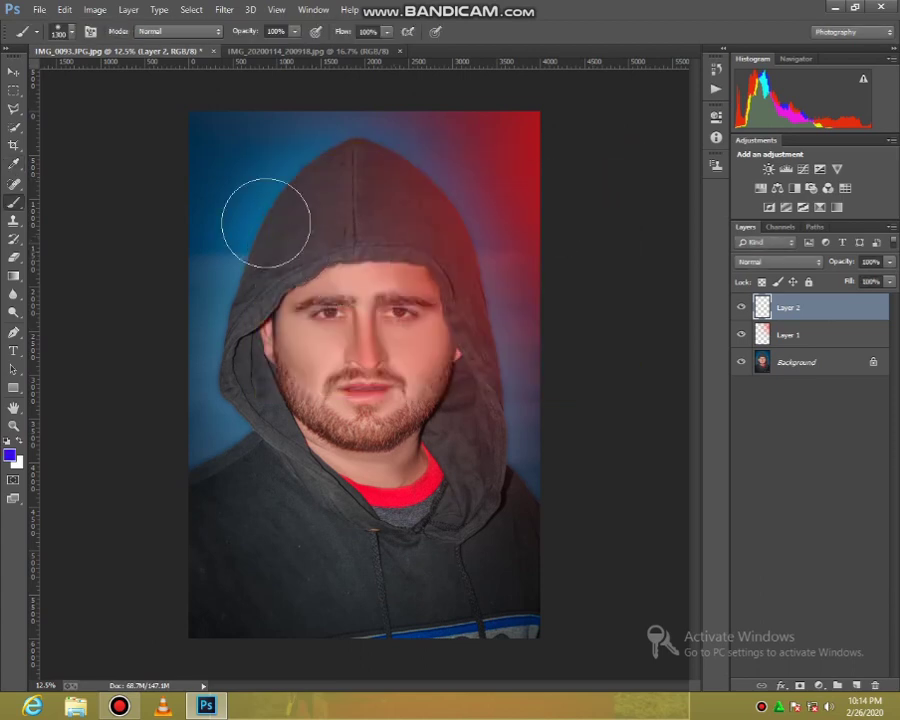
click(222, 157)
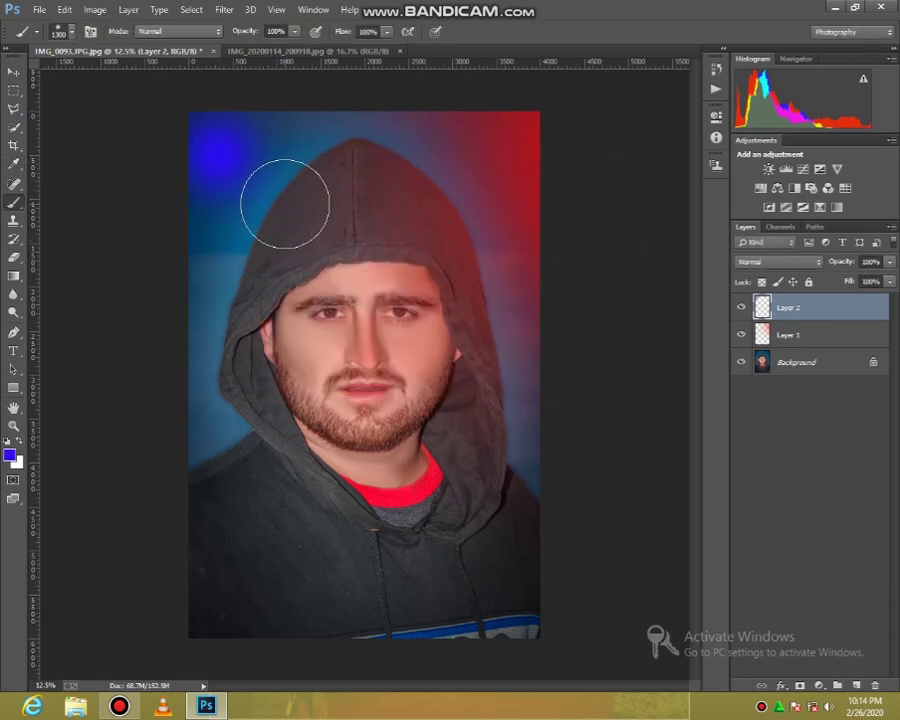
key(ctrl+t)
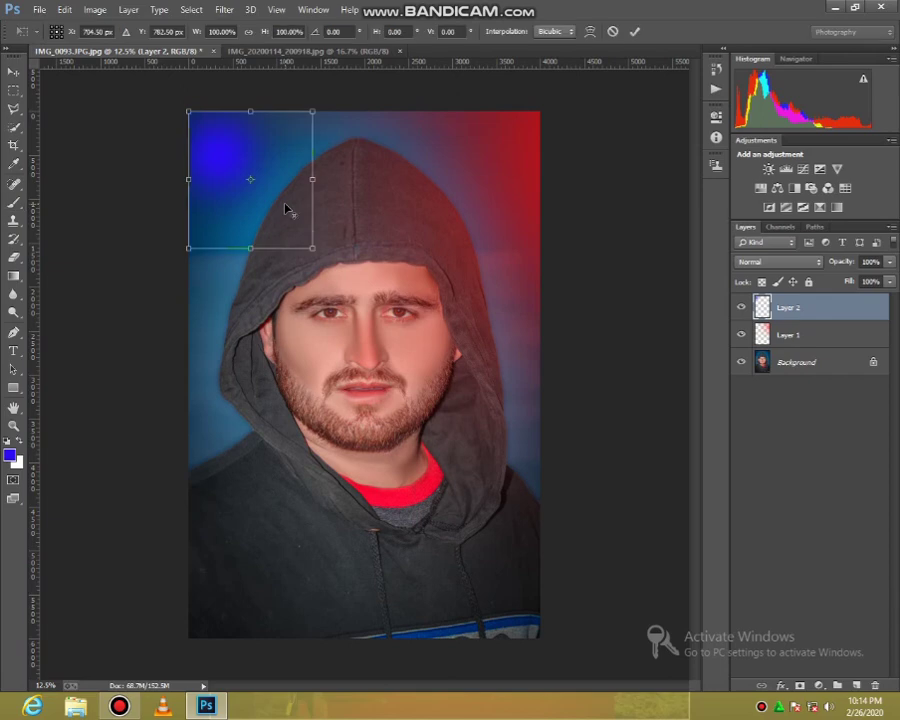
drag(314, 245, 470, 424)
mouse_move(235, 235)
mouse_down()
mouse_move(248, 355)
mouse_move(278, 346)
mouse_move(273, 313)
mouse_move(268, 328)
mouse_up()
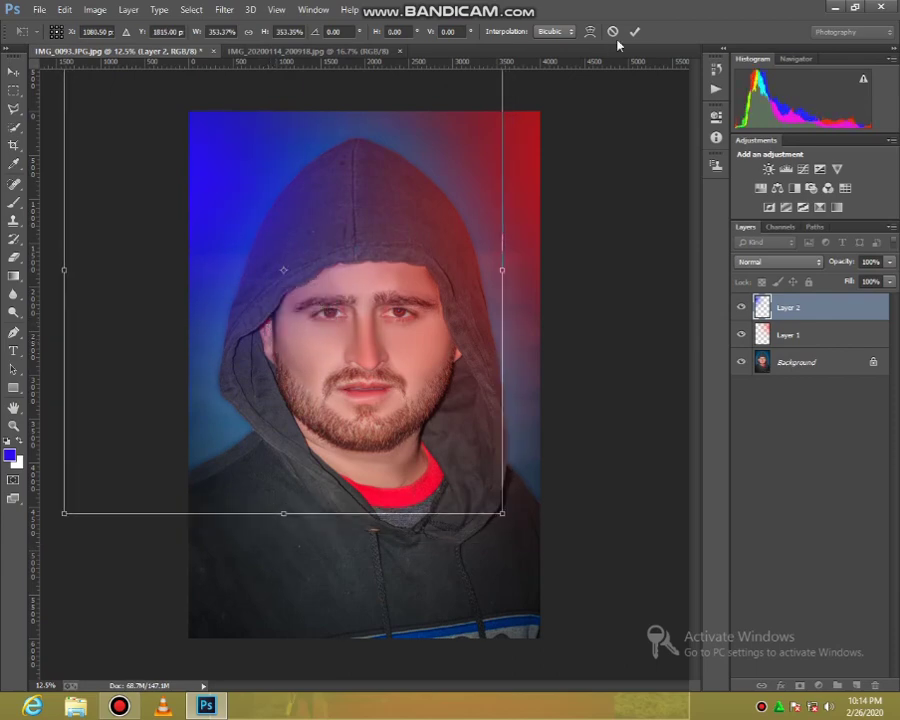
click(634, 31)
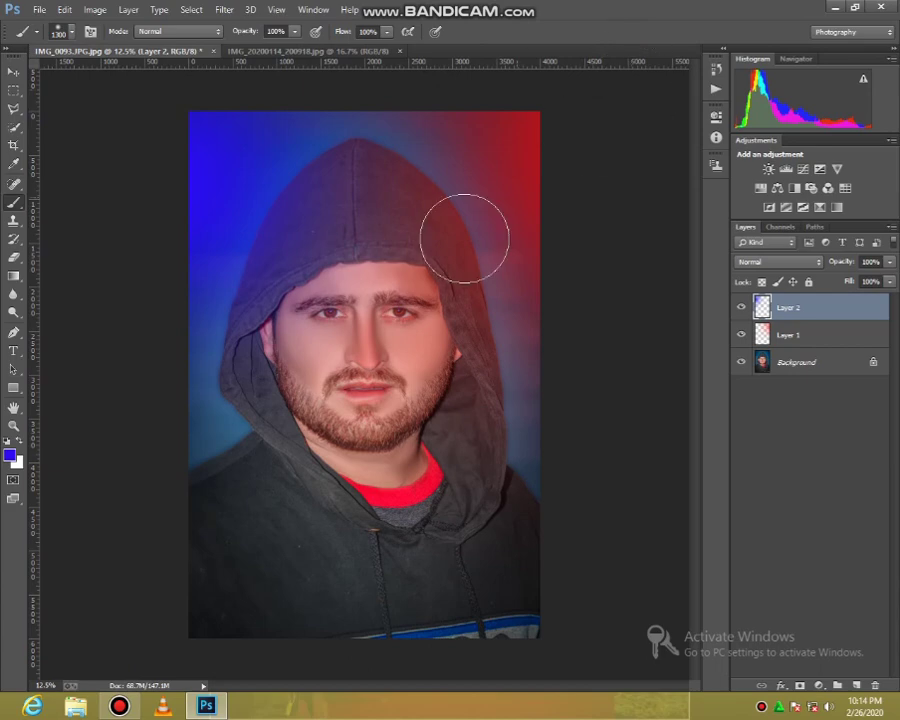
Step: Lower the blue glow layer's opacity to about 76% and the red glow layer's fill to about 76%
click(14, 425)
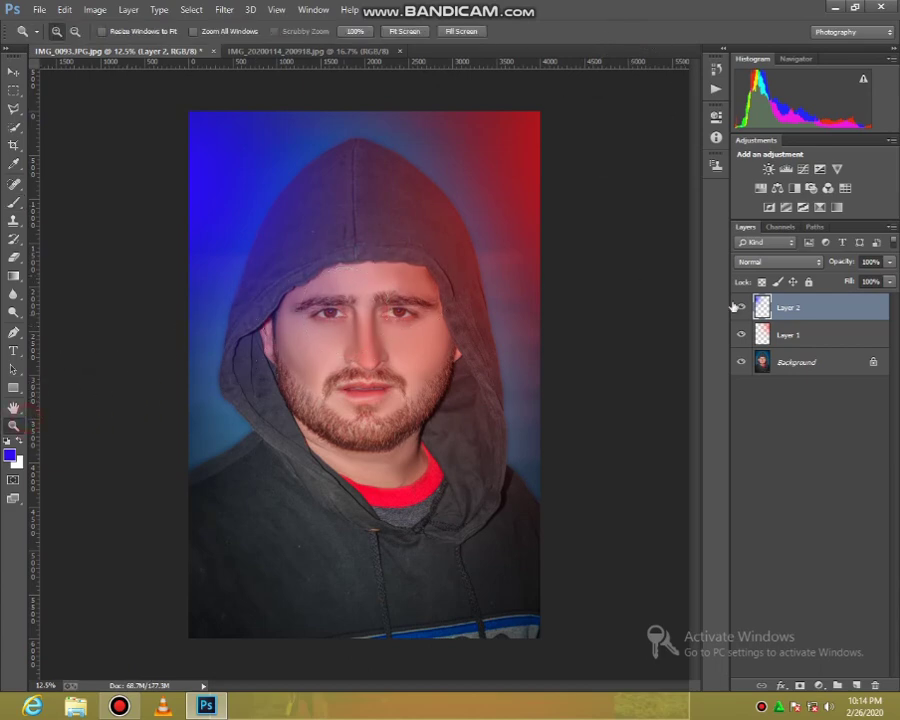
click(890, 263)
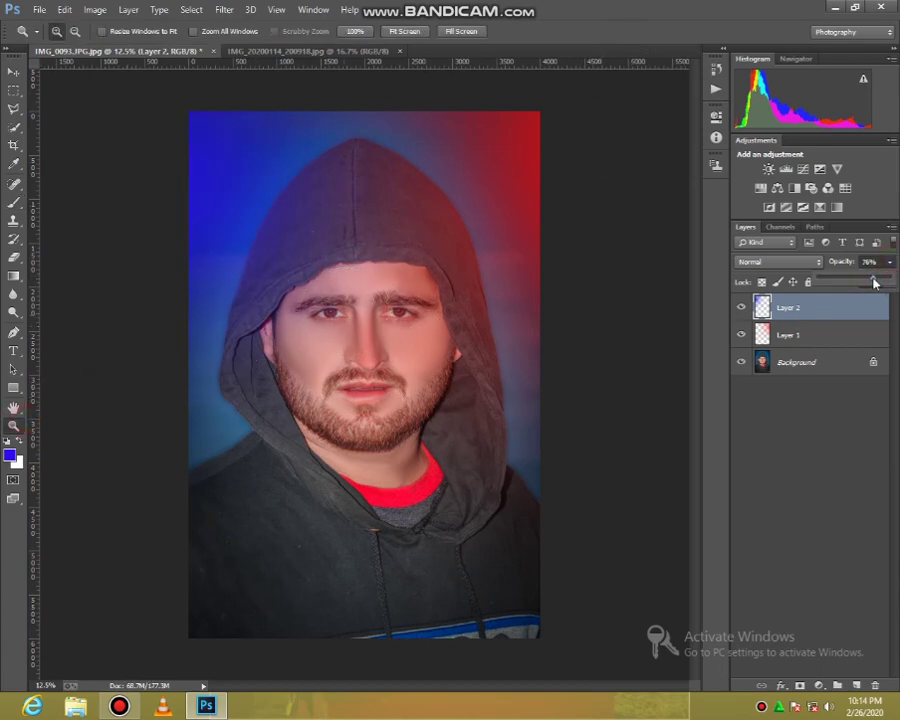
double_click(835, 340)
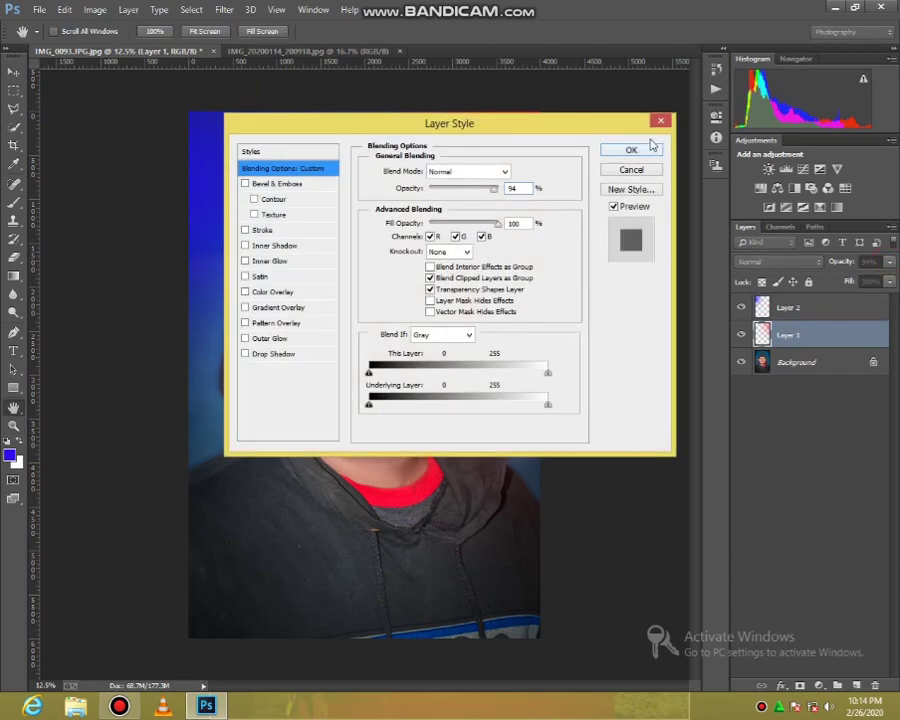
click(645, 149)
click(891, 283)
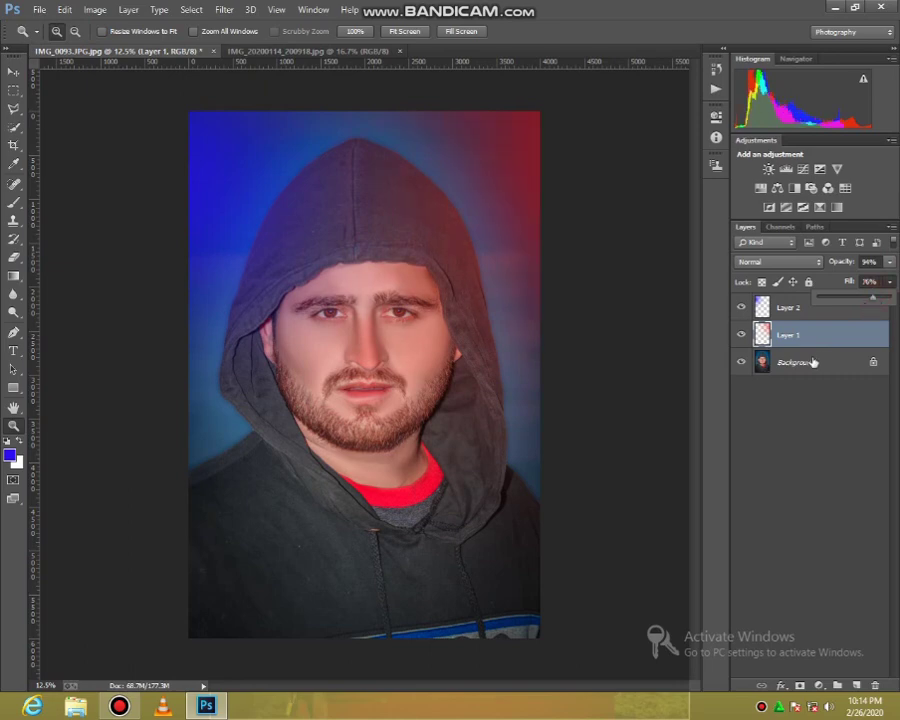
Step: Merge the two glow layers into the background photo
right_click(747, 360)
click(795, 461)
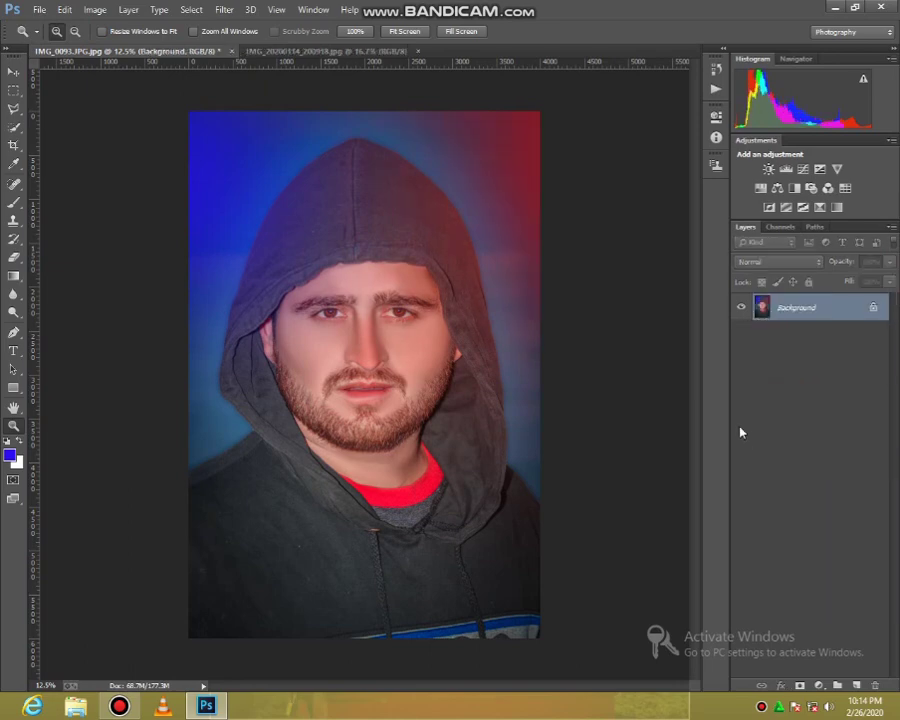
click(232, 10)
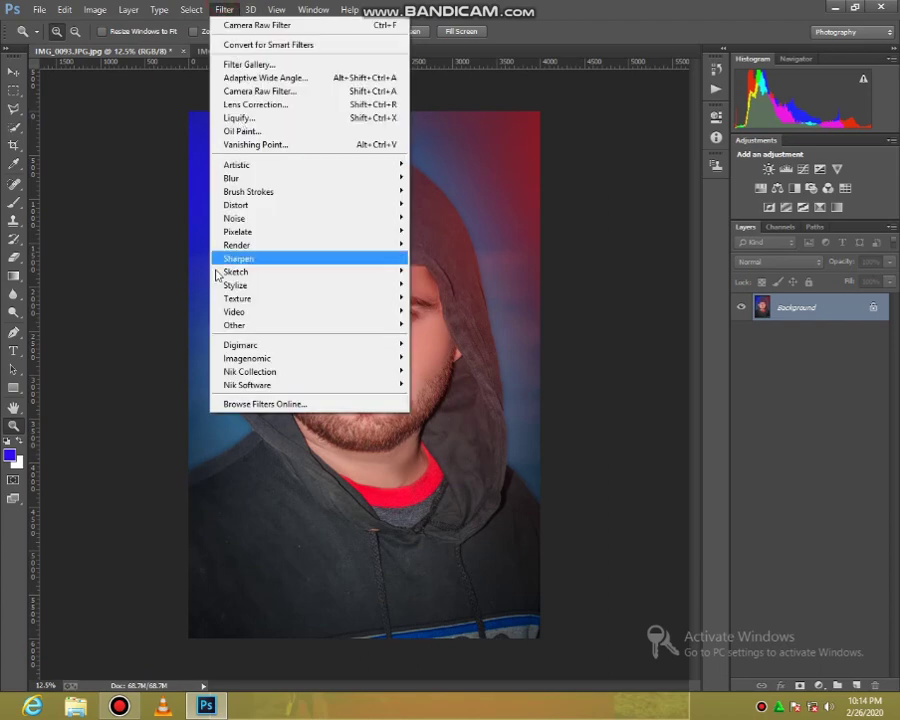
mouse_move(343, 373)
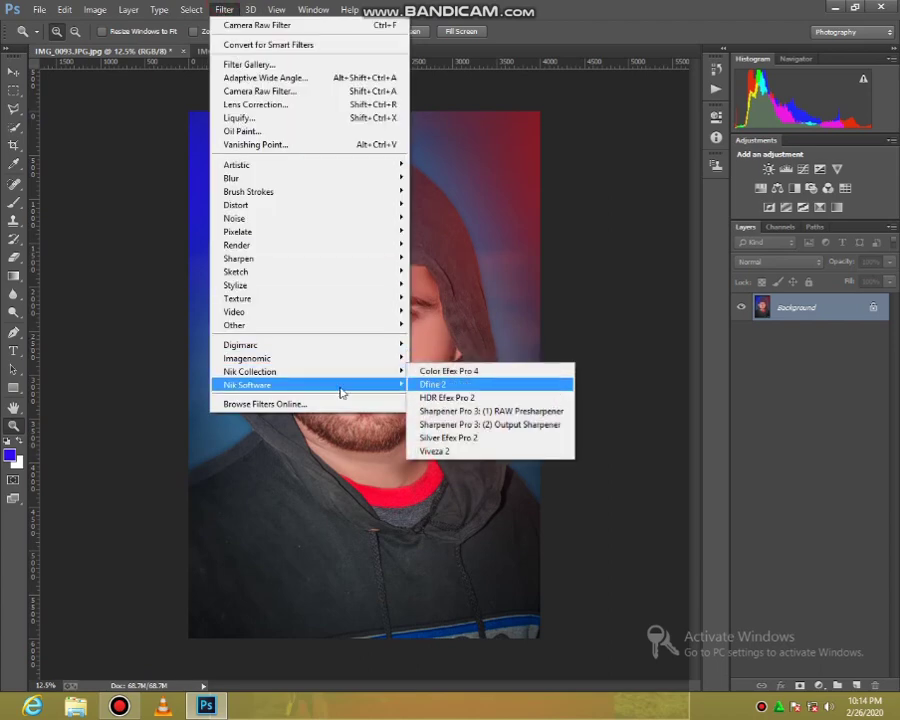
click(496, 201)
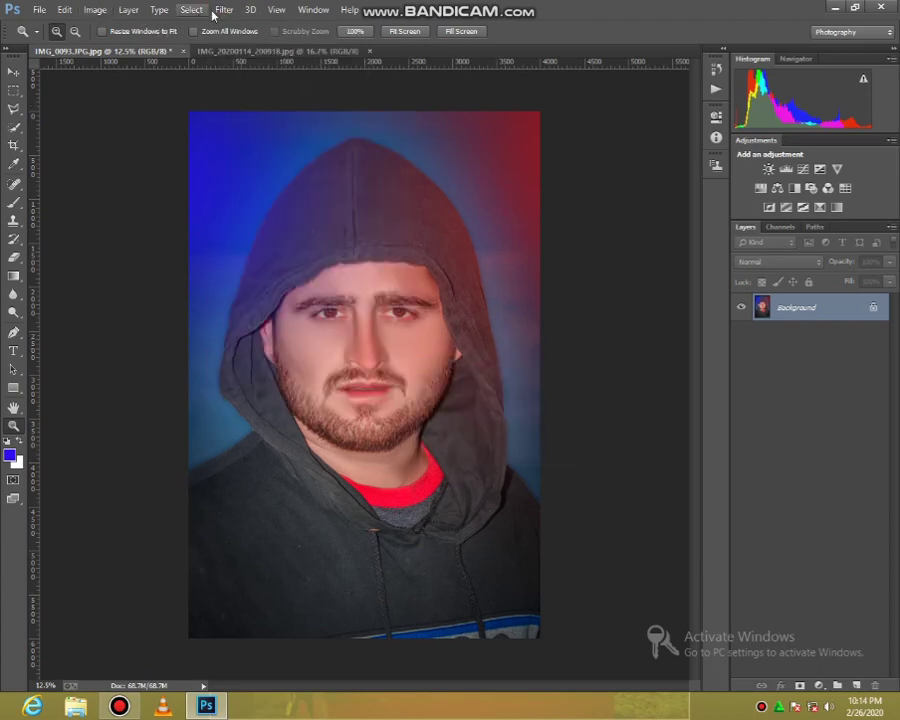
Step: In the Camera Raw Filter, set Highlights to -23, Shadows to +18 and Whites to +20, with a post-crop vignetting amount of -14
click(224, 10)
click(283, 90)
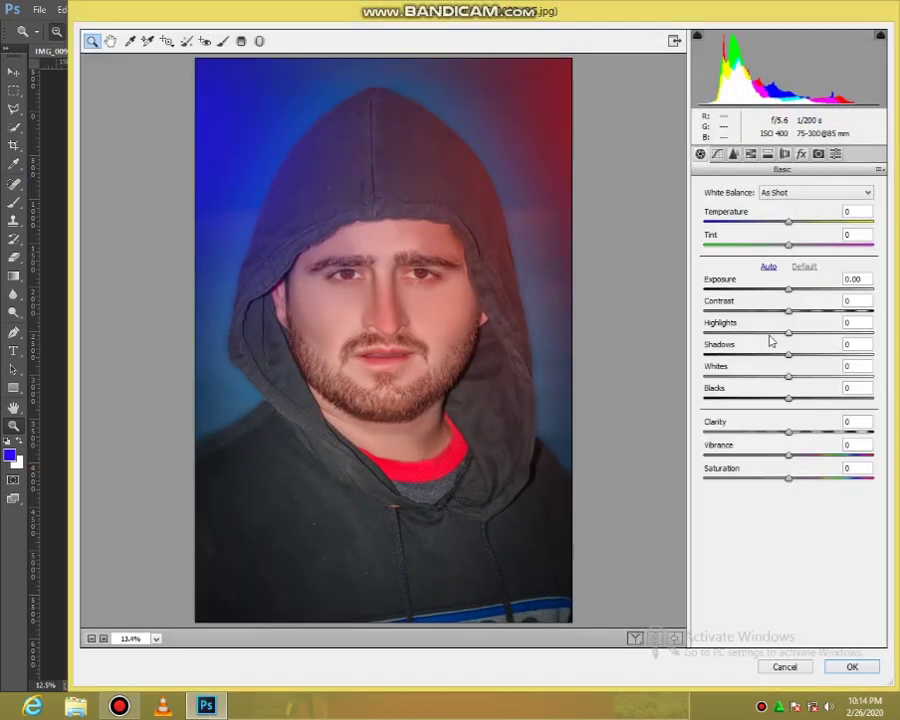
click(770, 335)
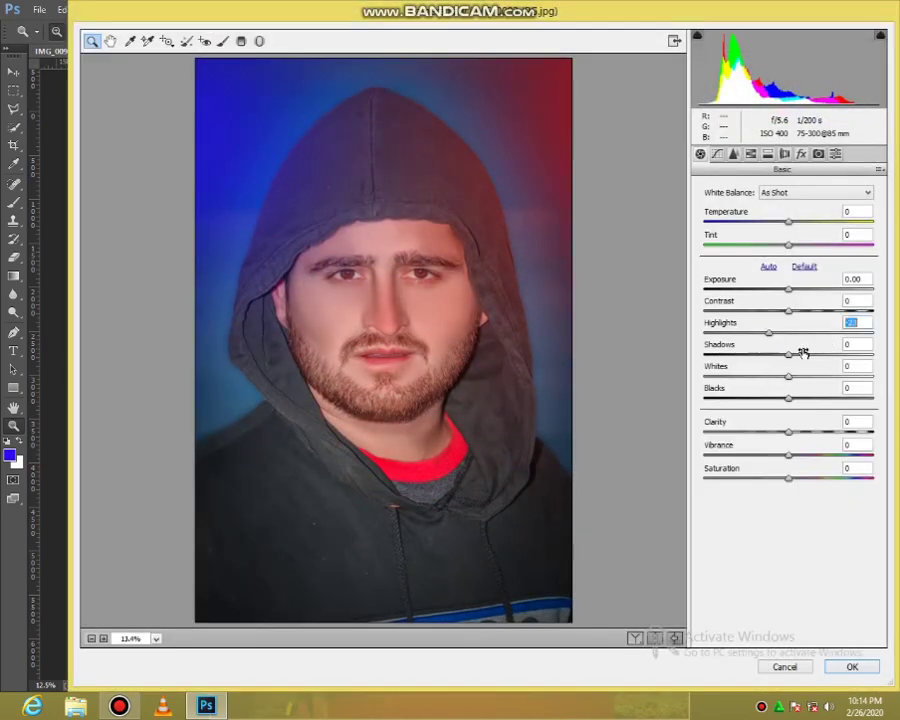
click(804, 353)
click(806, 377)
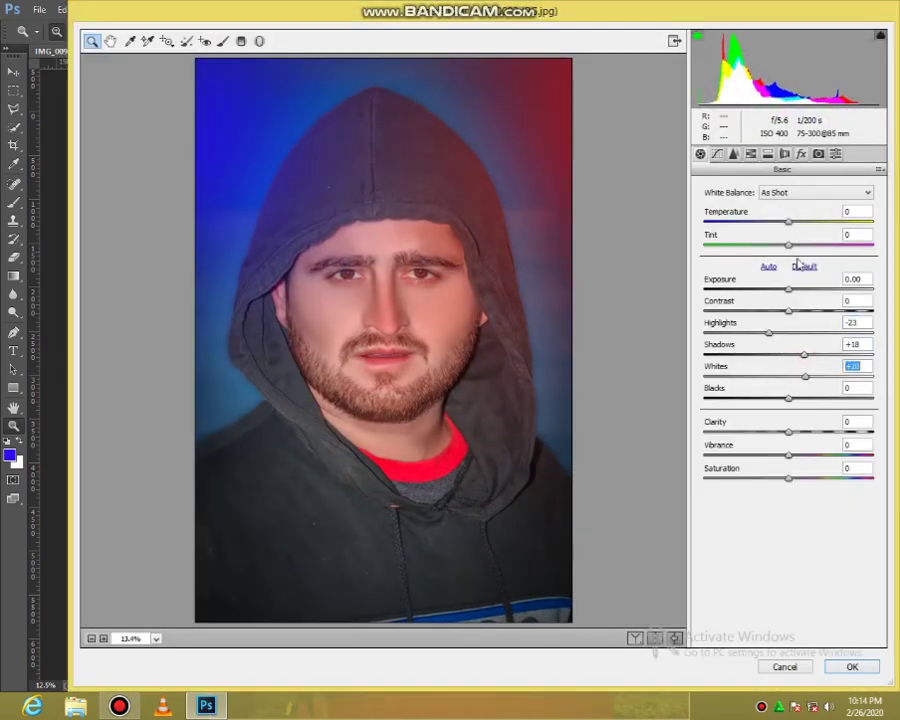
click(801, 153)
click(778, 336)
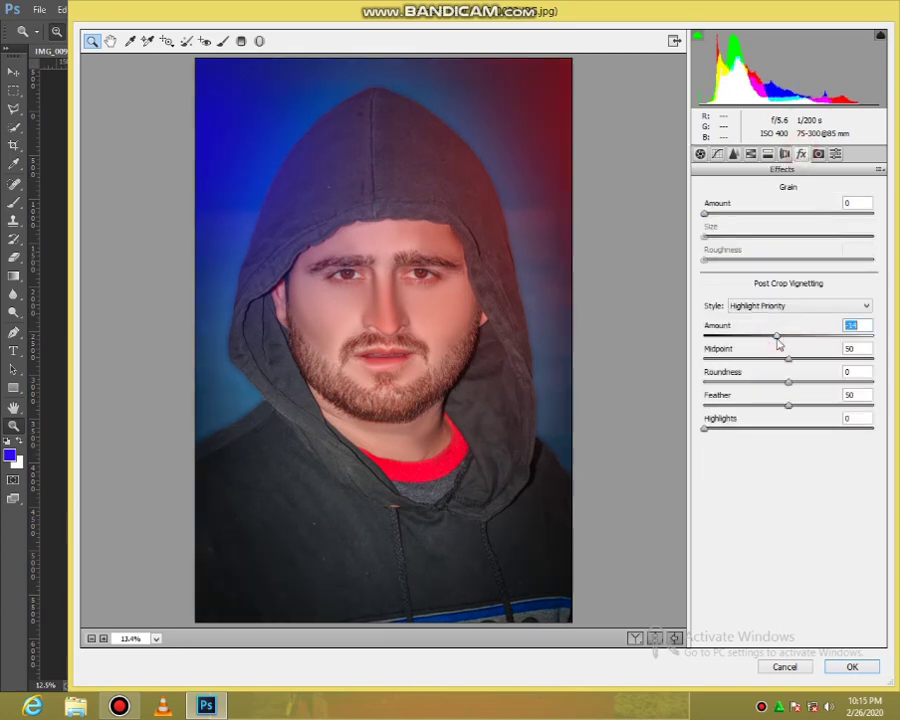
Step: Set the HSL saturation of Oranges to -13 and raise the Oranges luminance moderately
click(750, 153)
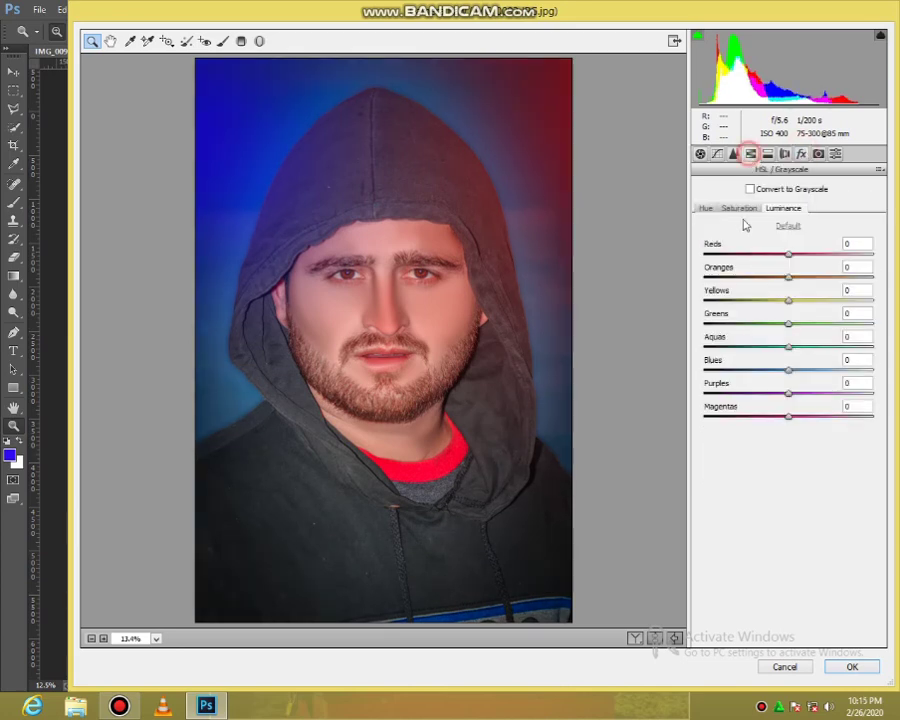
click(739, 208)
click(779, 277)
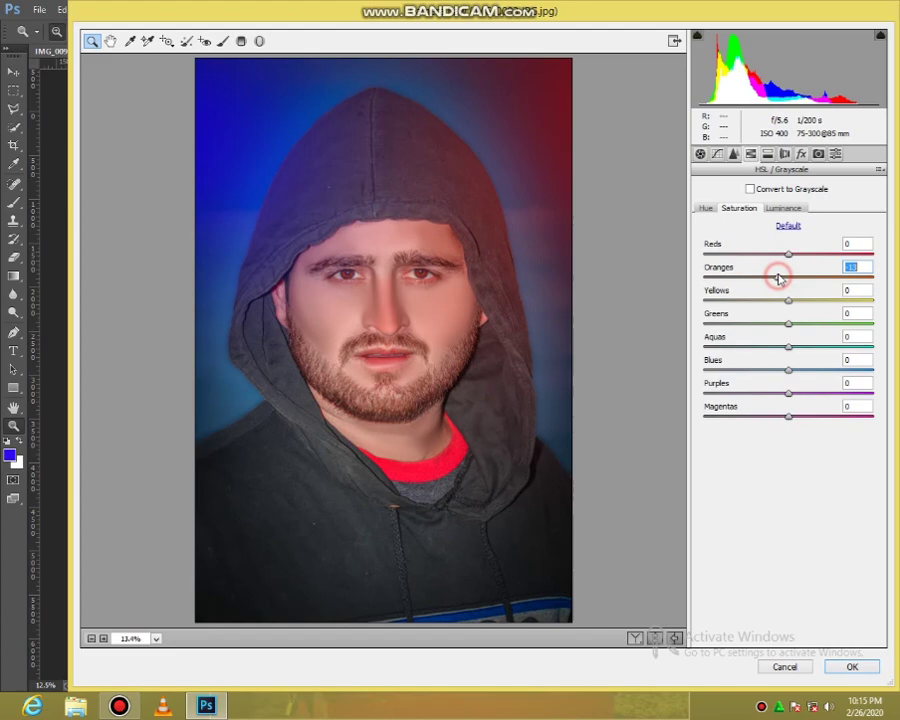
click(783, 208)
click(805, 278)
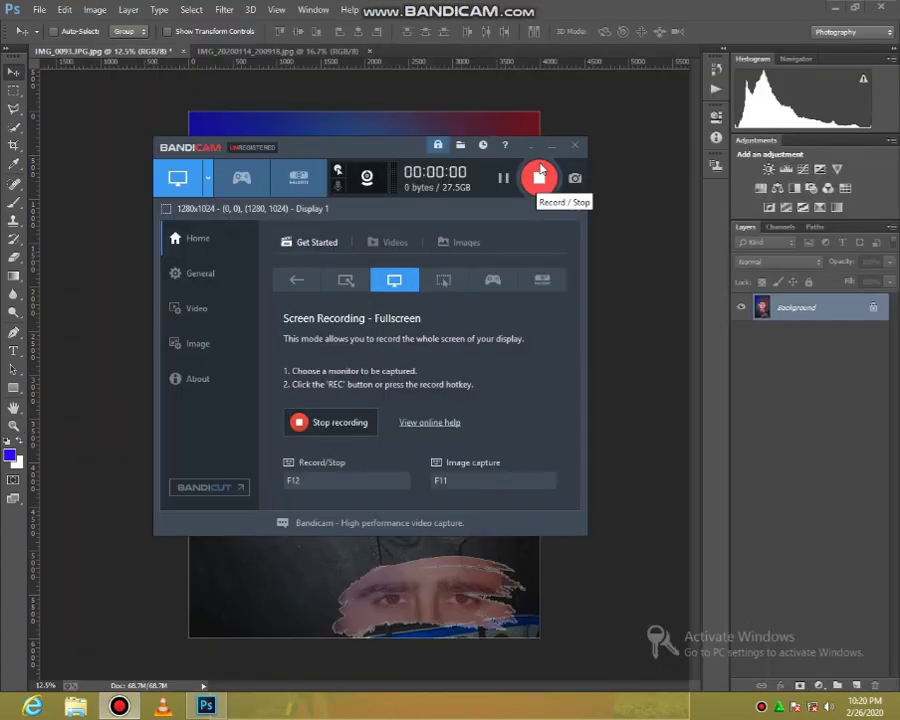
click(542, 178)
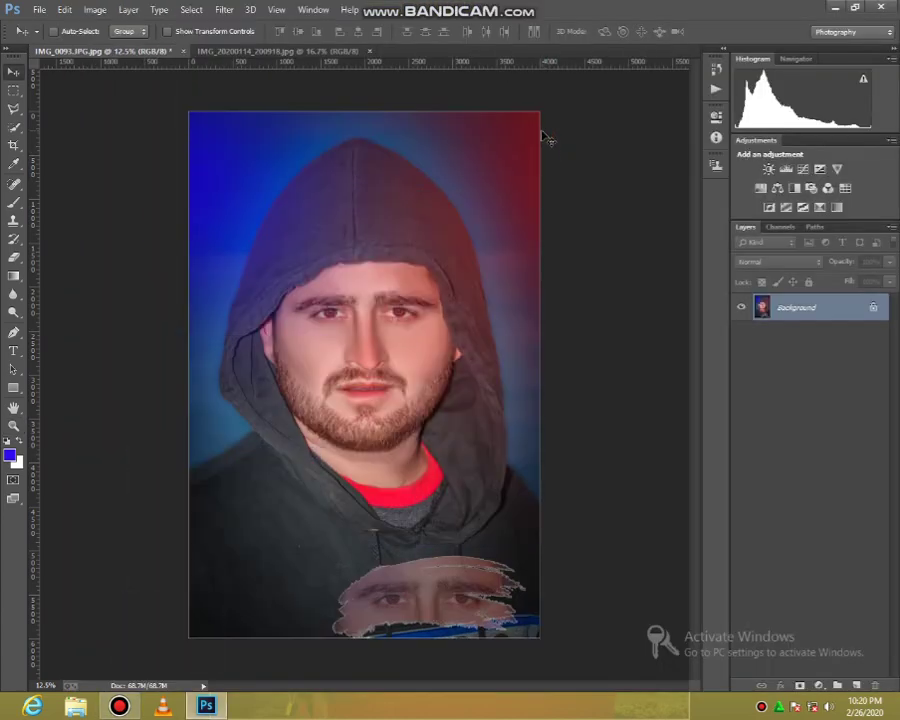
Step: Apply the Color Efex Pro 3.0 Brilliance/Warmth filter with 53% brilliance and about 26% warmth, and merge its layer into the background
click(224, 9)
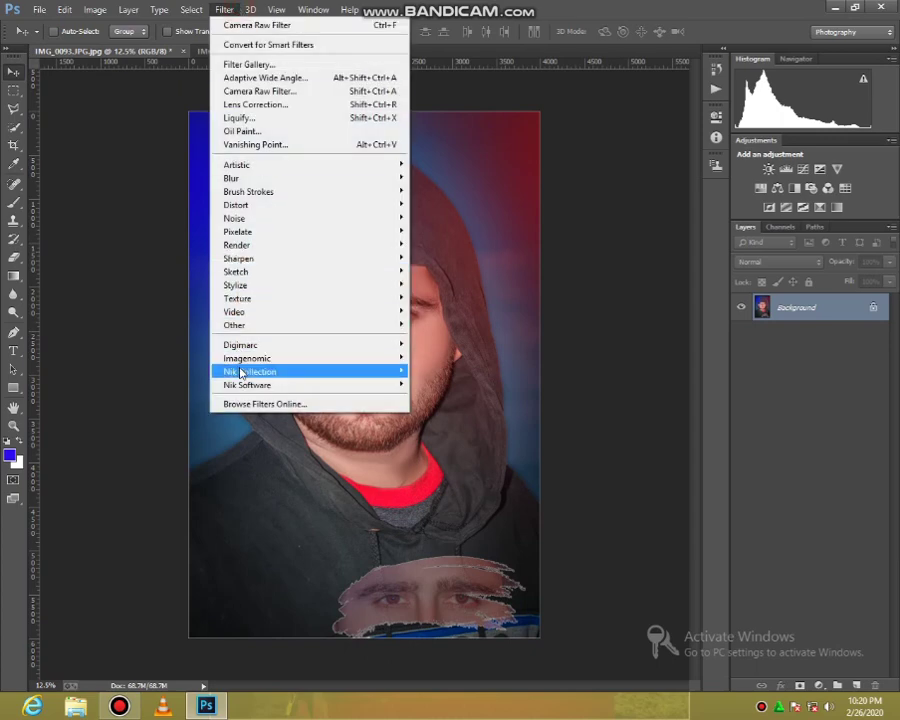
mouse_move(295, 386)
click(420, 381)
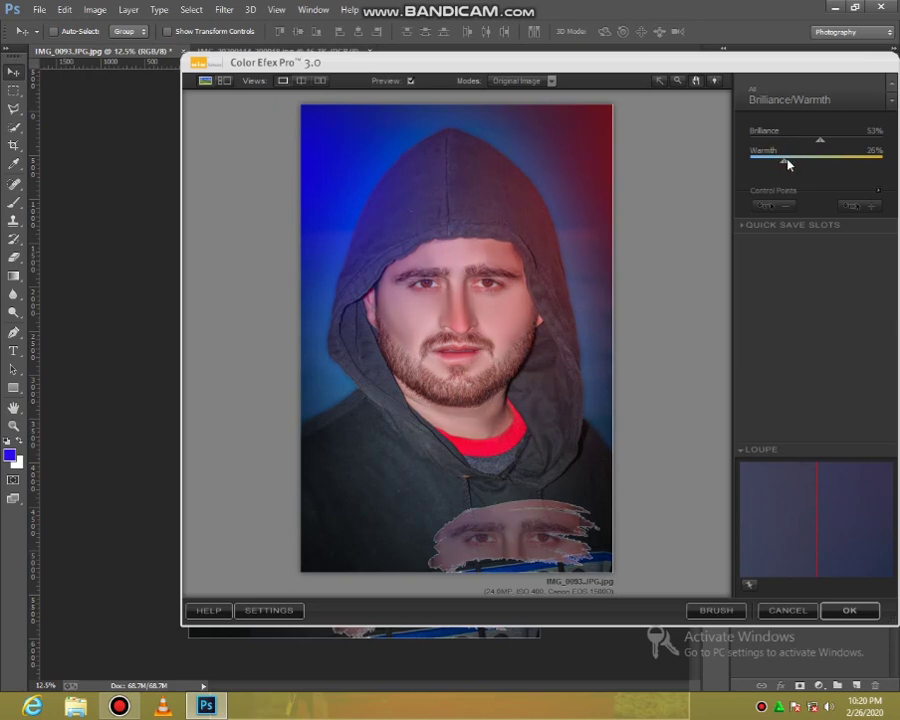
click(852, 612)
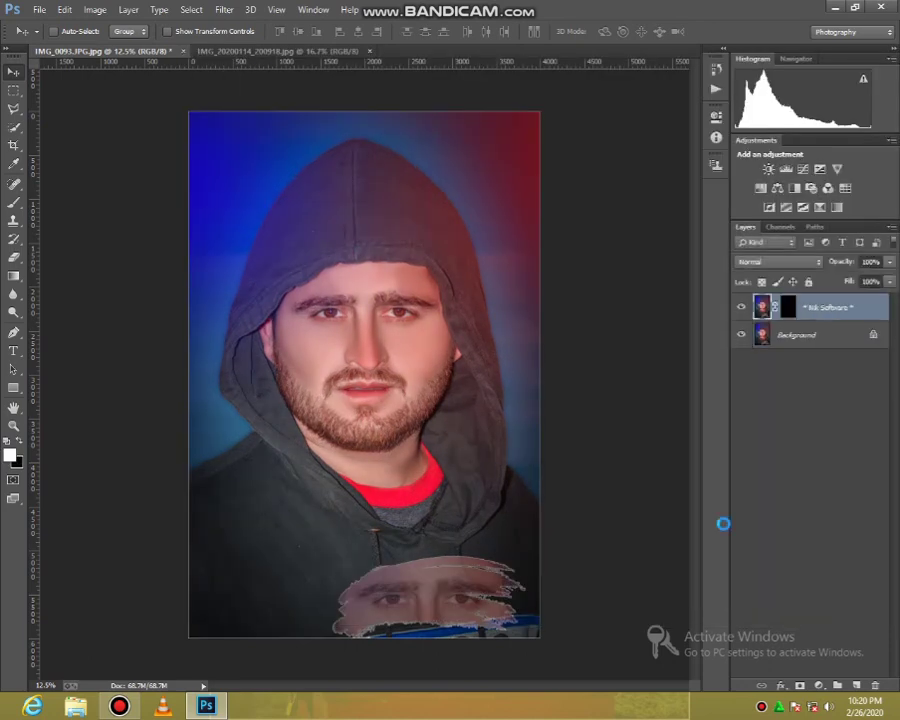
right_click(759, 333)
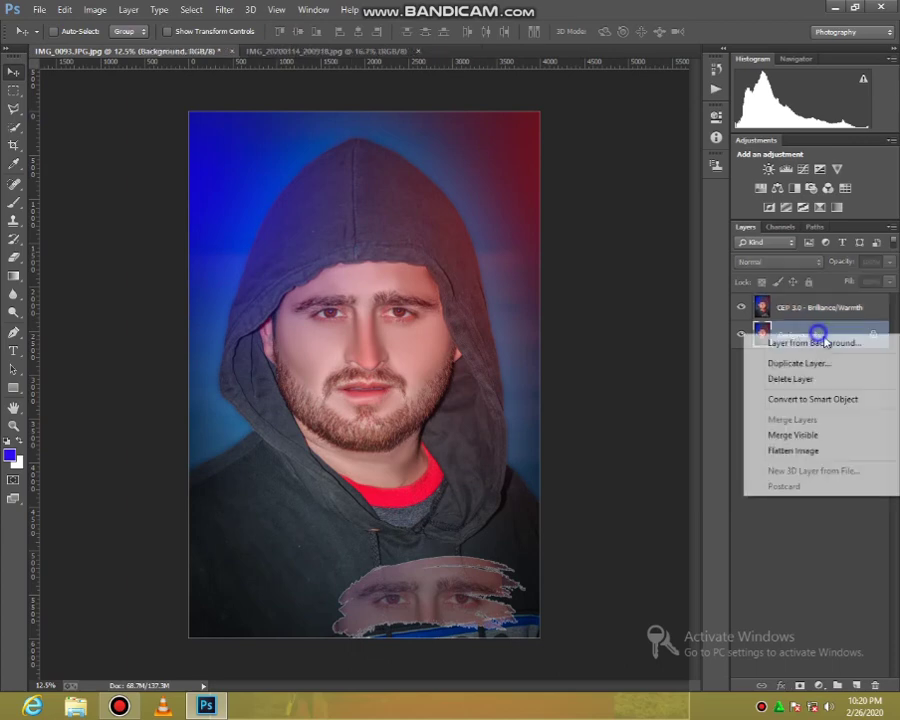
click(811, 436)
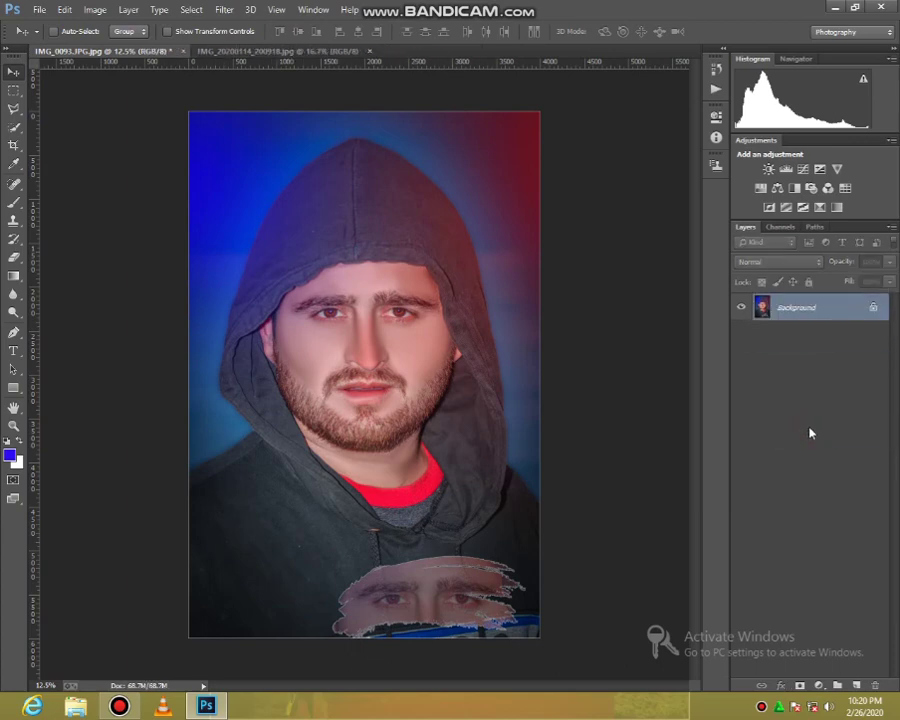
Step: Open the Camera Raw Filter and set Highlights to -24, Shadows to +19, Whites to +19 and Blacks to -17
click(224, 9)
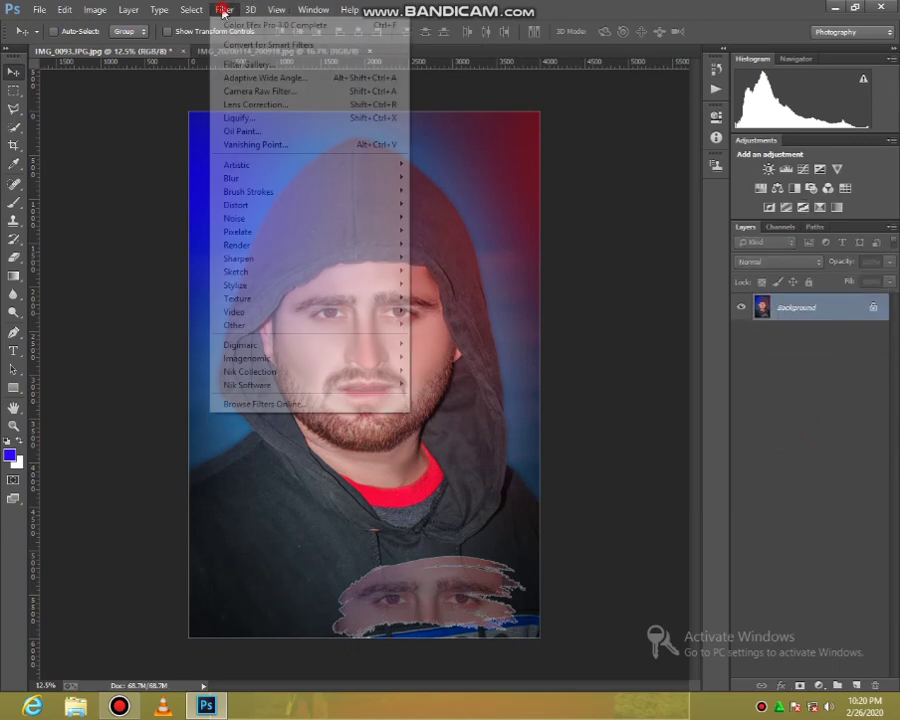
click(285, 93)
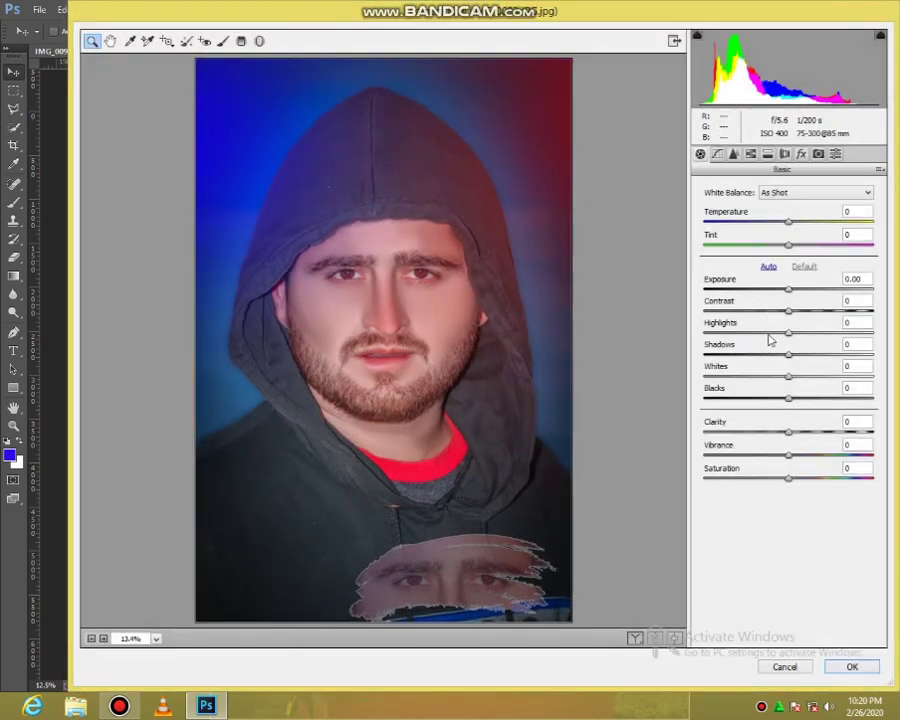
click(768, 332)
click(805, 354)
click(805, 375)
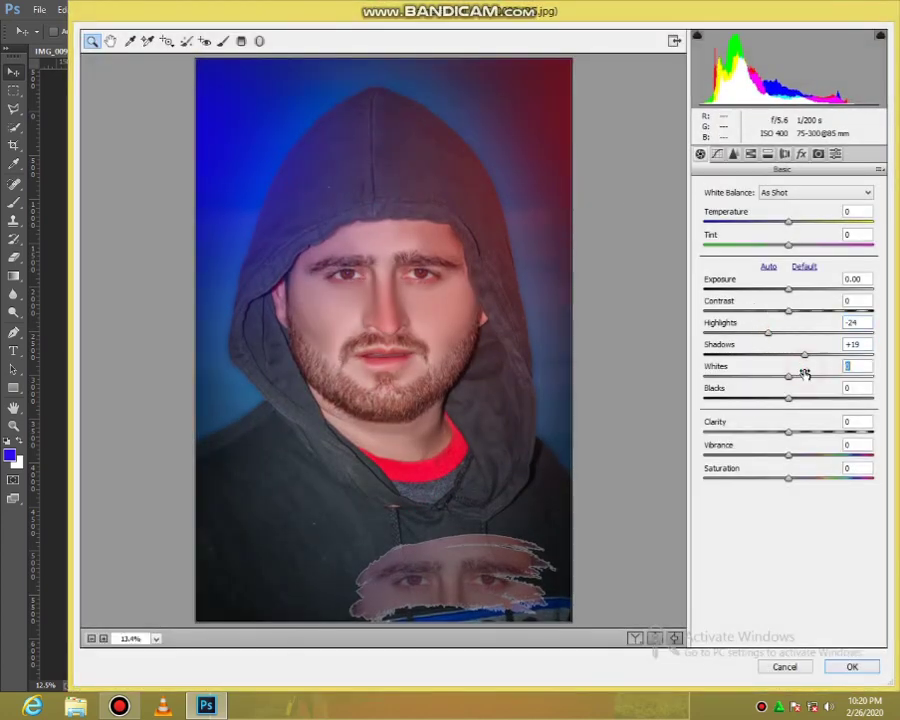
click(805, 375)
click(773, 398)
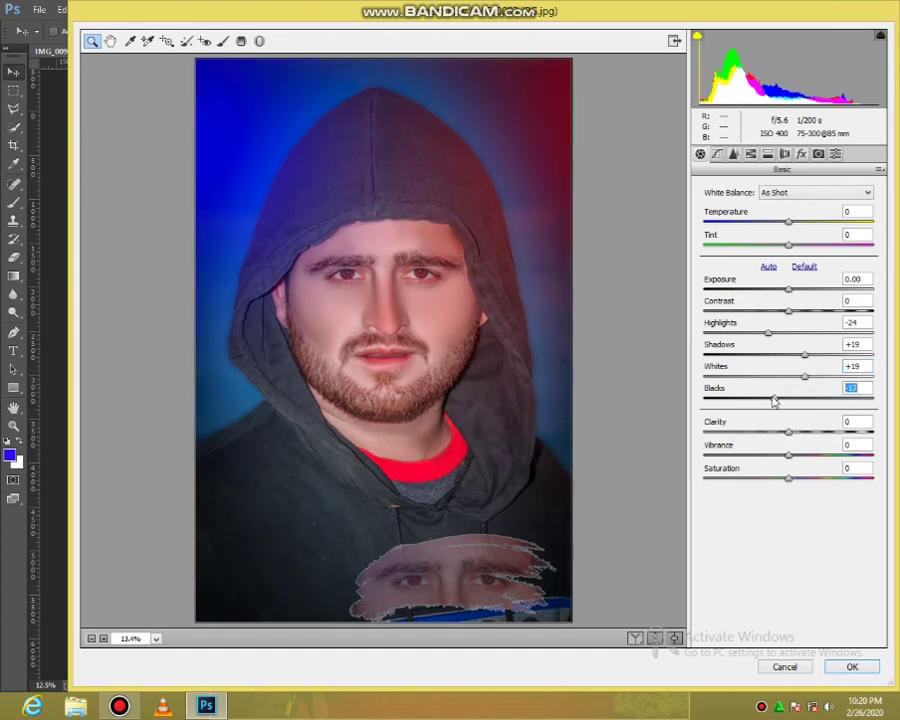
Step: Slightly reduce the HSL saturation of Oranges and apply the Camera Raw adjustments
click(752, 155)
click(739, 208)
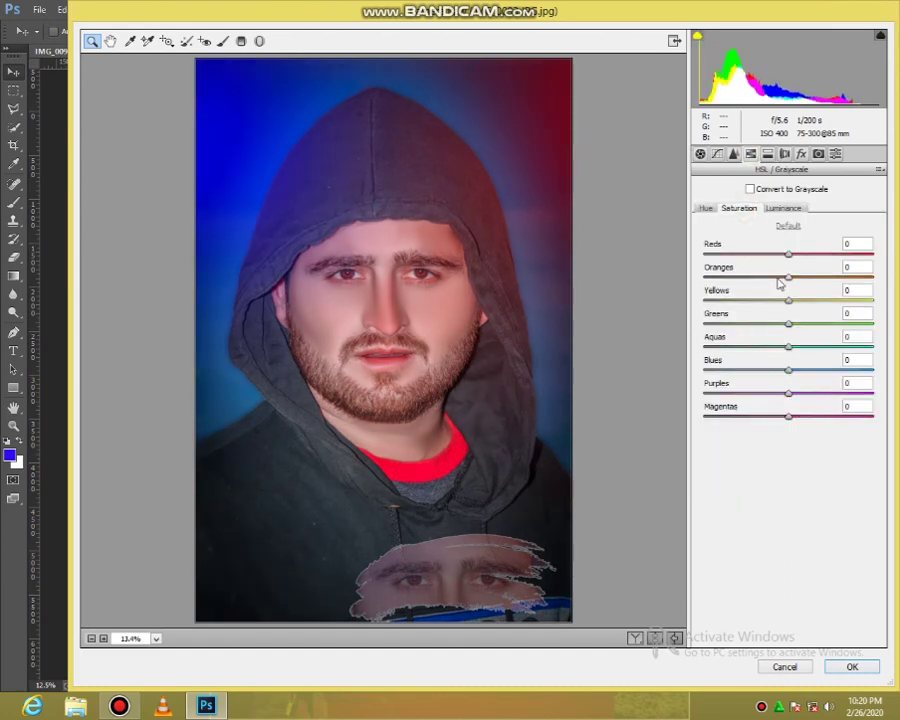
click(777, 277)
click(851, 667)
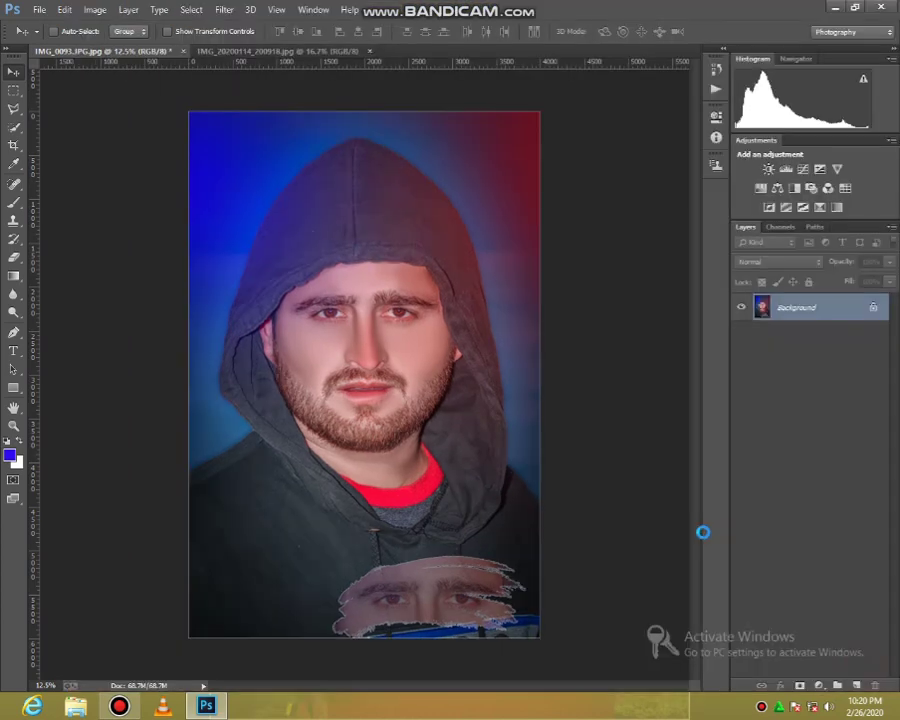
Step: Place the black smoke-frame image bf3c3da1b81dac4241923f5e4f63d5f3 as a linked file and enlarge it to cover the whole photo
click(38, 9)
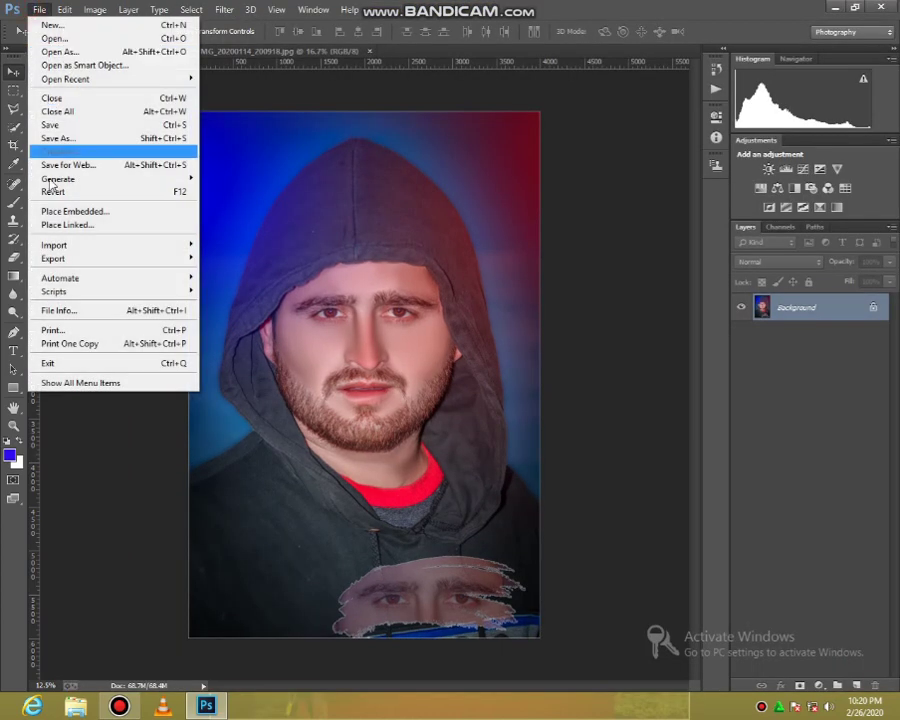
click(80, 225)
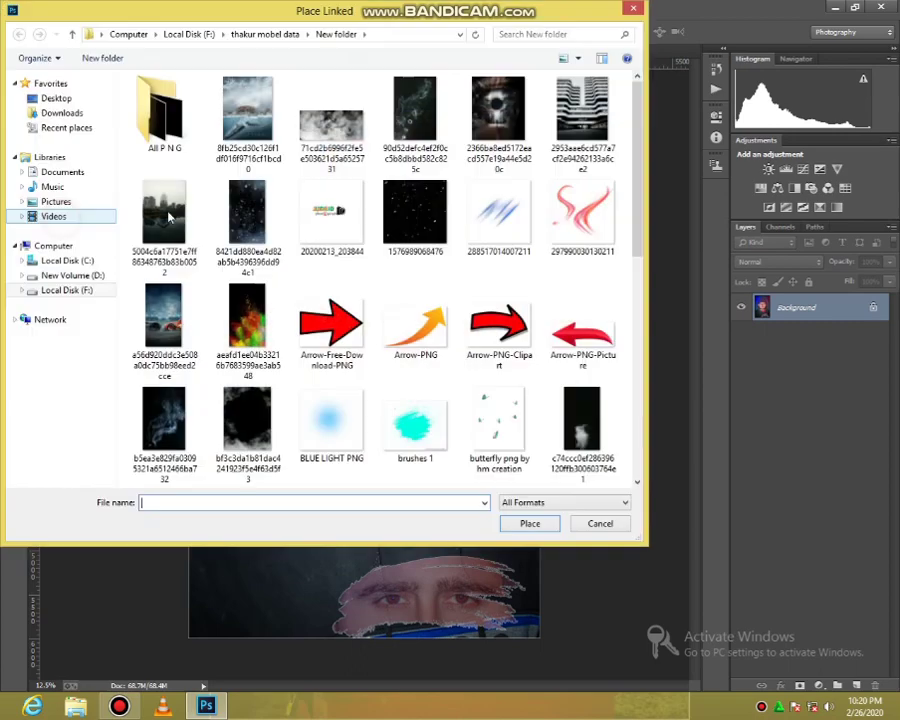
click(260, 420)
click(527, 520)
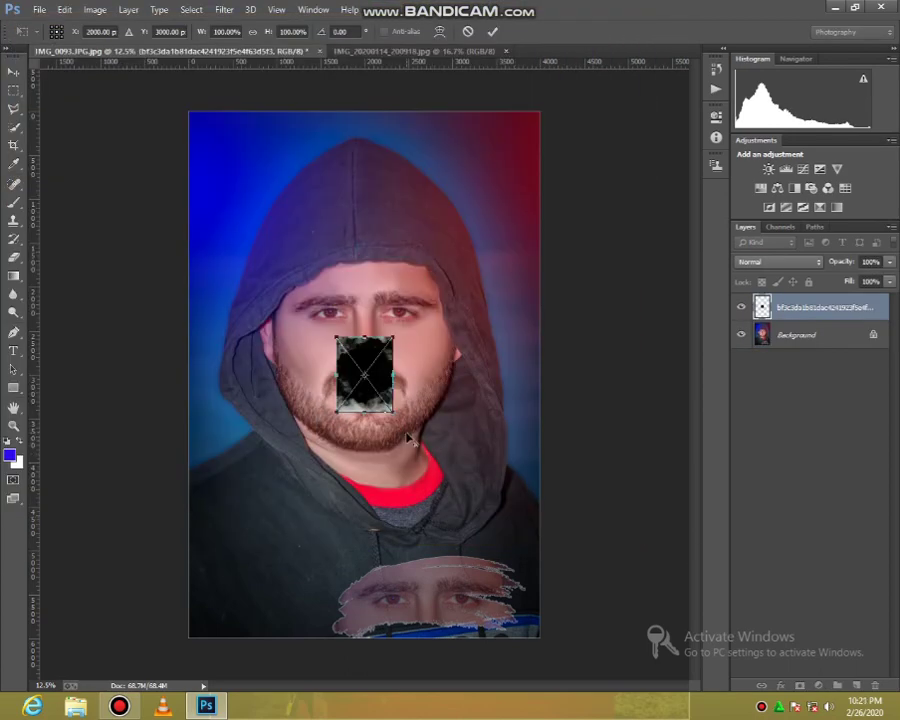
drag(395, 418, 561, 637)
drag(454, 482, 455, 482)
click(492, 31)
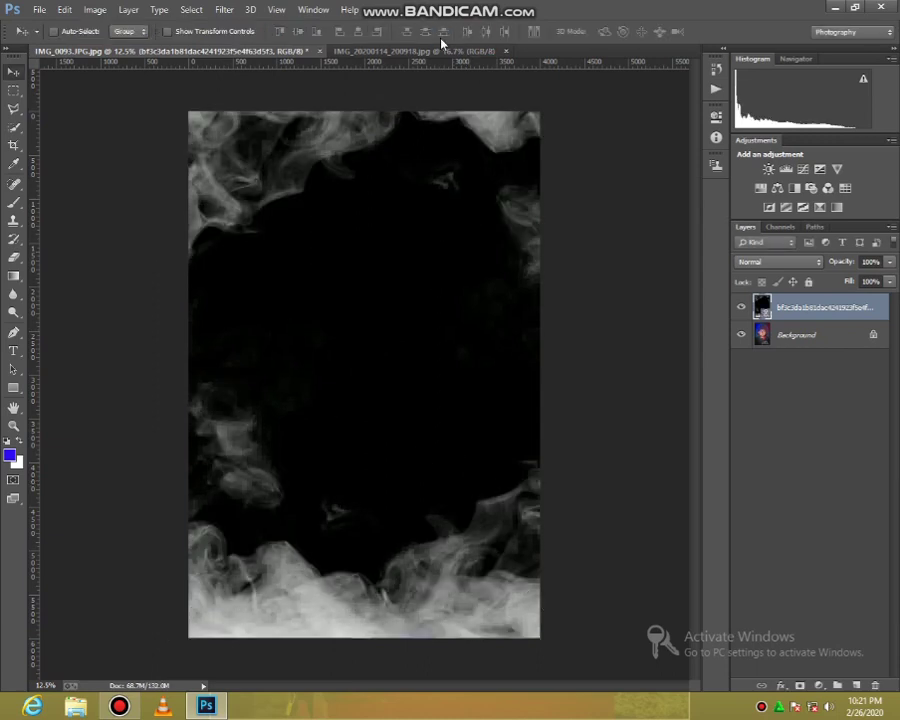
Step: Tint the smoke layer blue using the Camera Raw Filter with a strongly cooler temperature and split-toning highlights at hue 108, saturation 14
click(222, 10)
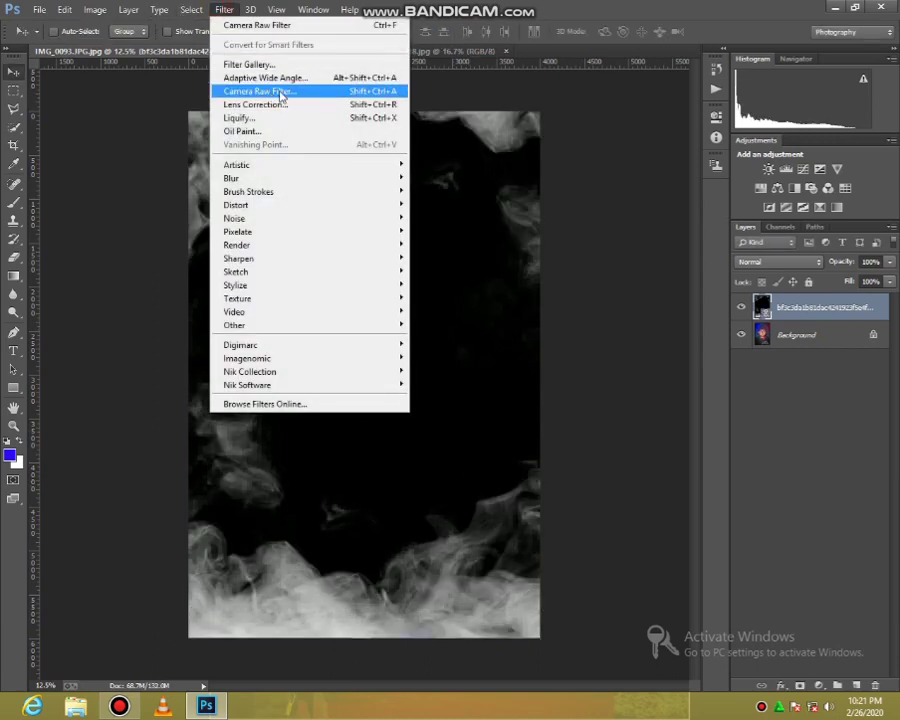
click(280, 91)
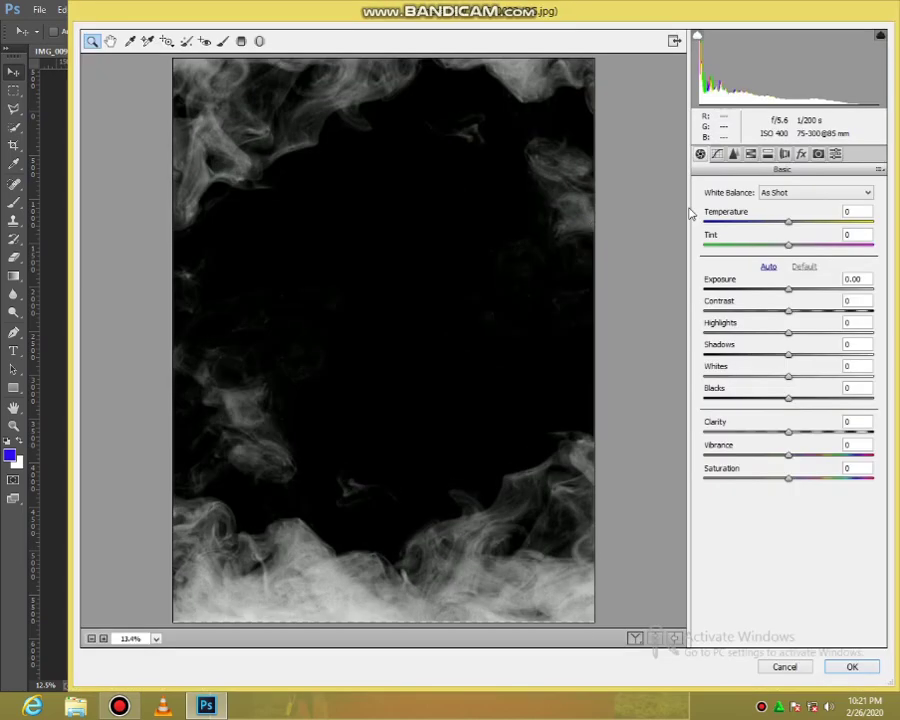
drag(747, 223, 733, 243)
click(767, 153)
click(756, 209)
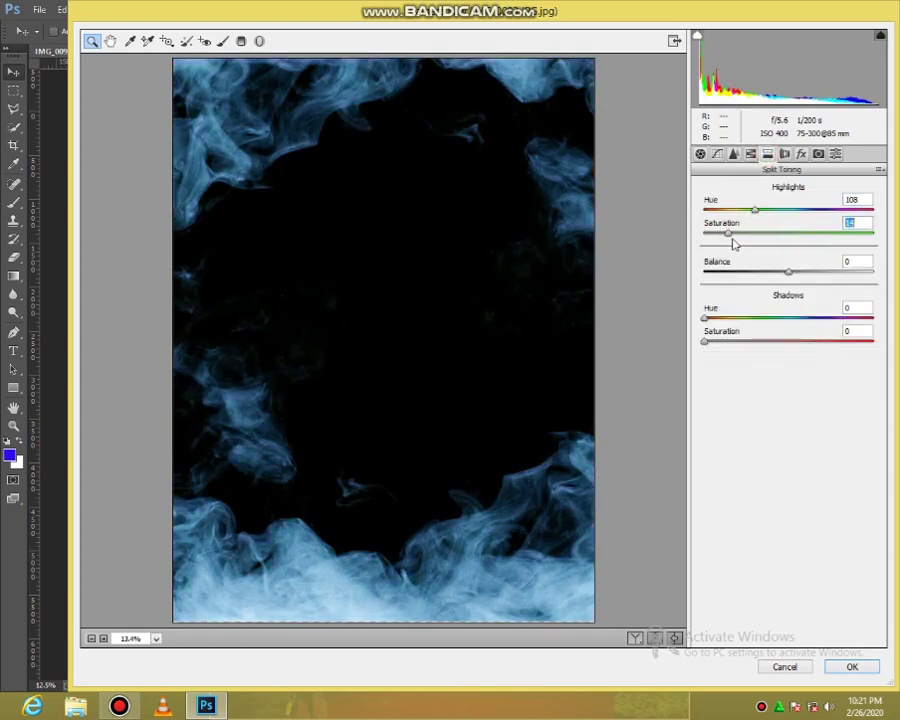
click(864, 669)
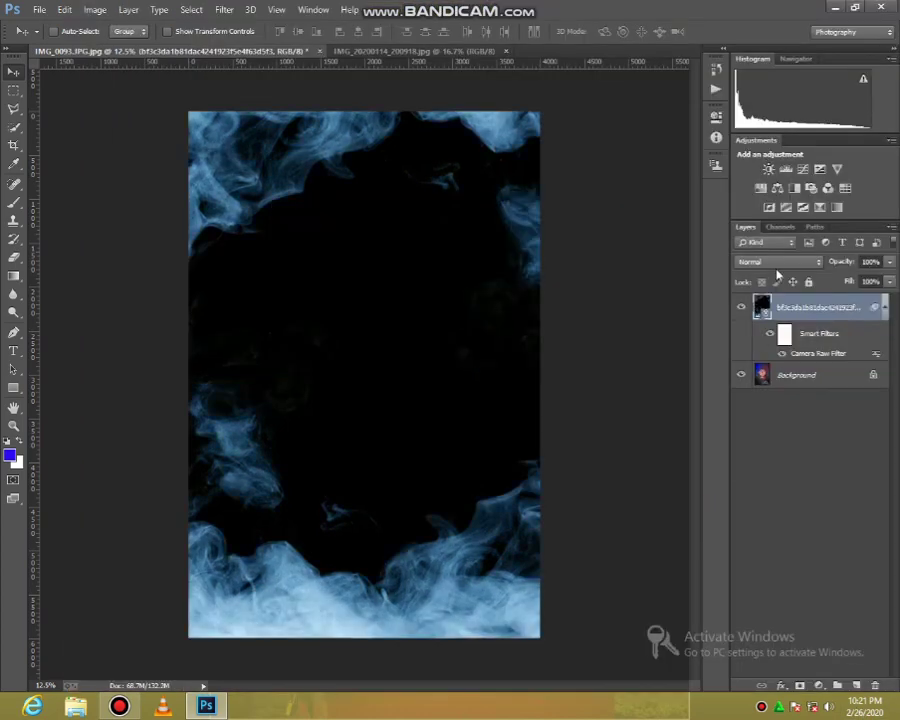
Step: Set the smoke layer's blend mode to Screen so it overlays the portrait
click(778, 262)
click(784, 390)
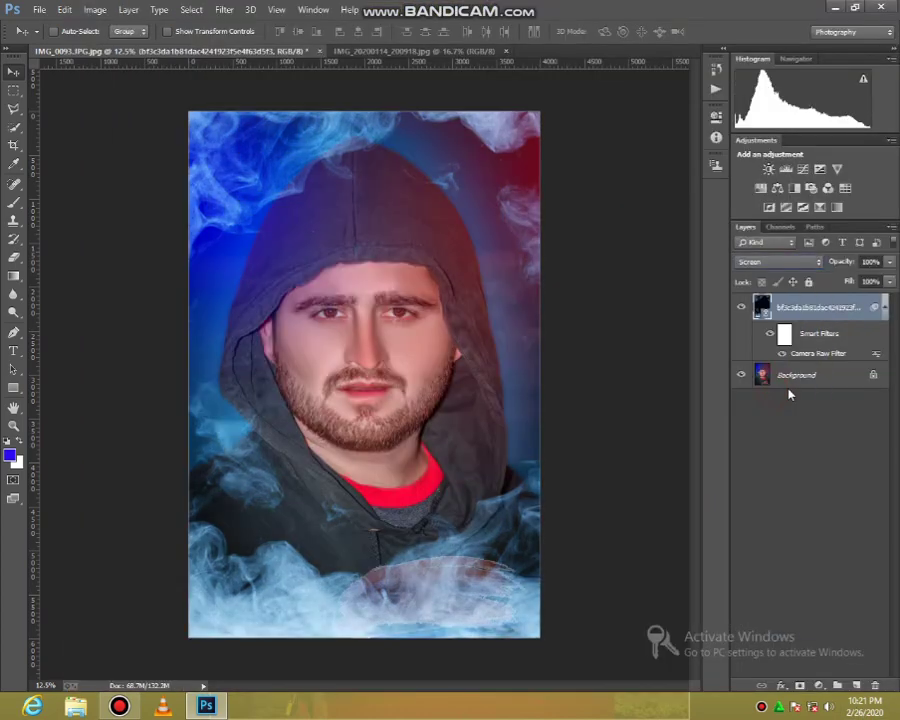
drag(390, 303, 386, 309)
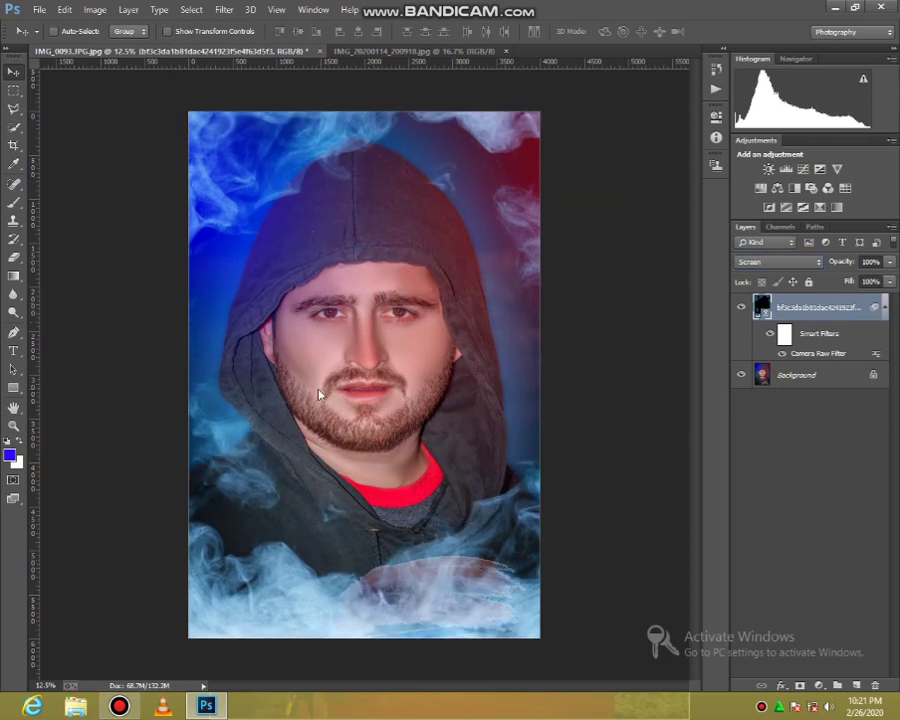
Step: Scale the smoke layer up to about 747% and shift it slightly up and to the left
key(ctrl+t)
click(484, 267)
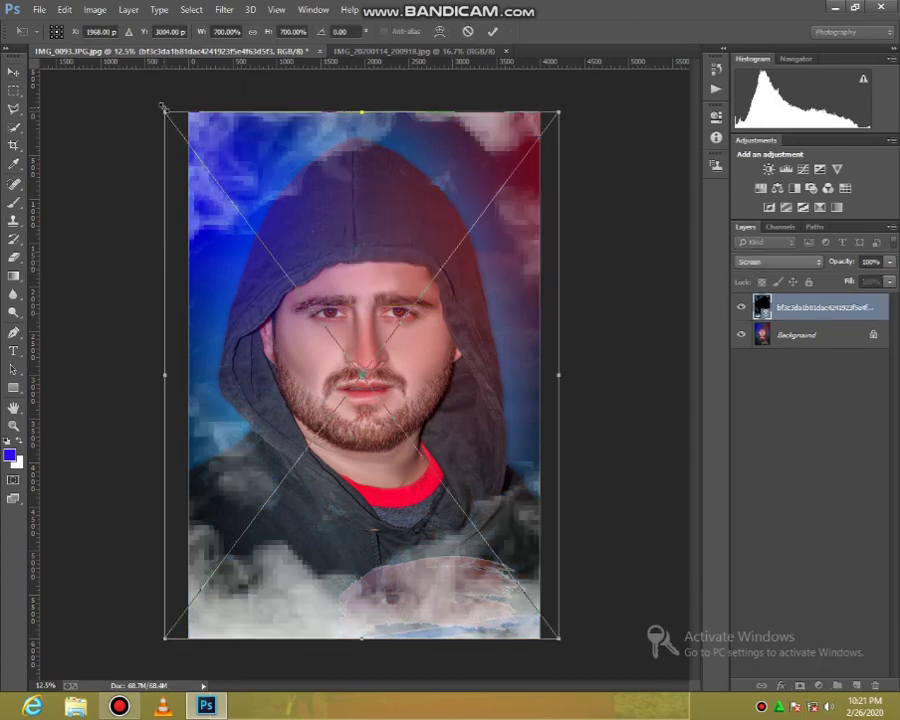
drag(164, 113, 151, 94)
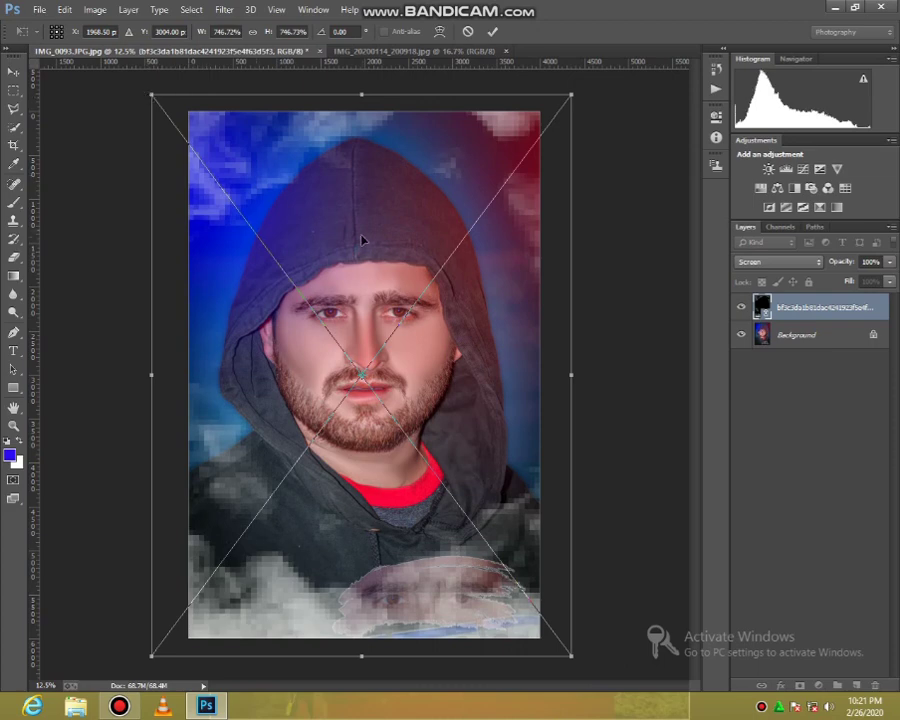
mouse_move(363, 237)
mouse_down()
mouse_move(363, 258)
mouse_move(361, 236)
mouse_up()
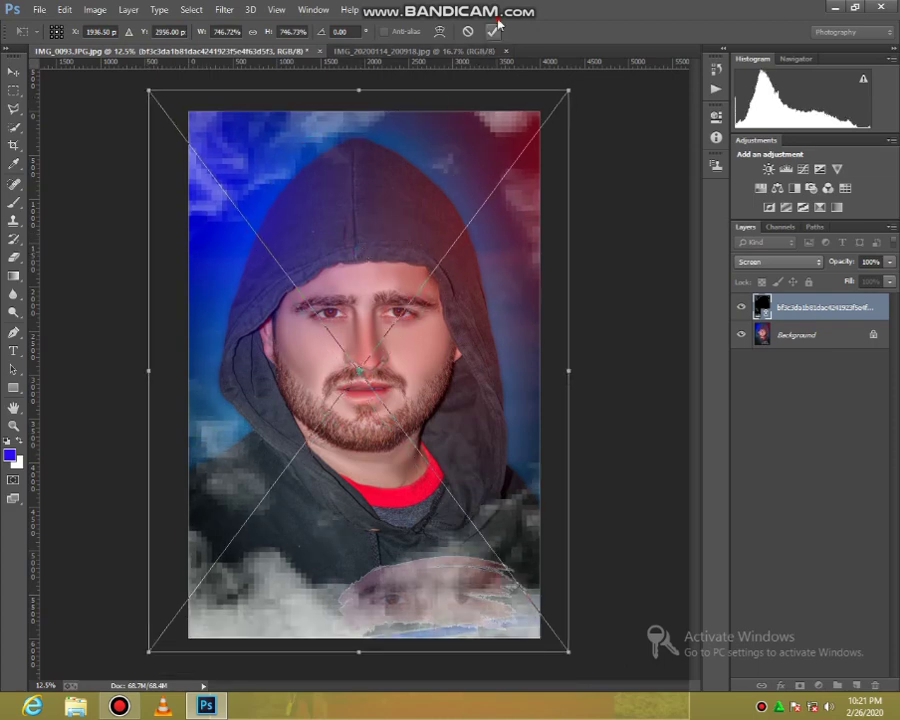
click(494, 34)
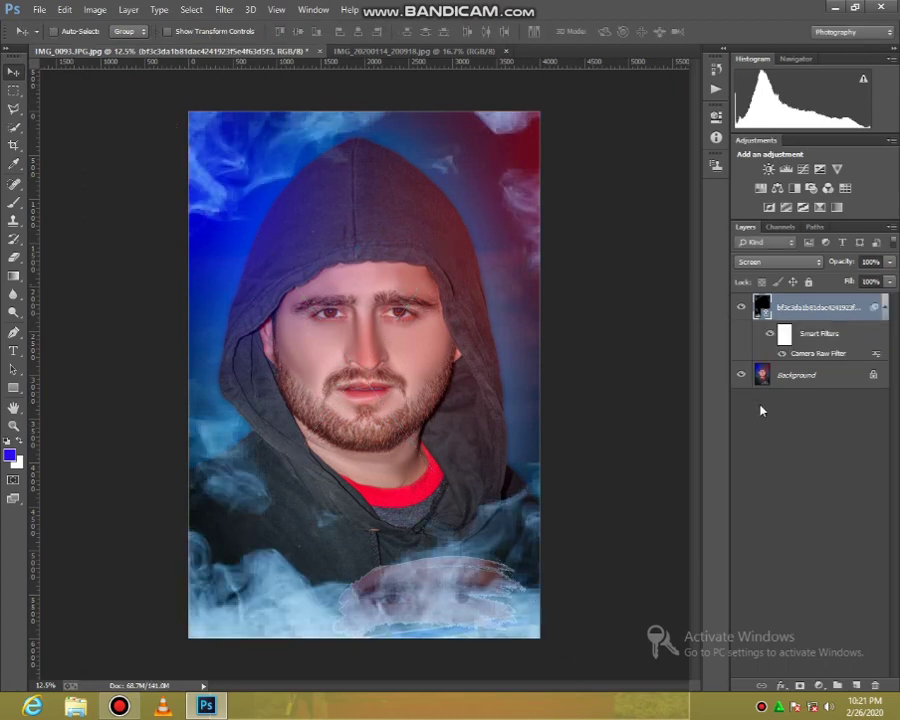
Step: Try erasing the leftover face patch near the photo's lower edge on the Background with a soft 332 px eraser, and undo the stroke
right_click(800, 380)
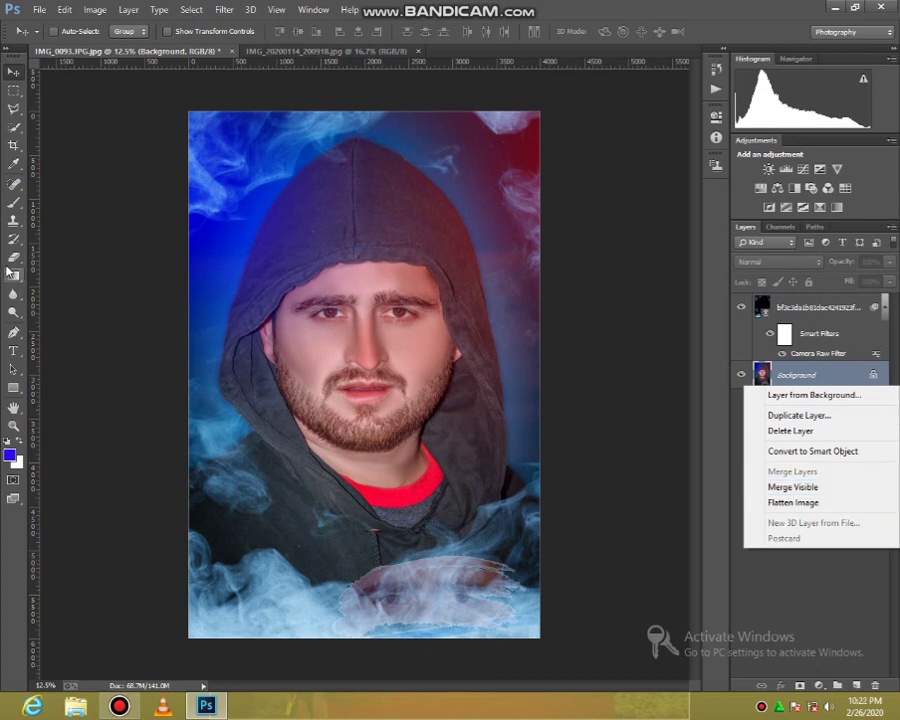
click(357, 513)
click(13, 257)
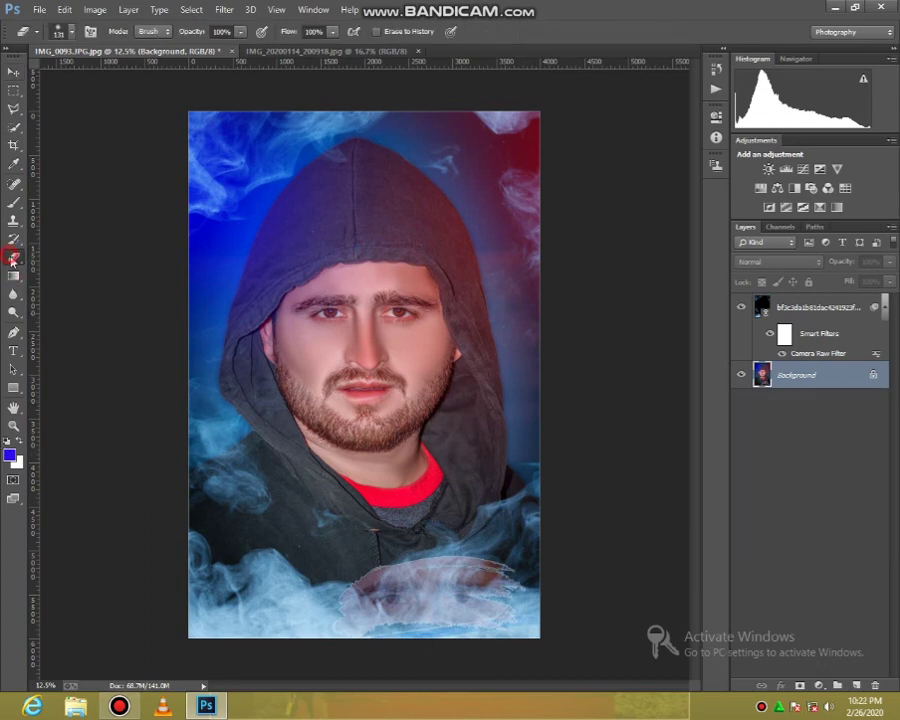
right_click(395, 578)
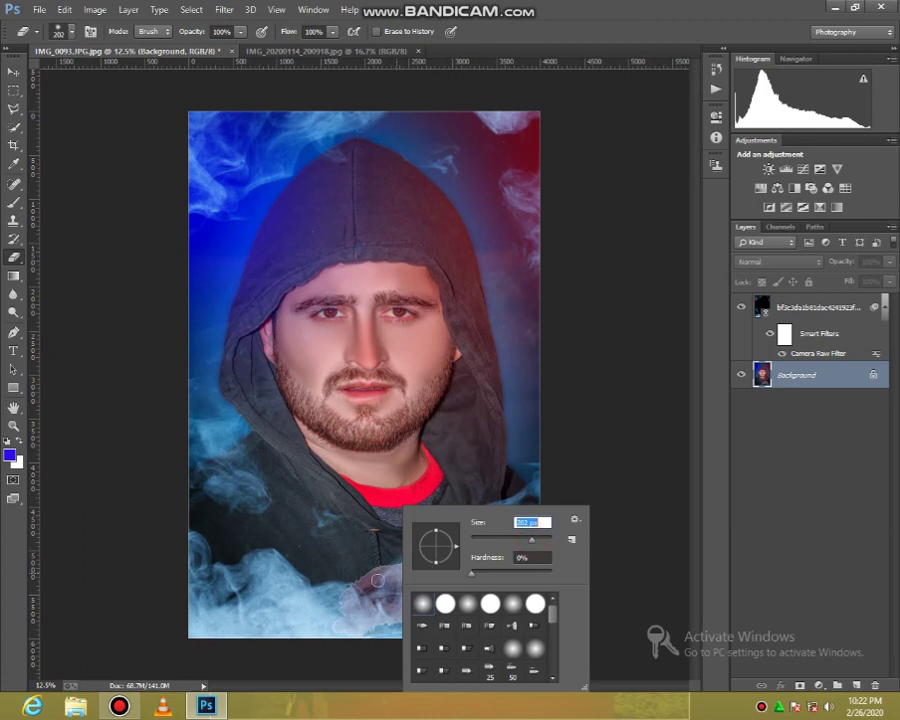
drag(369, 585, 370, 604)
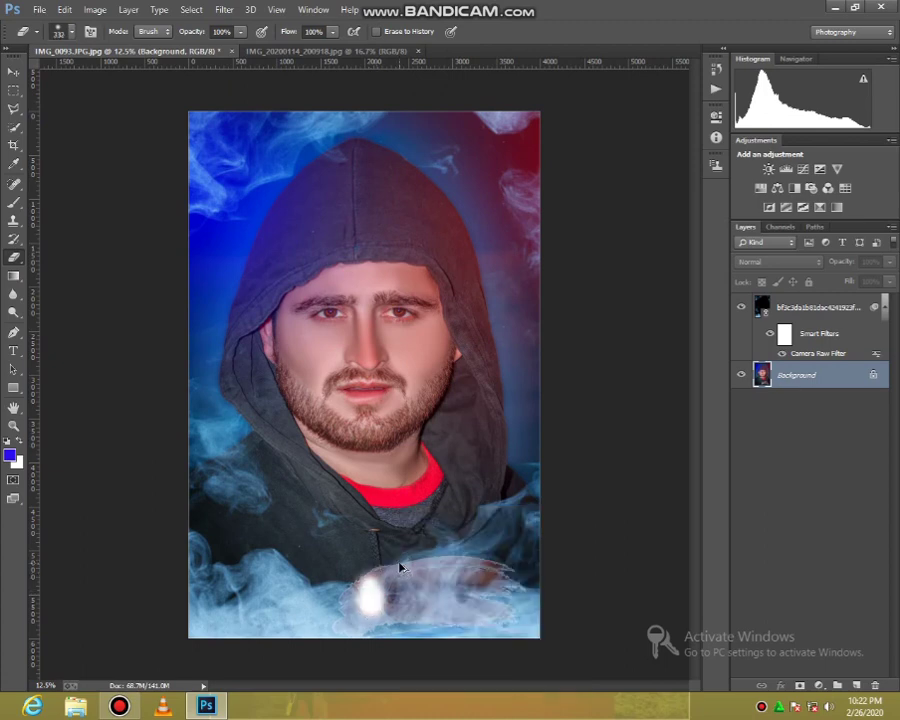
key(ctrl+z)
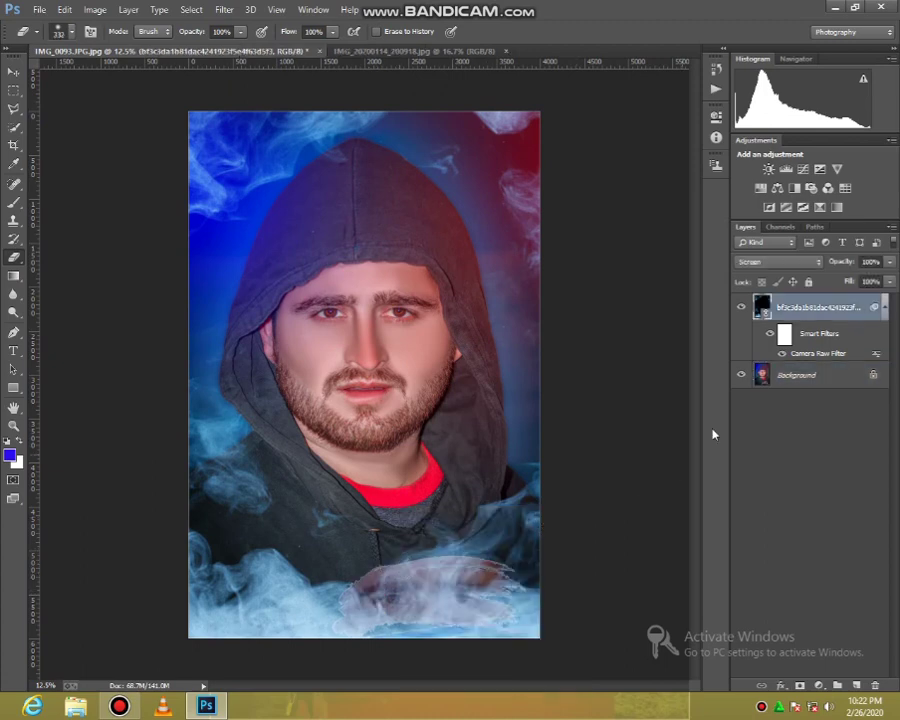
Step: Try erasing directly on the linked smoke layer with the 332 px eraser, and select its filter mask
click(425, 597)
click(527, 271)
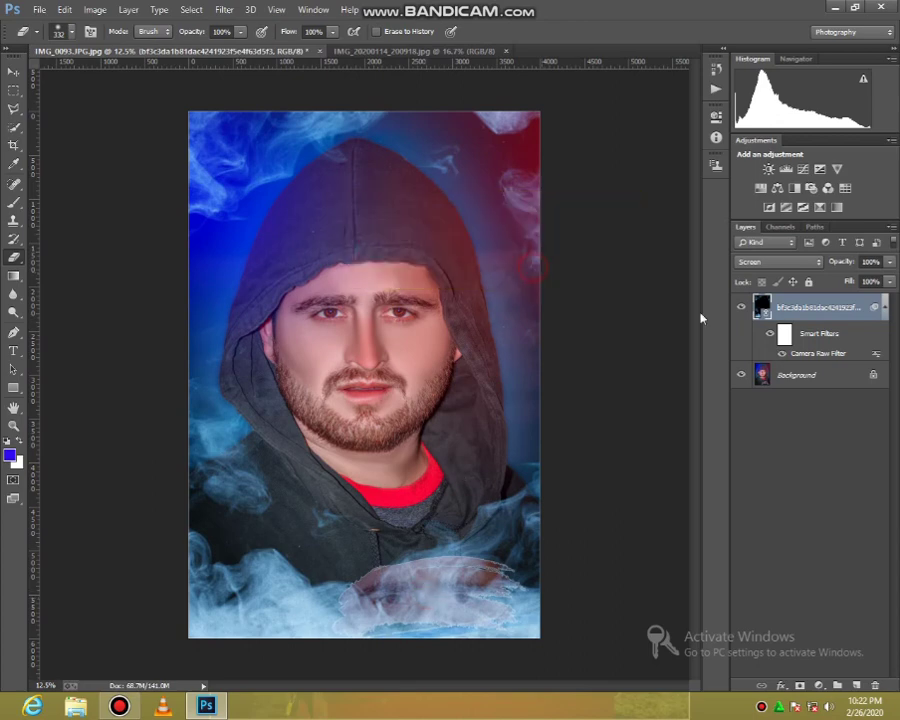
click(786, 336)
click(795, 376)
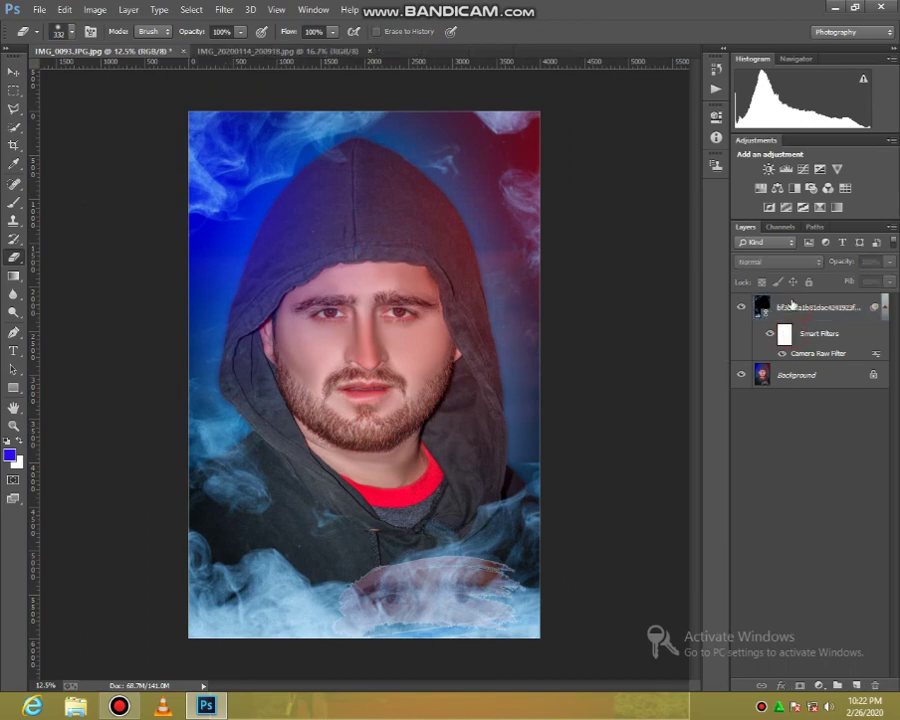
Step: Merge the smoke layer and the Background using Merge Visible
click(795, 310)
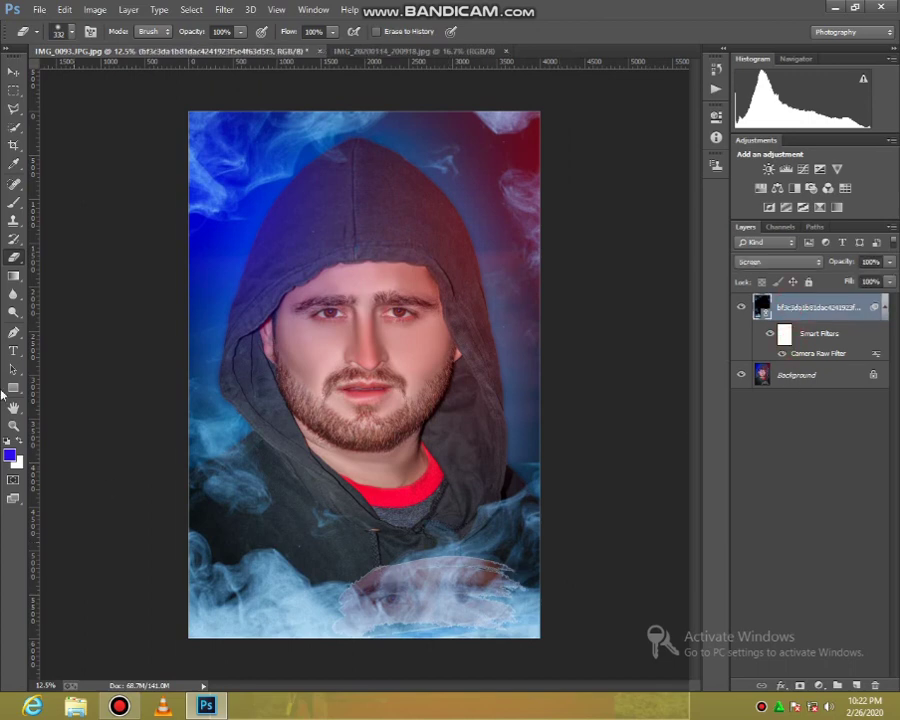
right_click(756, 374)
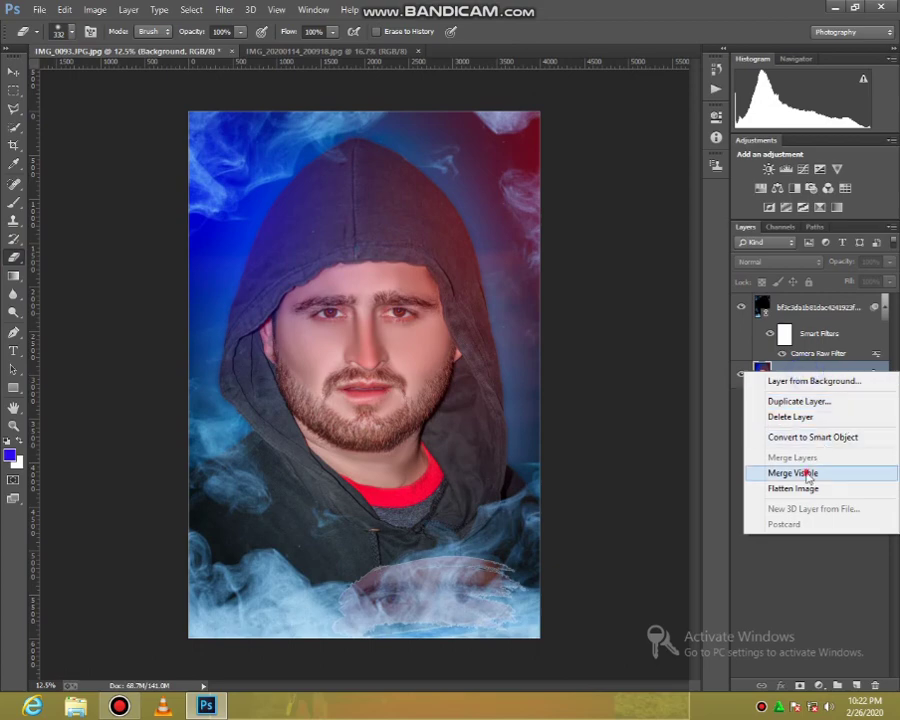
key(Escape)
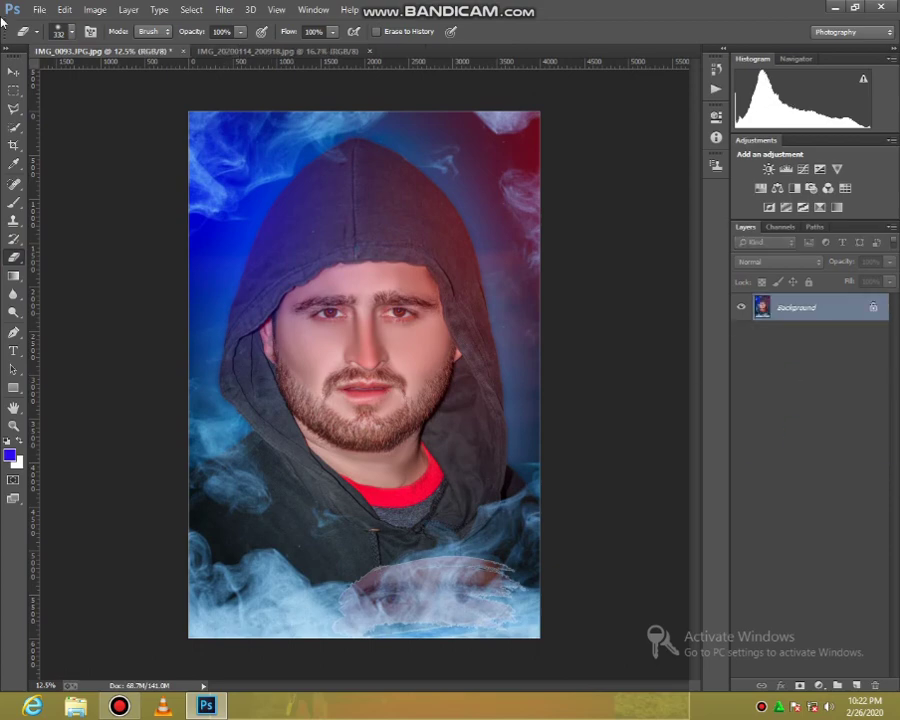
Step: Place the orange glow image IMG-20180626-WA0143 from the All P N G folder as a linked file
click(39, 9)
click(72, 224)
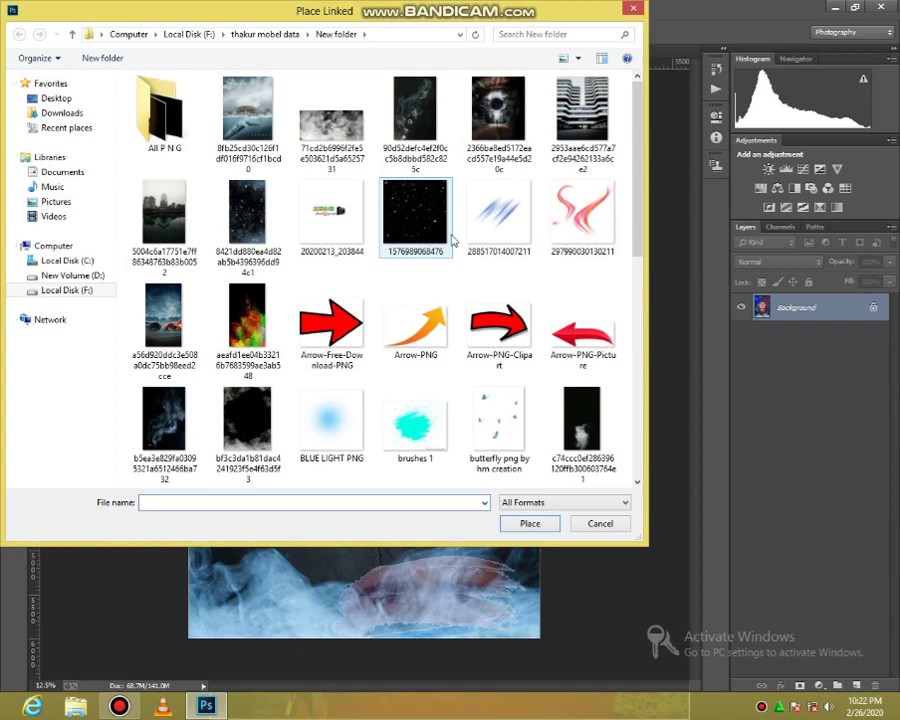
double_click(165, 110)
scroll(500, 300, down, 10)
scroll(425, 320, down, 15)
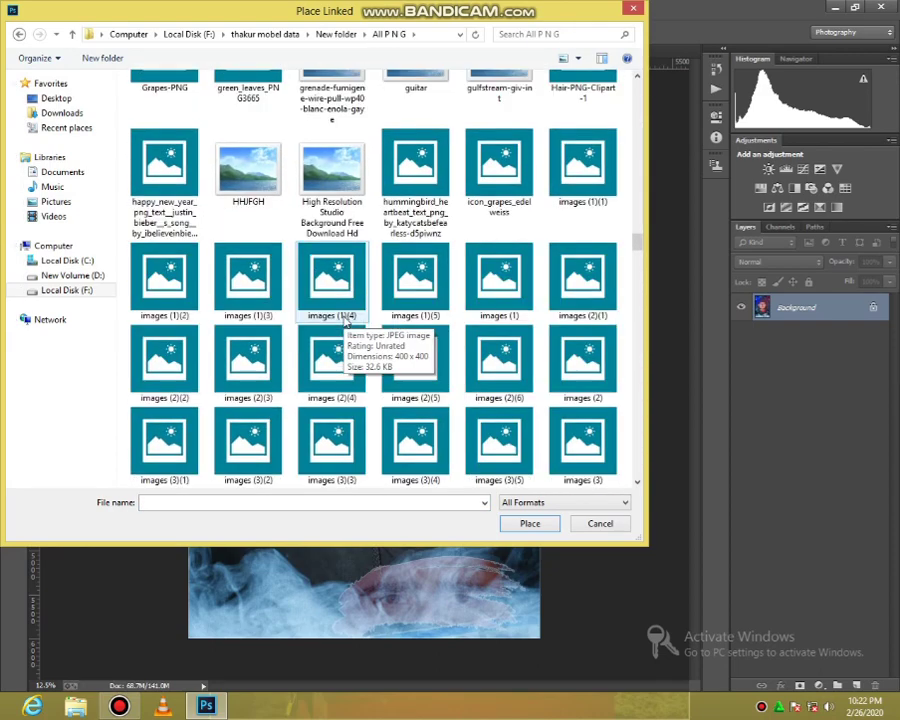
scroll(393, 320, up, 5)
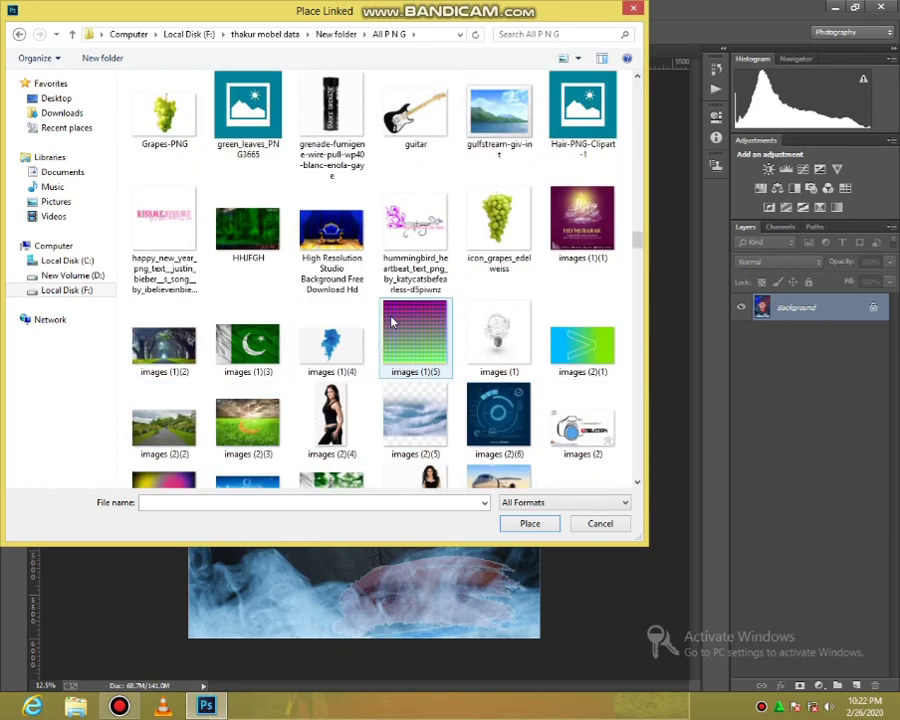
scroll(393, 320, down, 8)
scroll(393, 320, up, 15)
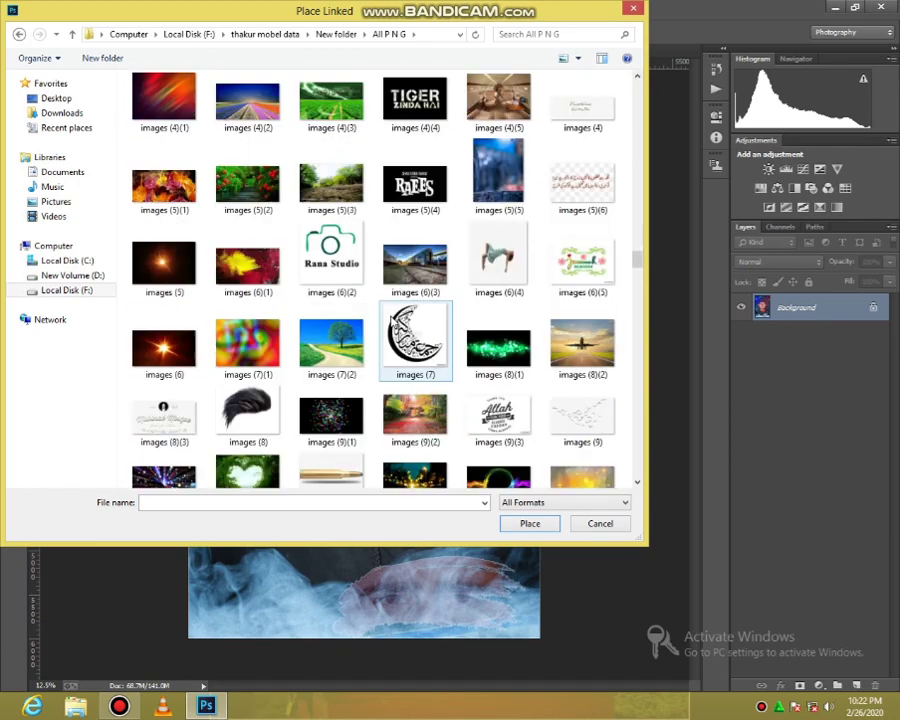
scroll(393, 320, up, 12)
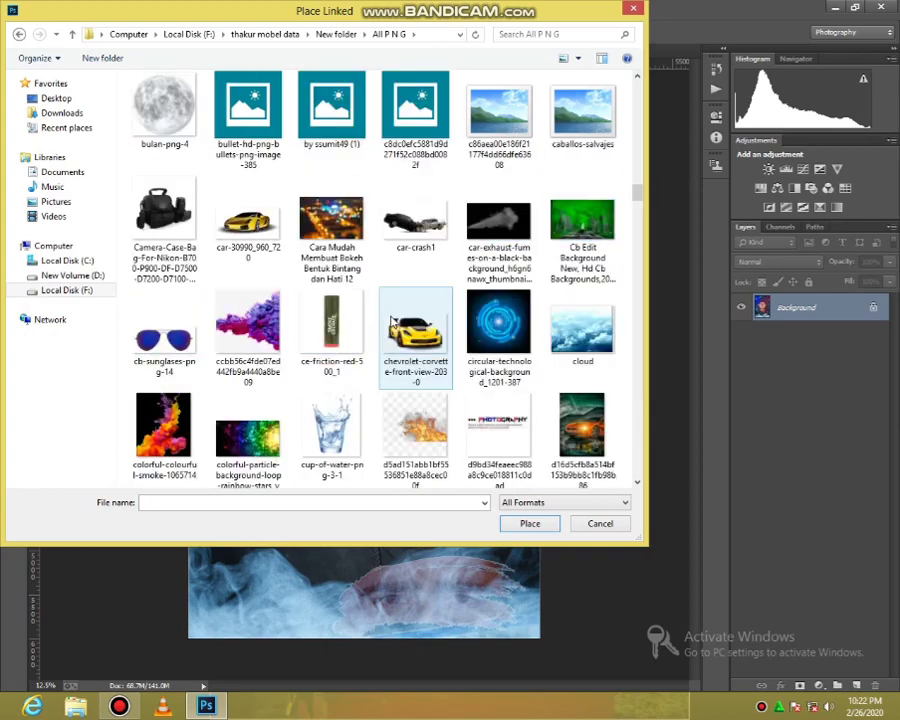
scroll(393, 320, down, 6)
scroll(393, 320, down, 20)
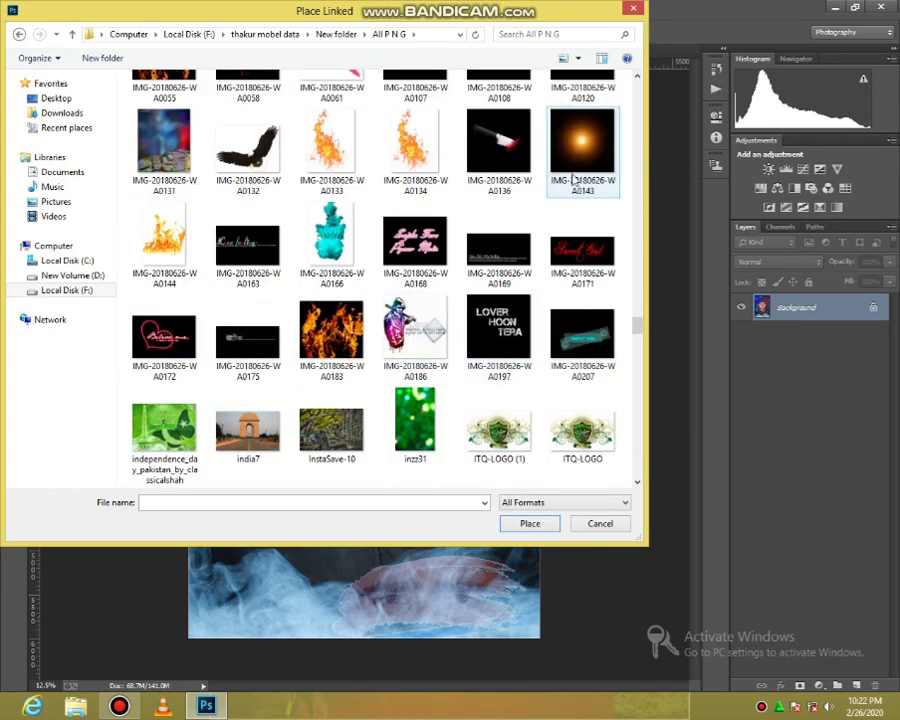
click(578, 160)
click(532, 524)
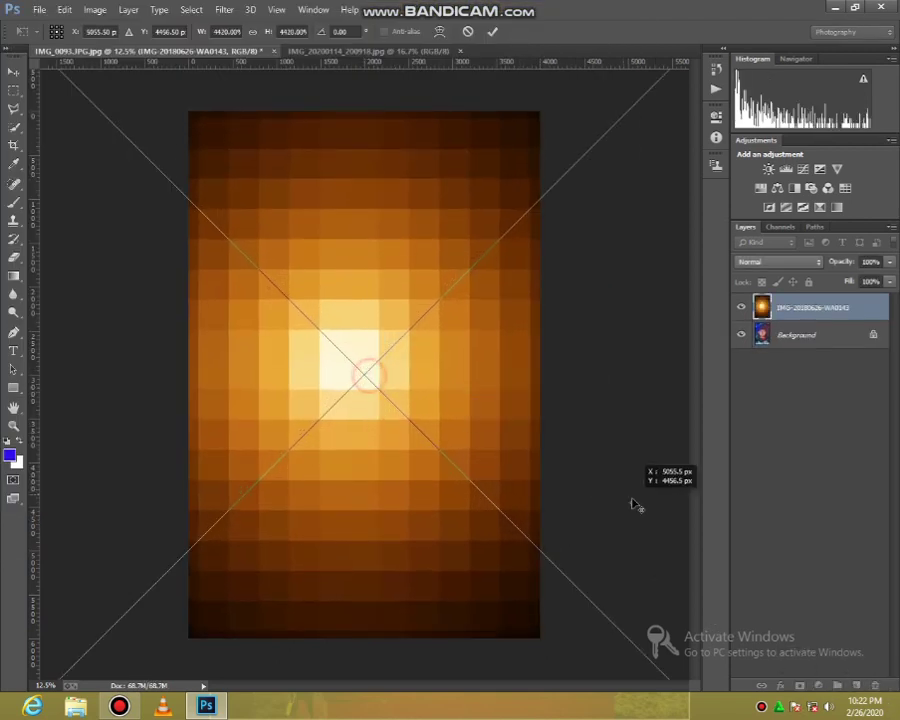
Step: Move the orange glow so its centre lies beyond the photo's right edge, and set its blend mode to Screen
drag(389, 382, 627, 261)
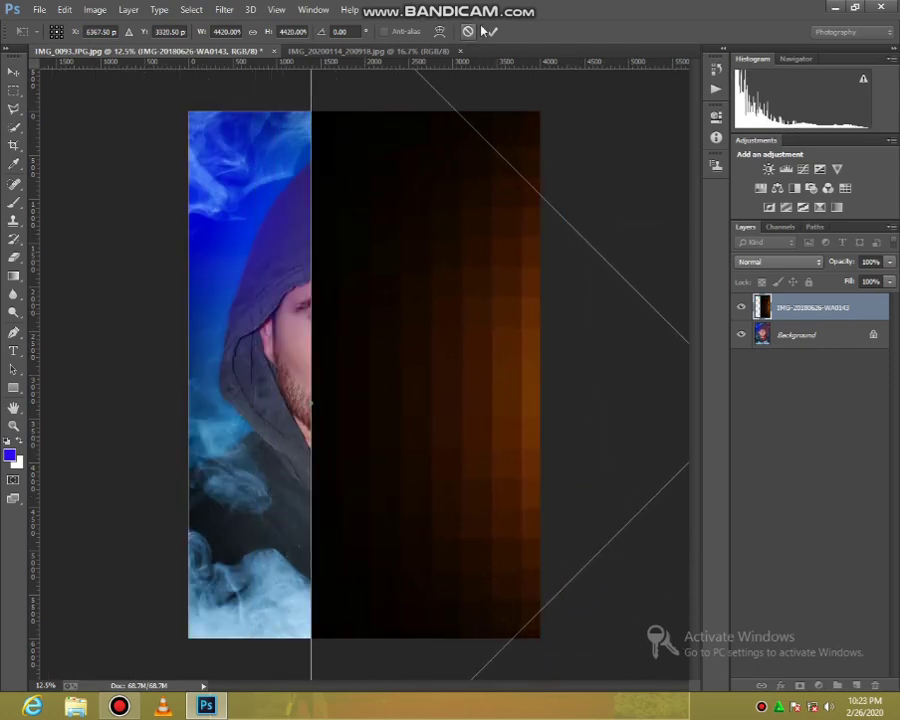
click(760, 262)
click(765, 378)
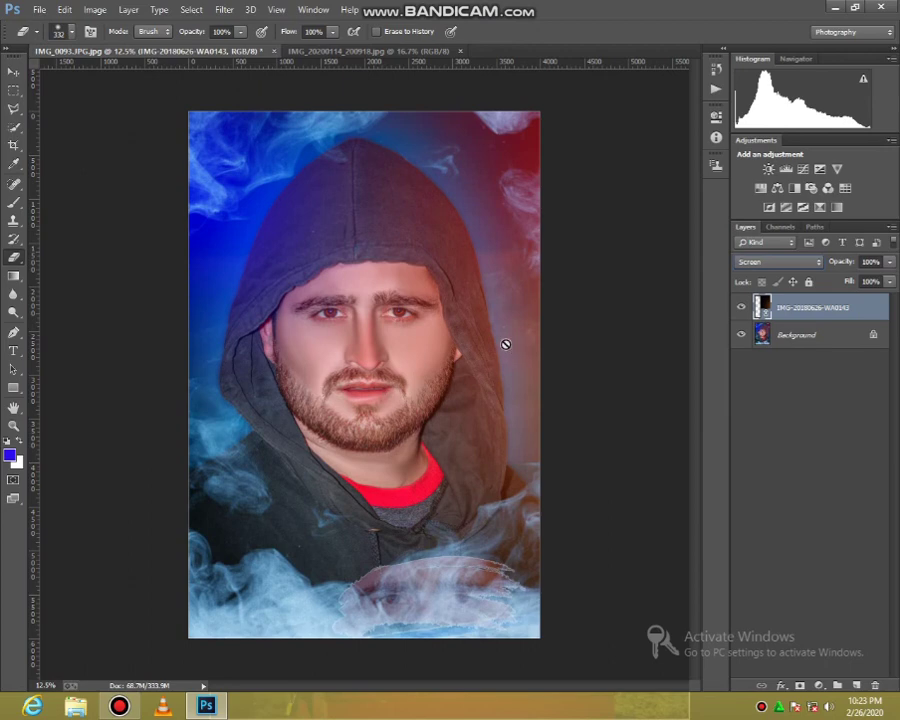
Step: Duplicate the orange glow layer and move the copy so it lights the photo's left edge
key(ctrl+j)
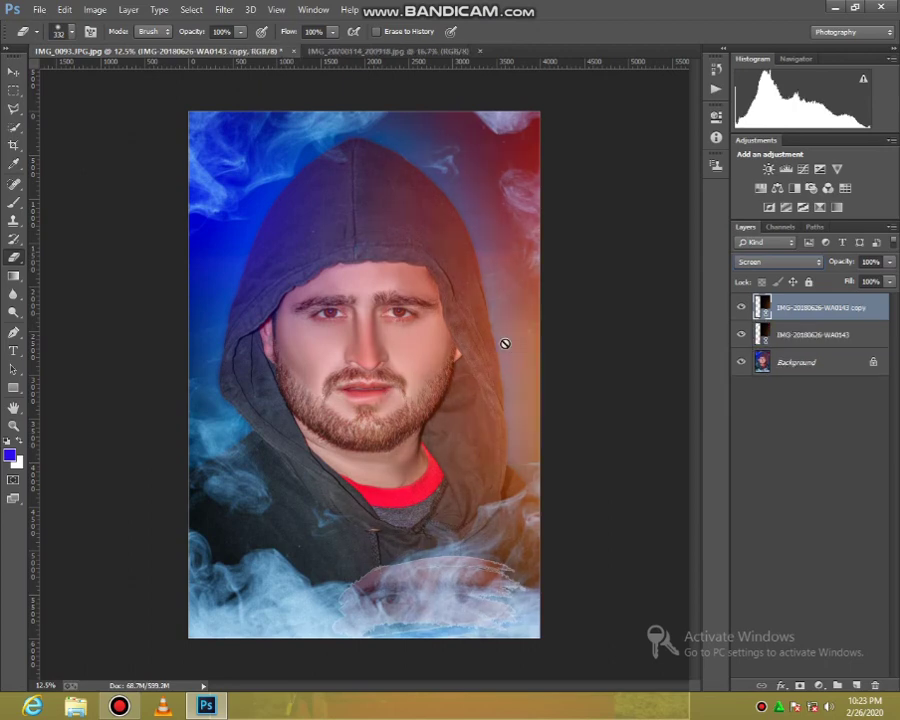
click(12, 70)
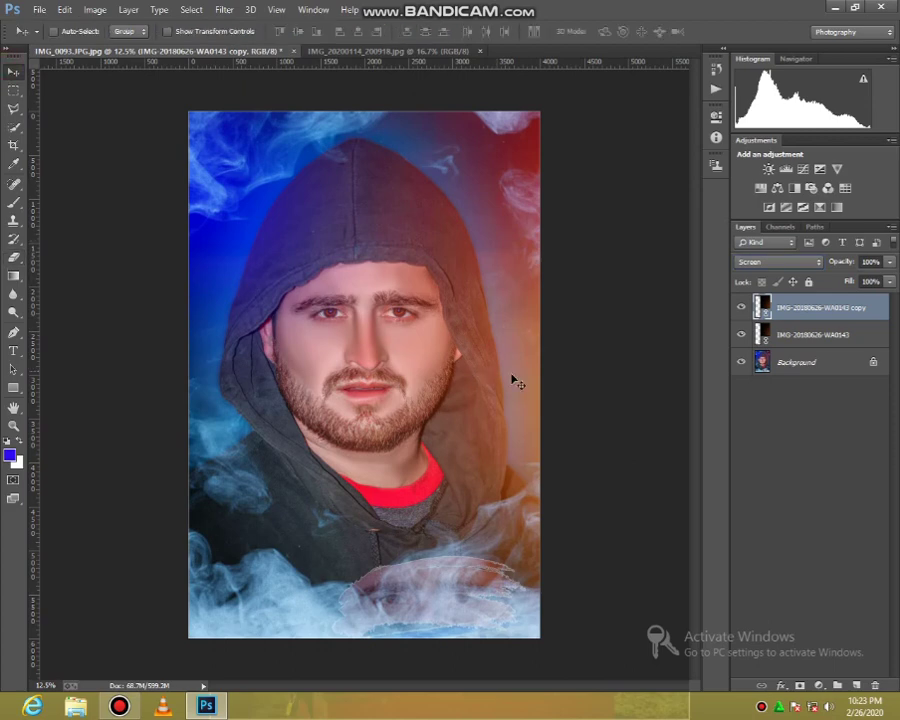
drag(512, 381, 174, 288)
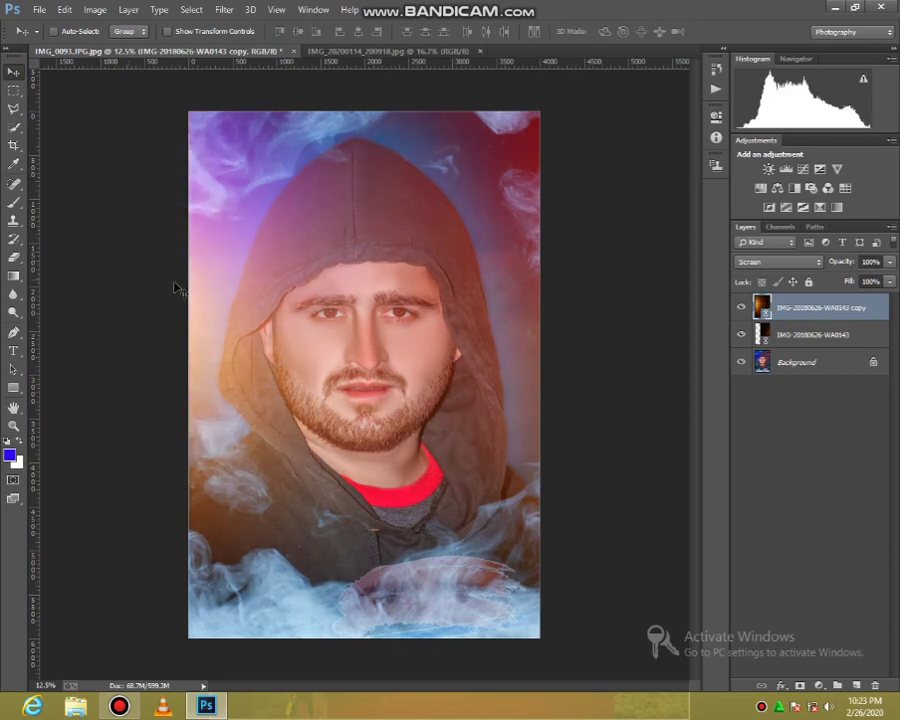
Step: Merge the two orange glow layers into one and set the merged layer's blend mode to Screen
ctrl+click(810, 338)
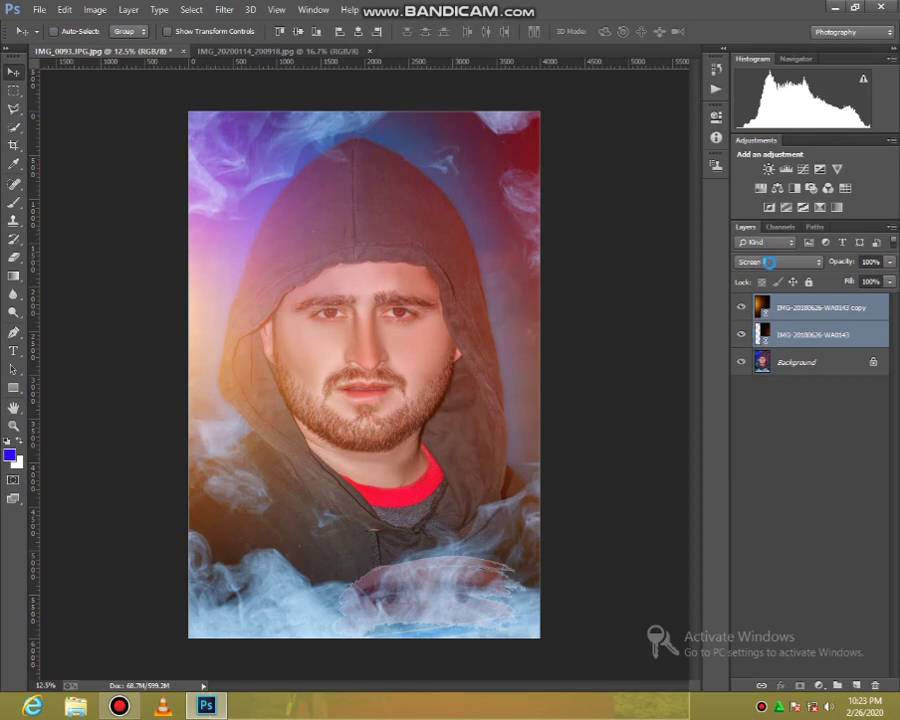
key(ctrl+e)
click(768, 262)
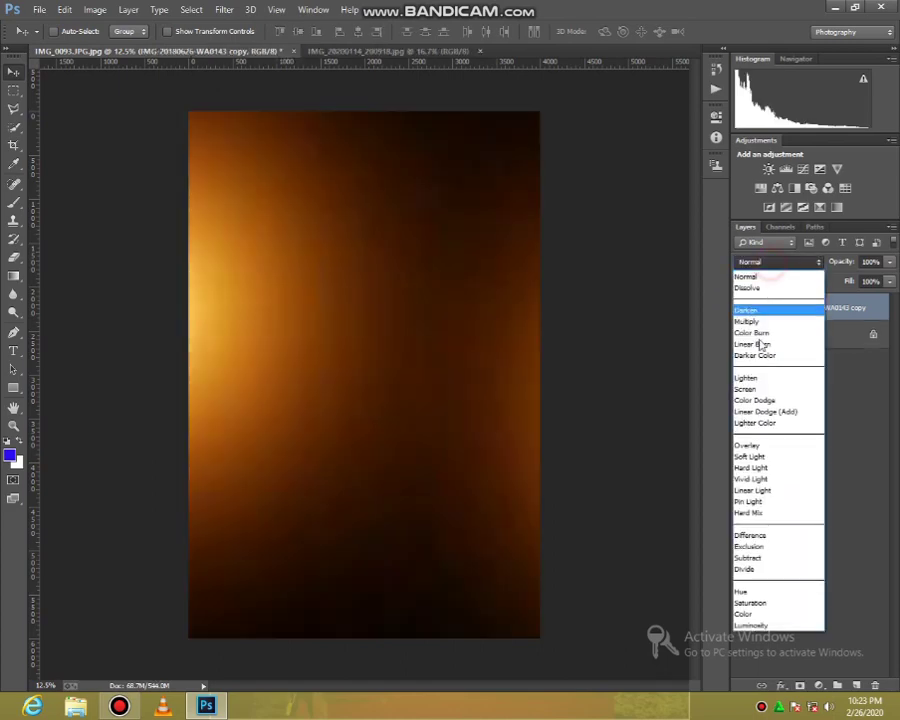
click(757, 390)
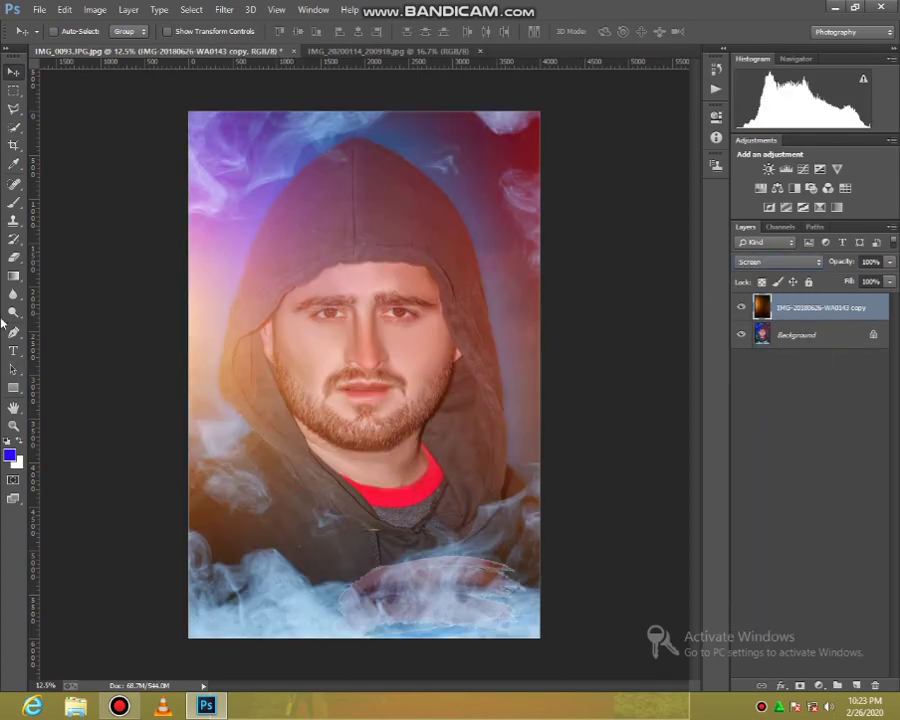
Step: Try to erase the orange glow over the face with a very large soft eraser, from 2237 px down to 2000 px
click(13, 257)
right_click(409, 356)
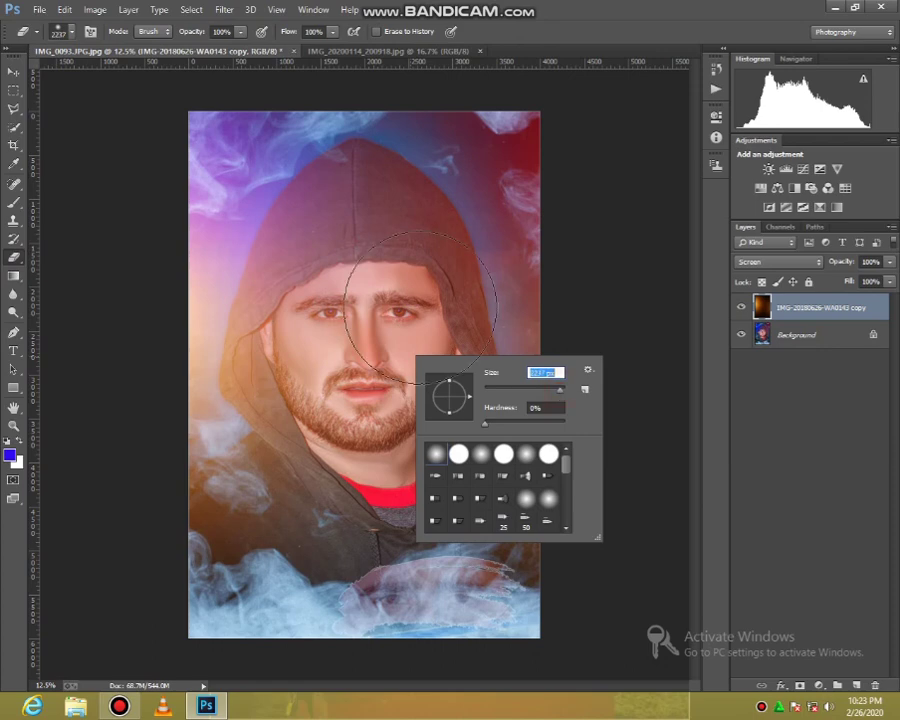
click(358, 311)
click(464, 261)
click(388, 327)
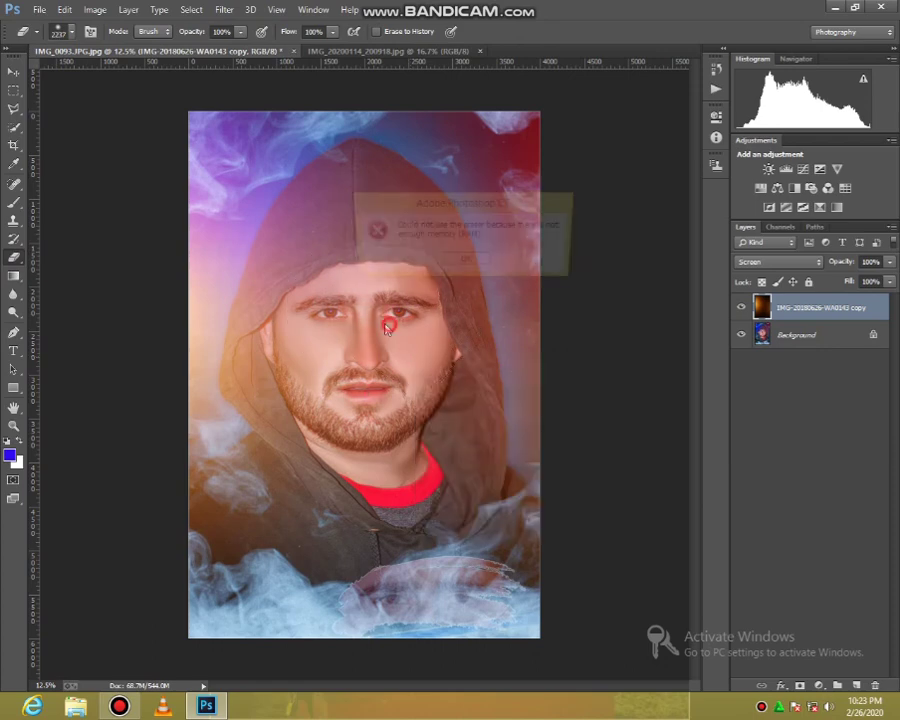
click(470, 262)
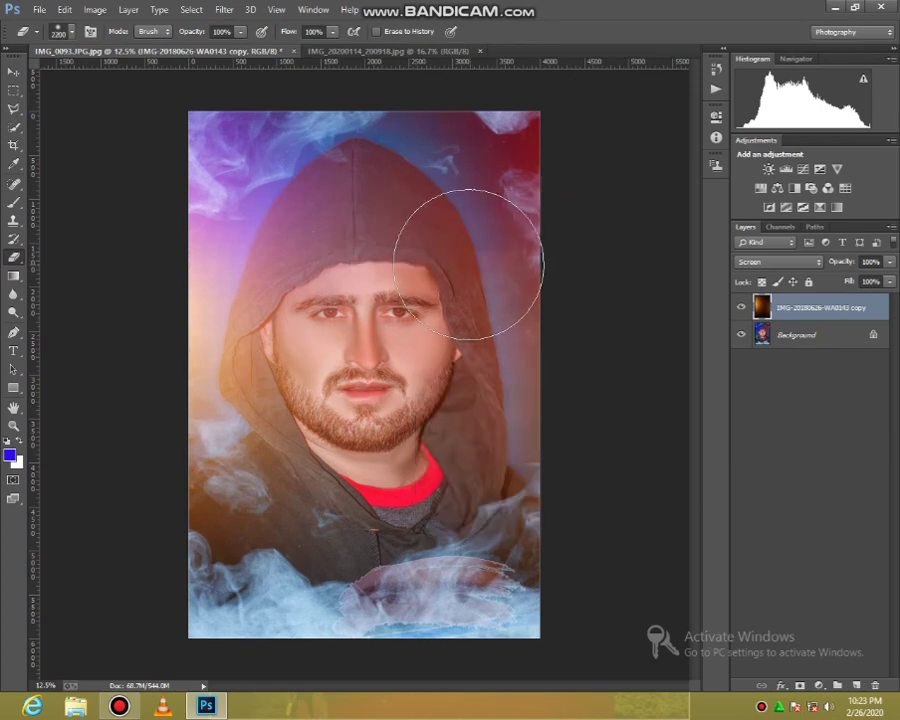
click(330, 320)
click(453, 261)
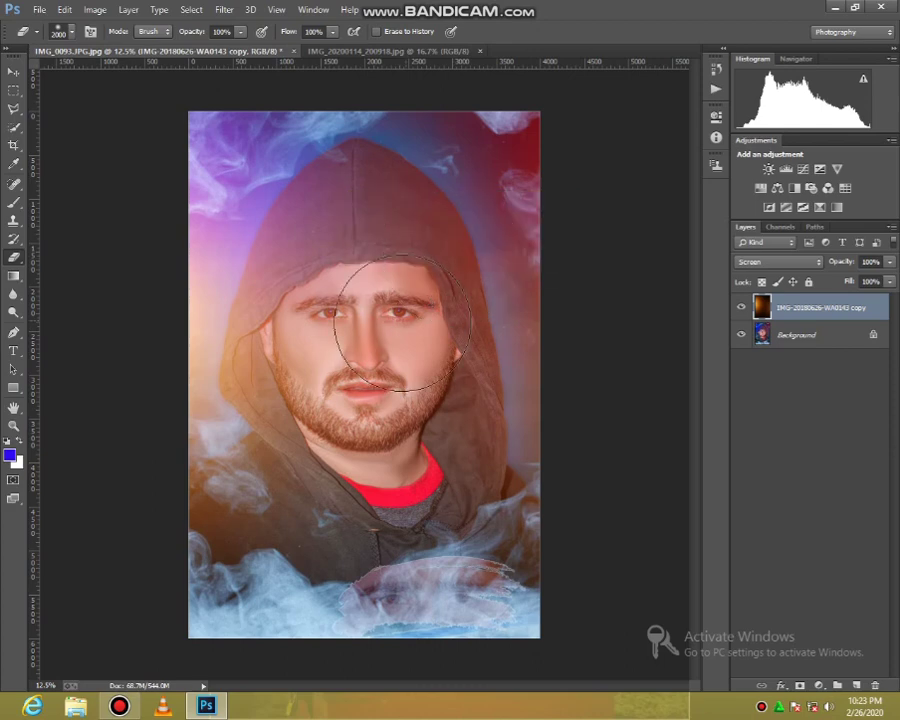
Step: Erase the orange glow from the face and the front of the hood with a soft eraser reduced to 800 px
key(bracketleft)
key(bracketleft)
key(bracketleft)
key(bracketleft)
key(bracketleft)
key(bracketleft)
key(bracketleft)
key(bracketleft)
key(bracketleft)
key(bracketleft)
key(bracketleft)
key(bracketleft)
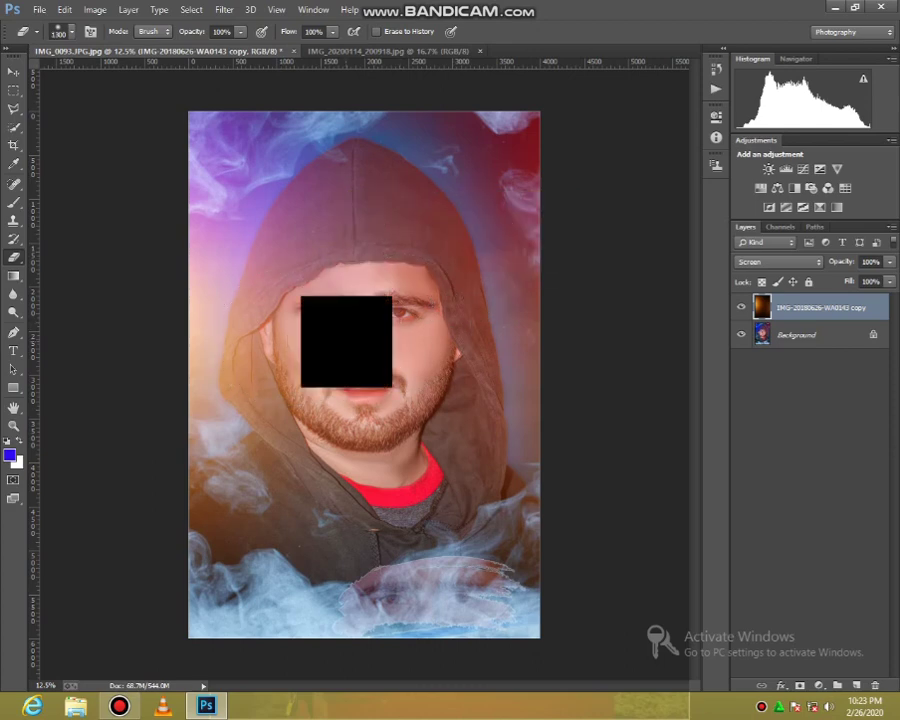
mouse_move(354, 342)
mouse_down()
mouse_move(346, 313)
mouse_move(320, 342)
mouse_move(300, 345)
mouse_move(310, 325)
mouse_move(306, 363)
mouse_move(344, 312)
mouse_move(362, 338)
mouse_move(354, 302)
mouse_move(407, 357)
mouse_move(402, 297)
mouse_move(381, 298)
mouse_move(403, 366)
mouse_move(402, 416)
mouse_move(363, 431)
mouse_move(299, 364)
mouse_move(313, 406)
mouse_move(302, 325)
mouse_up()
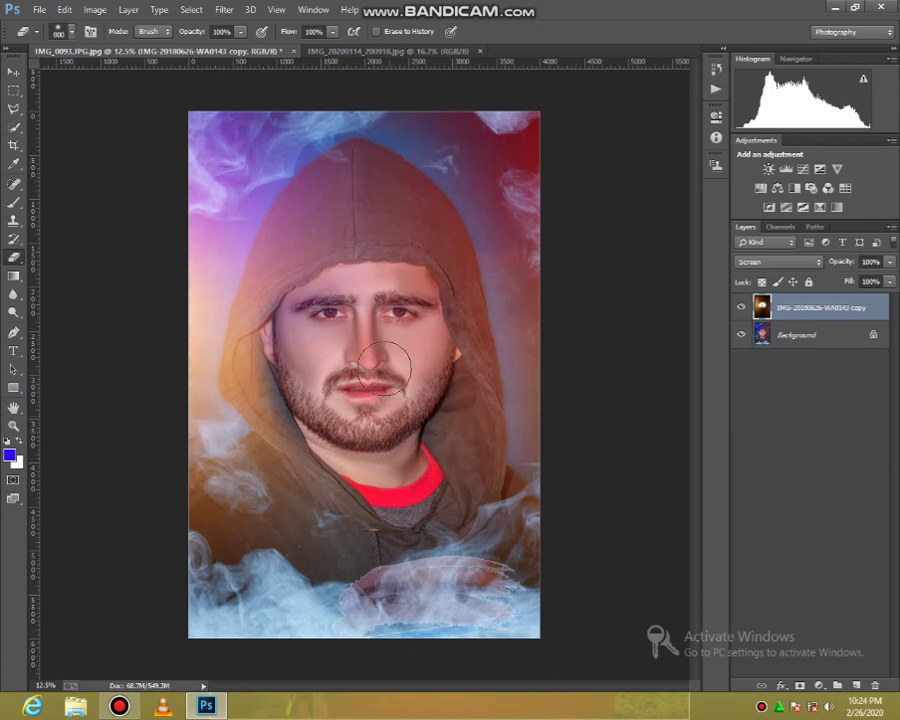
mouse_move(387, 271)
mouse_down()
mouse_move(366, 234)
mouse_move(344, 290)
mouse_move(341, 243)
mouse_move(321, 238)
mouse_move(337, 276)
mouse_up()
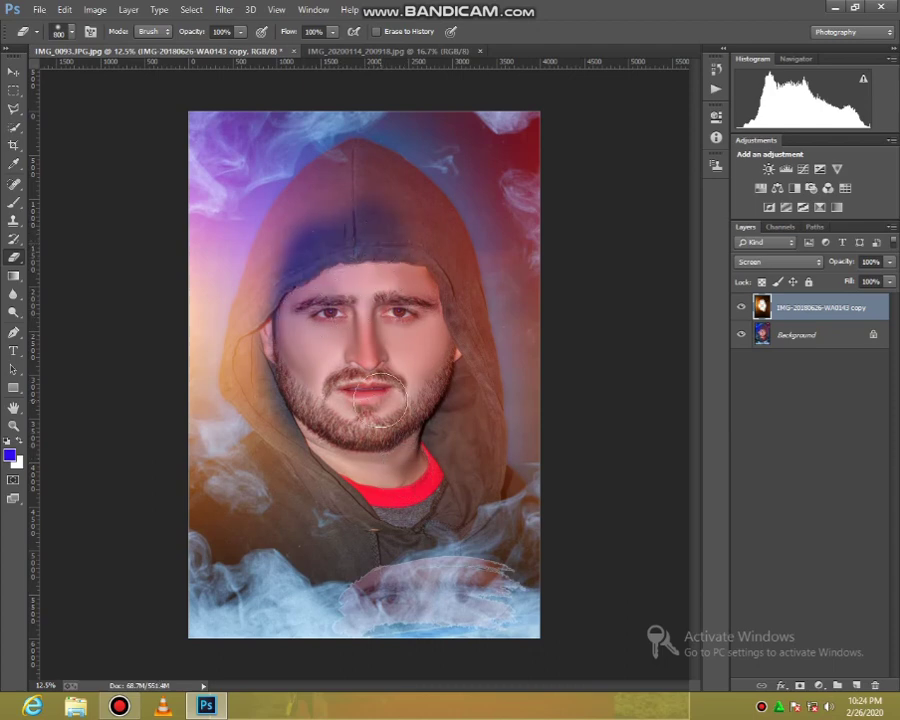
Step: Lower the orange glow layer's opacity to 46%
click(888, 263)
click(842, 279)
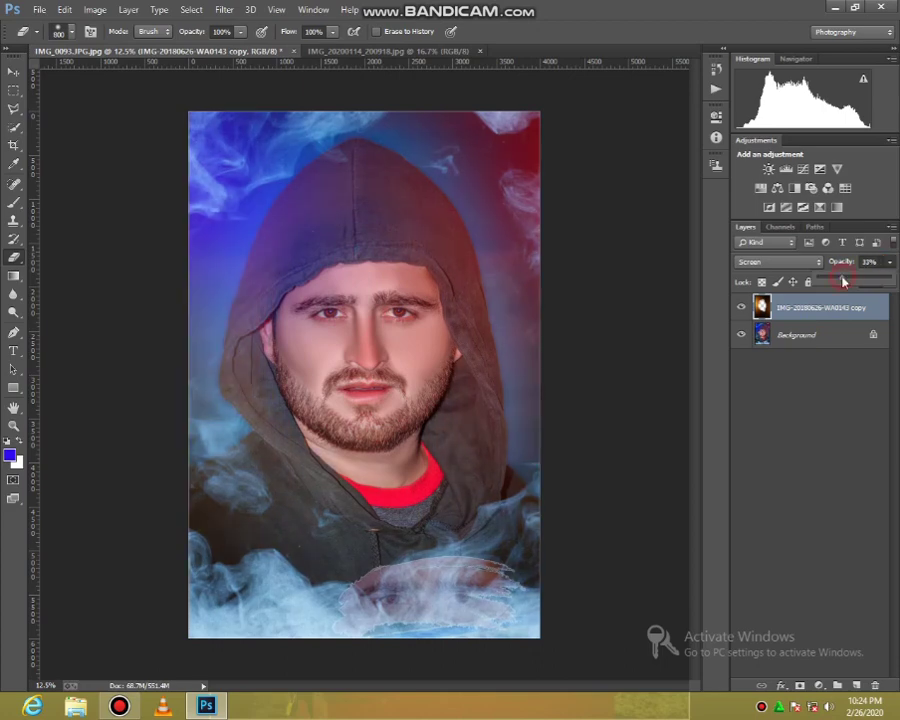
drag(842, 281, 852, 285)
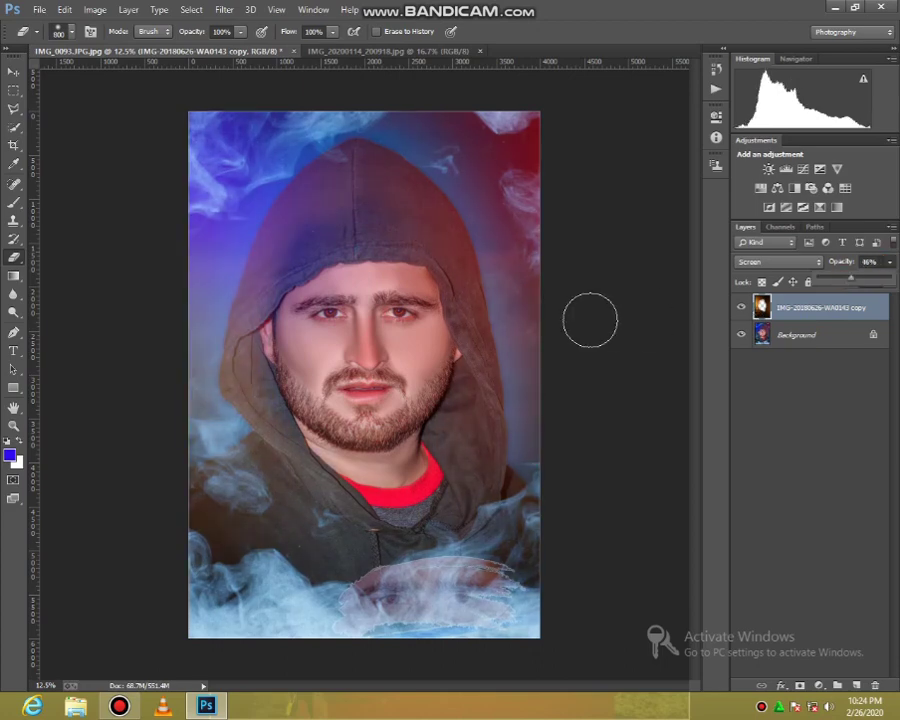
Step: Erase the remaining orange glow from the hood's sides and crown and from the face with the 800 px eraser
click(440, 370)
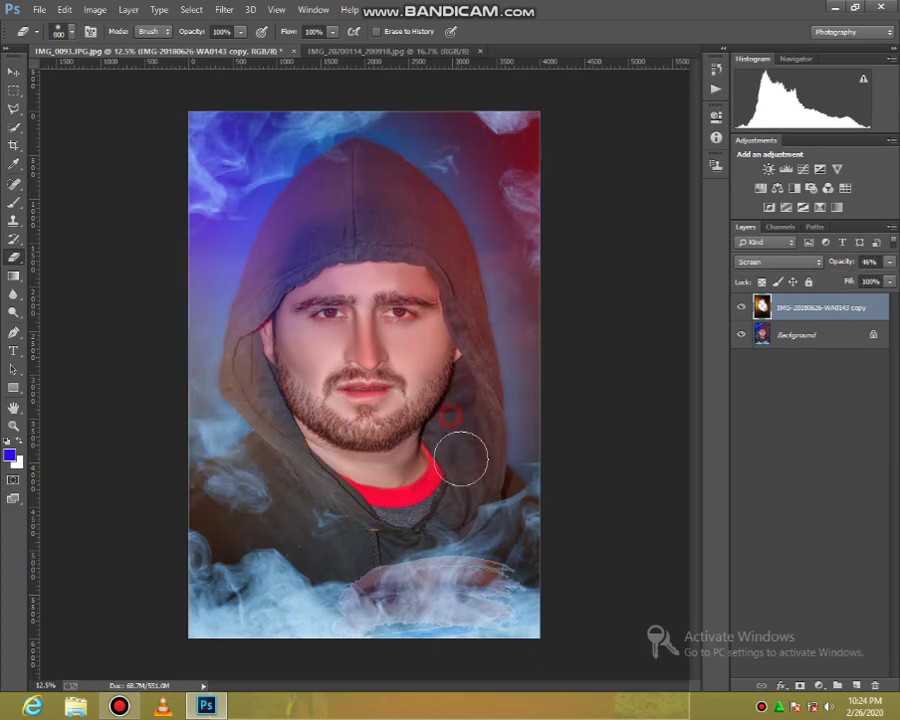
mouse_move(287, 370)
mouse_down()
mouse_move(263, 354)
mouse_move(245, 364)
mouse_move(300, 450)
mouse_up()
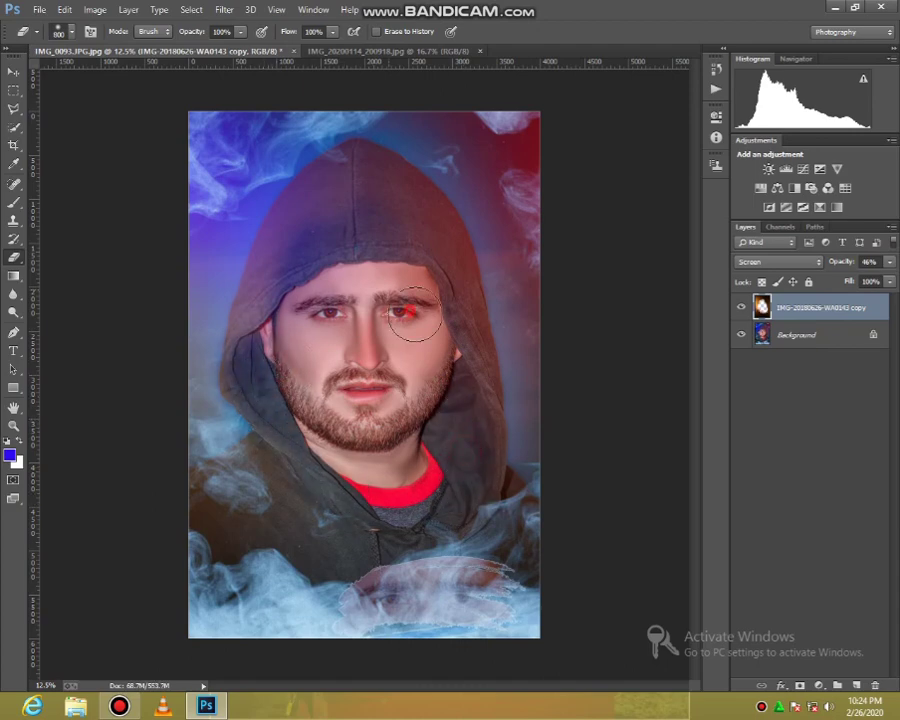
mouse_move(425, 310)
mouse_down()
mouse_move(295, 272)
mouse_move(267, 312)
mouse_move(276, 274)
mouse_move(246, 328)
mouse_move(290, 242)
mouse_move(340, 193)
mouse_move(387, 206)
mouse_move(367, 186)
mouse_move(373, 174)
mouse_move(433, 245)
mouse_move(402, 200)
mouse_move(447, 272)
mouse_move(423, 221)
mouse_move(477, 354)
mouse_move(487, 437)
mouse_move(454, 386)
mouse_move(468, 480)
mouse_move(477, 443)
mouse_move(481, 497)
mouse_move(388, 510)
mouse_move(324, 481)
mouse_move(316, 499)
mouse_move(350, 425)
mouse_up()
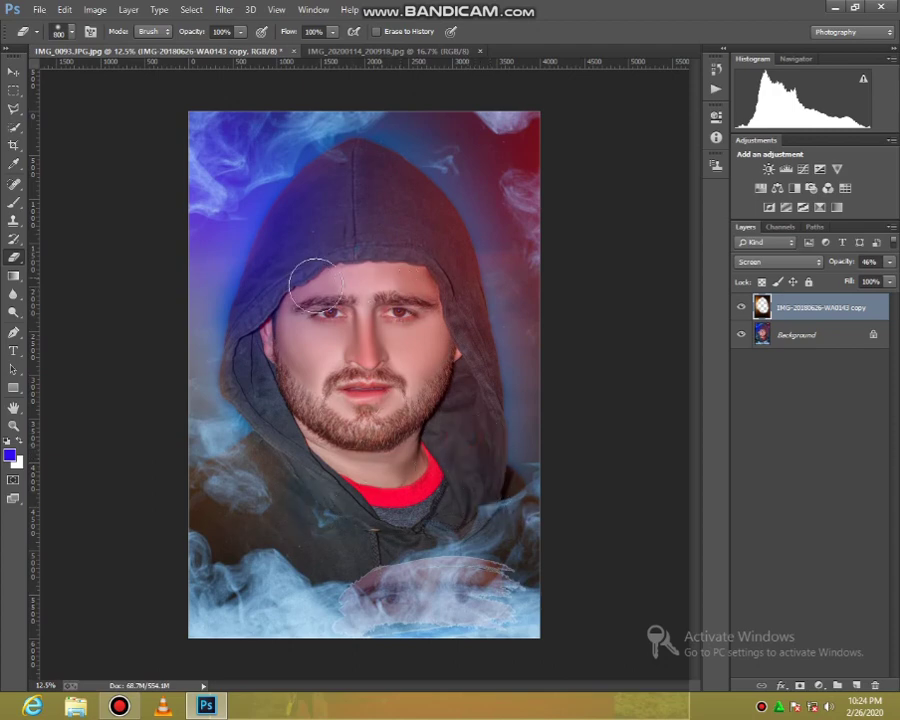
drag(310, 290, 381, 382)
Step: Merge the orange glow layer into the Background
right_click(814, 352)
right_click(805, 333)
click(784, 426)
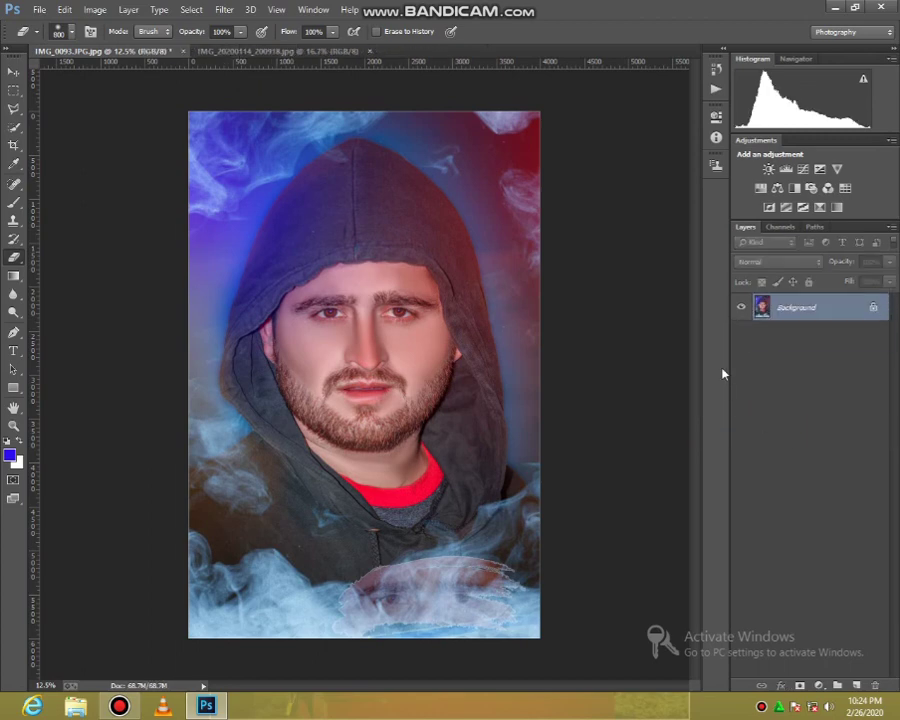
Step: Darken the photo's corners with a slight vignette using the effects of the Camera Raw Filter
click(226, 11)
click(258, 92)
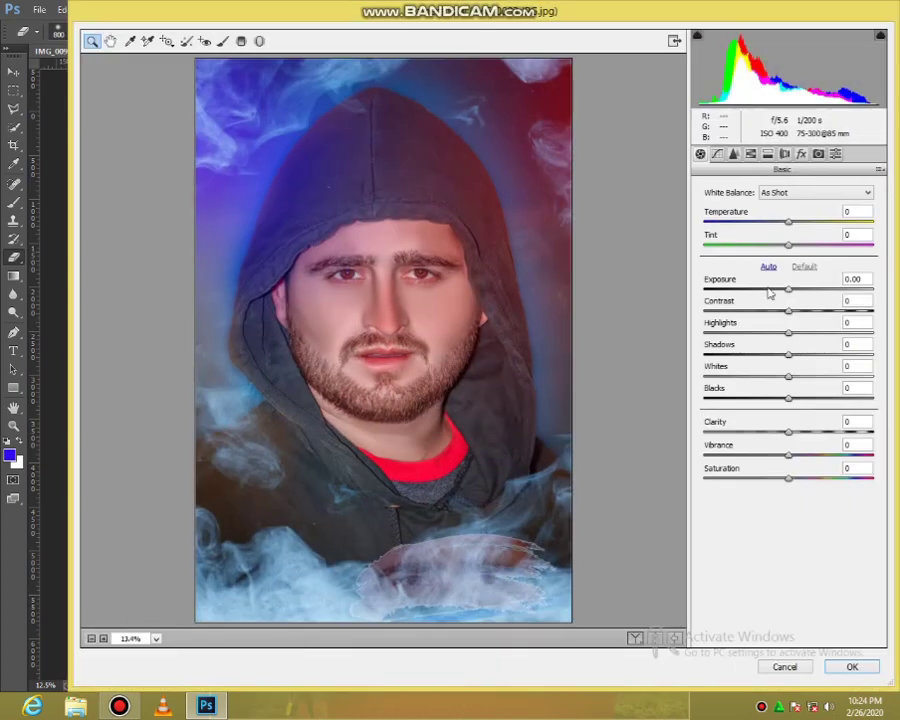
click(801, 154)
mouse_move(776, 340)
mouse_down()
mouse_move(758, 338)
mouse_move(767, 343)
mouse_up()
click(857, 666)
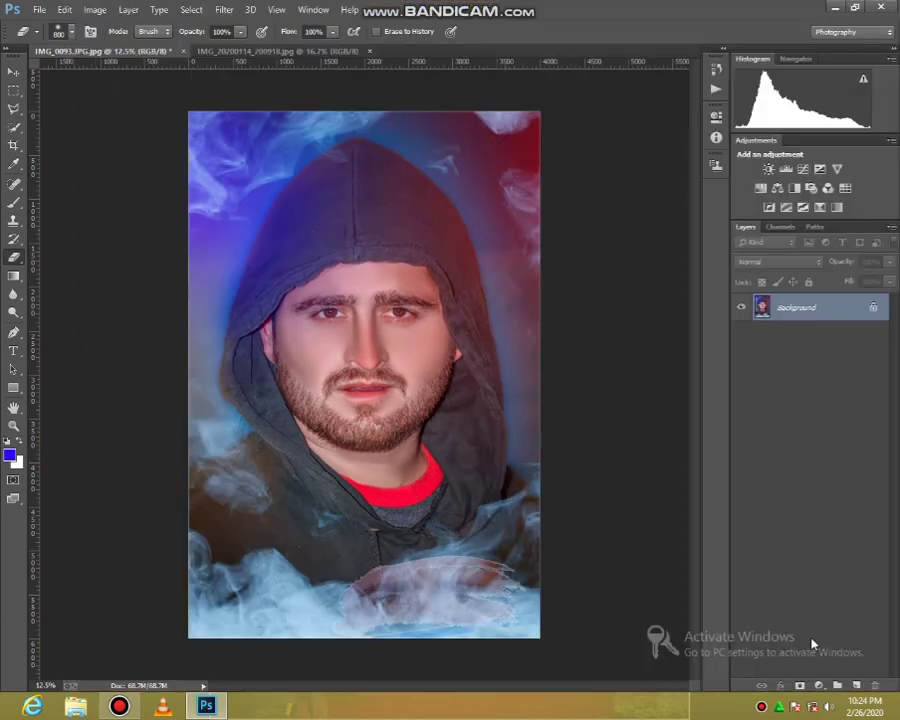
Step: Create a new empty layer and sample a reddish skin tone near the man's left eyebrow as the foreground colour
click(855, 685)
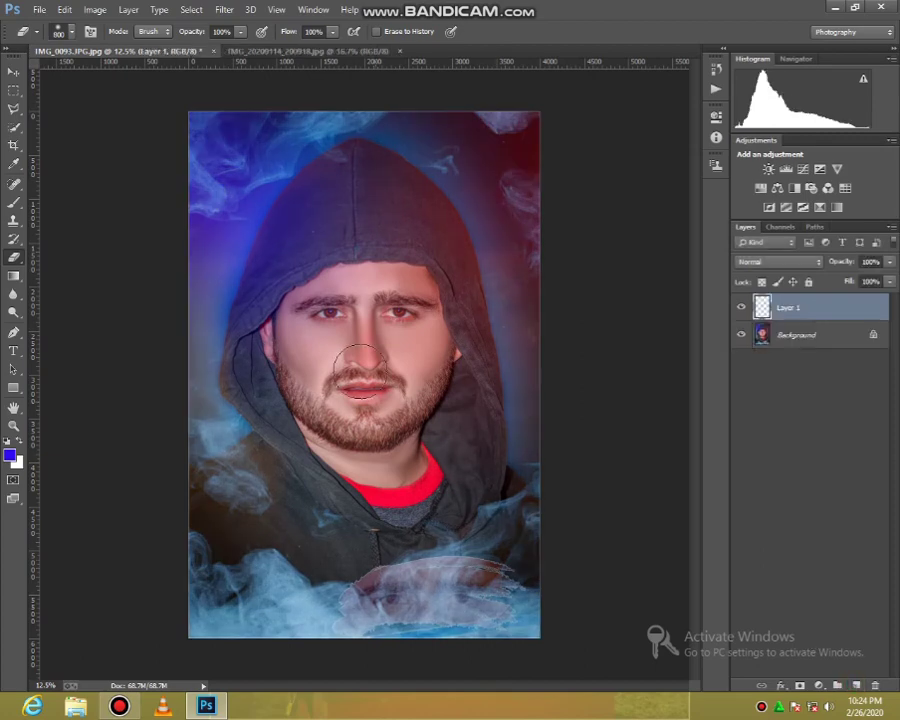
click(14, 426)
click(290, 321)
click(290, 321)
click(360, 302)
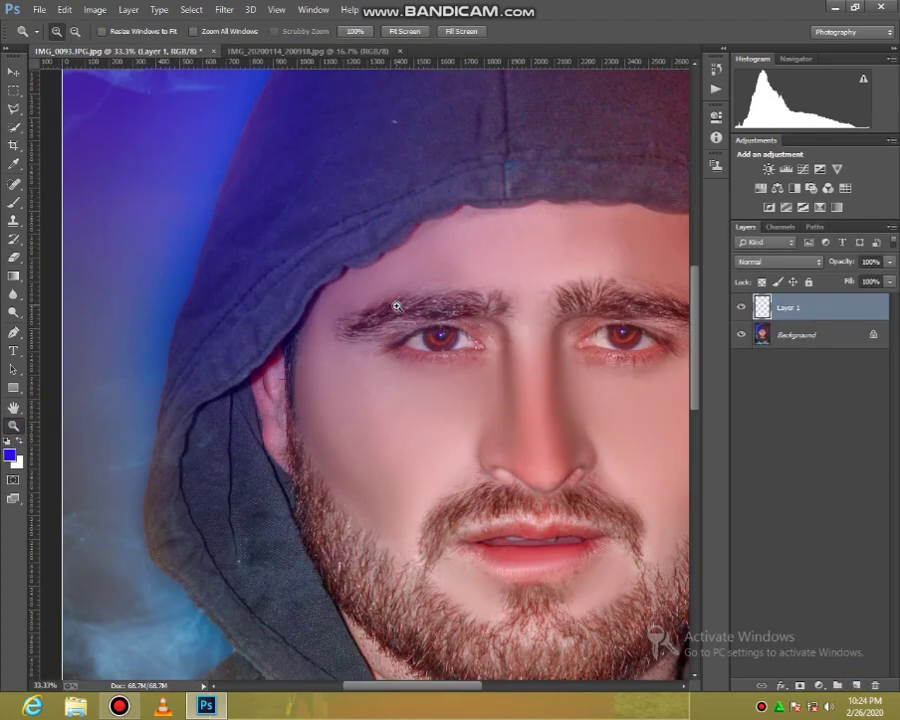
click(396, 306)
drag(418, 688, 498, 688)
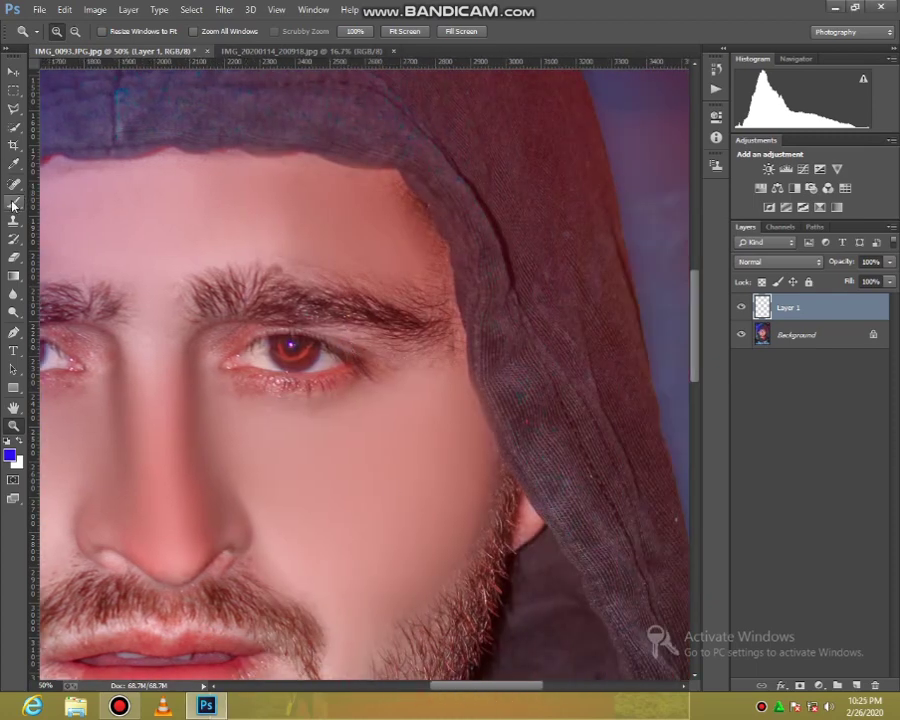
click(13, 166)
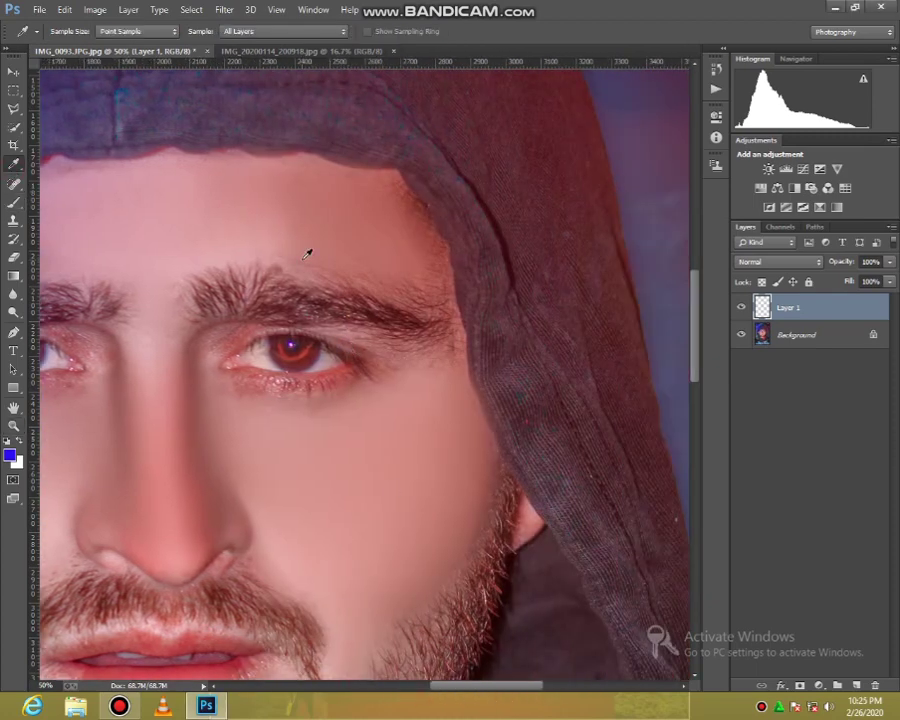
click(12, 221)
Step: Paint a thin slanted skin-coloured slit through the outer part of the man's left eyebrow with a 50 px brush
click(13, 203)
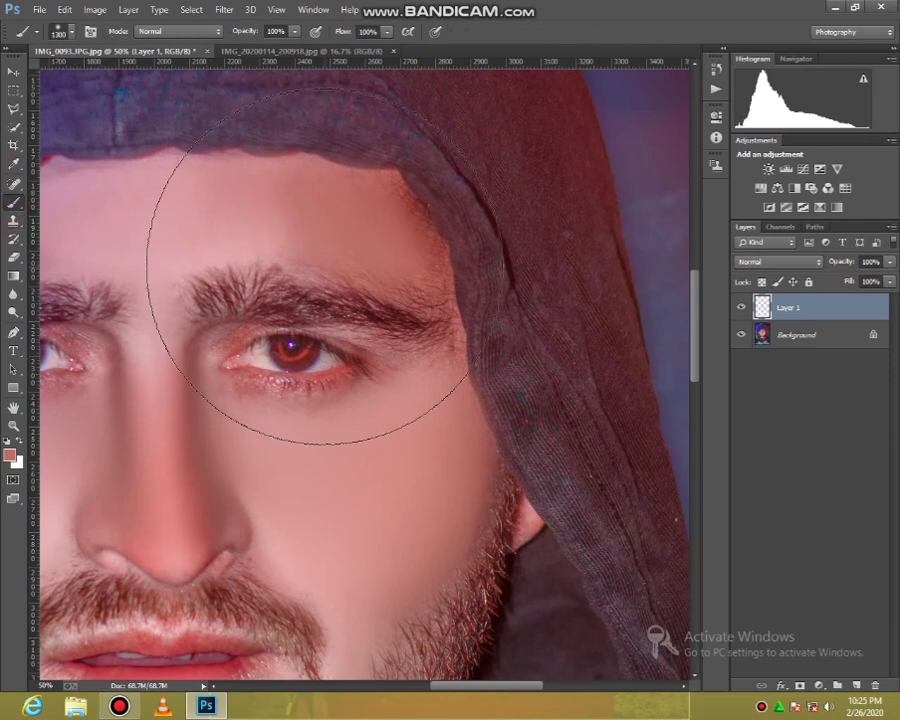
key(bracketleft)
key(bracketleft)
key(bracketleft)
key(bracketleft)
key(bracketleft)
key(bracketleft)
key(bracketleft)
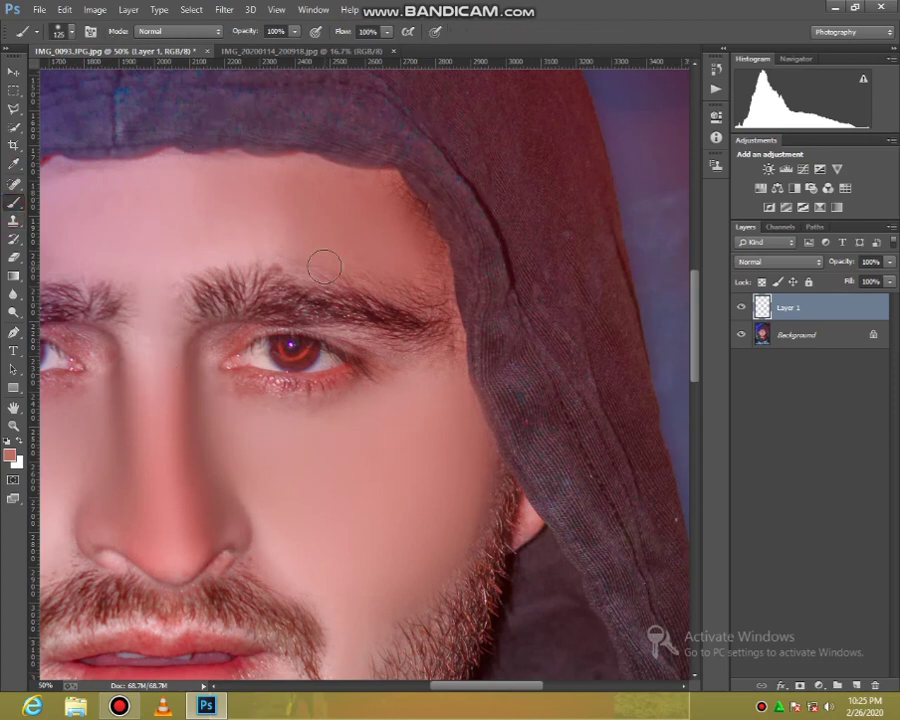
drag(370, 290, 378, 306)
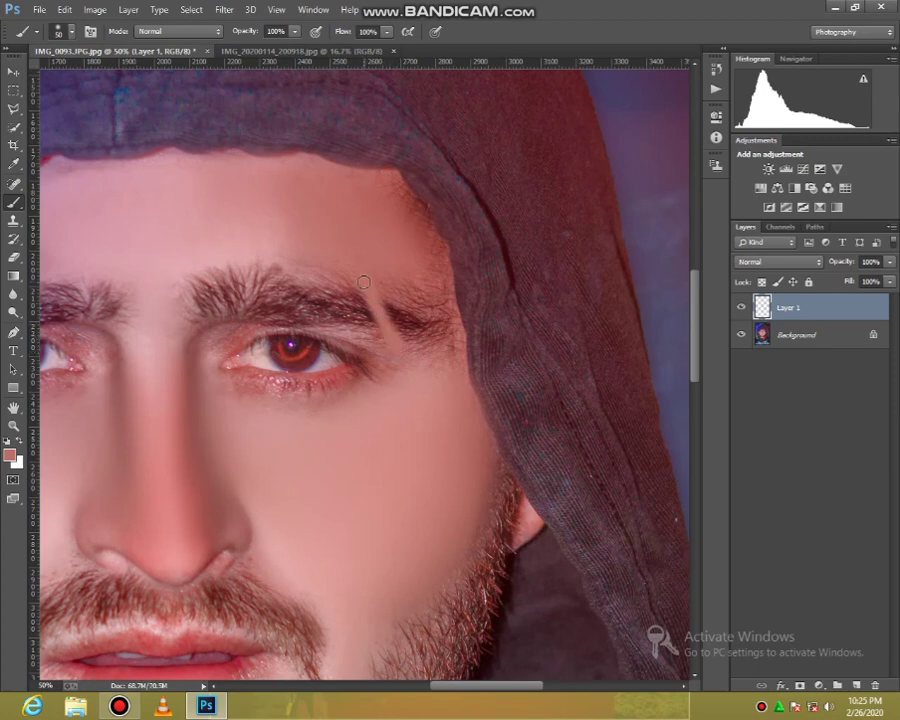
Step: Erase the slit's lower end beneath the eyebrow with a soft 148 px eraser
click(14, 424)
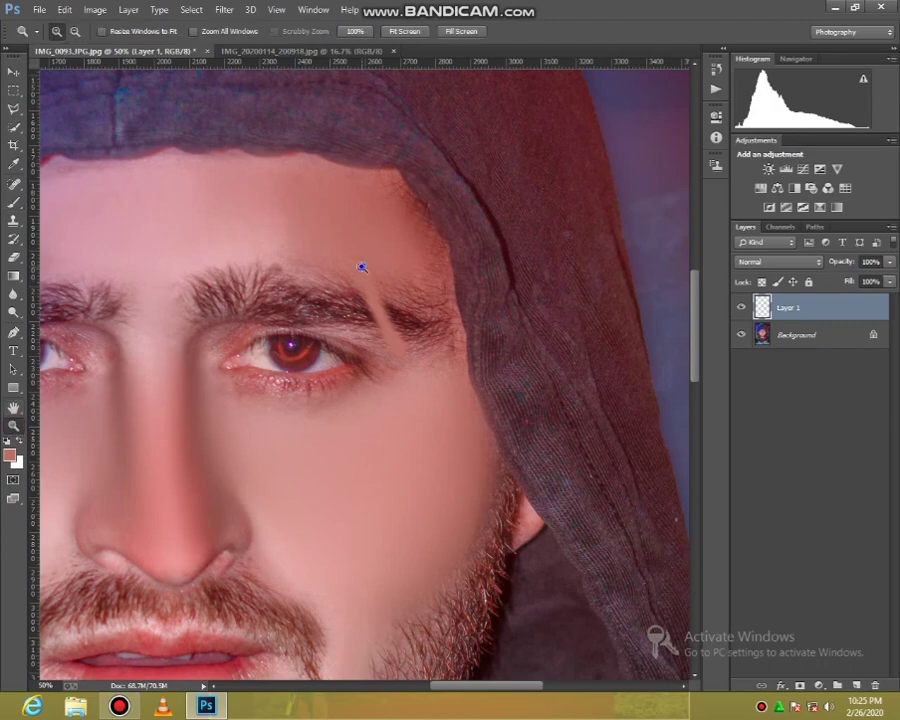
right_click(360, 264)
click(372, 270)
mouse_move(435, 305)
mouse_down()
mouse_move(437, 294)
mouse_move(440, 302)
mouse_up()
right_click(400, 291)
click(446, 315)
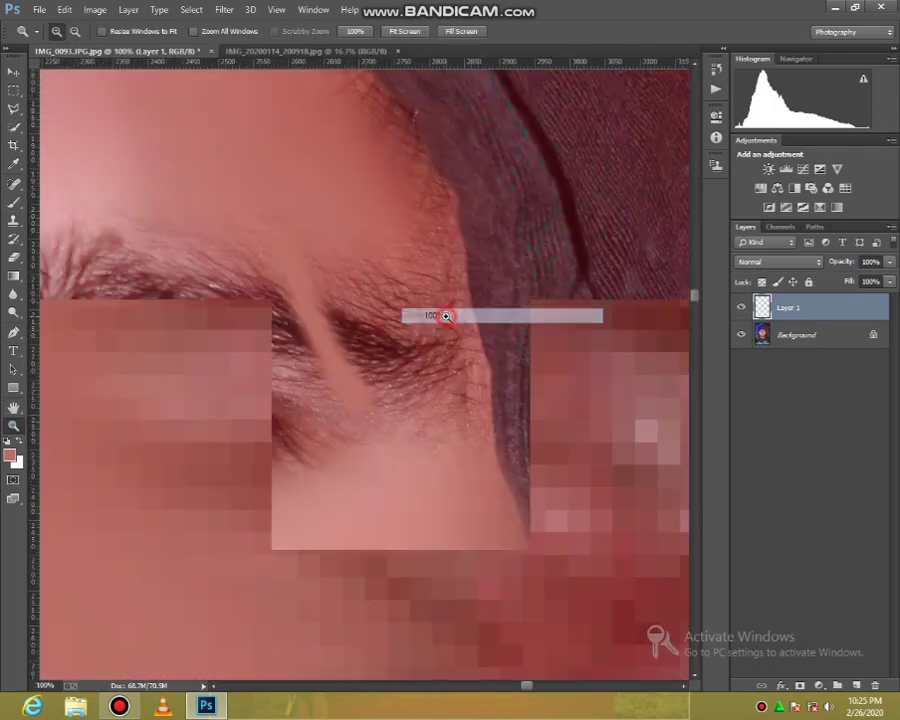
click(18, 258)
right_click(290, 432)
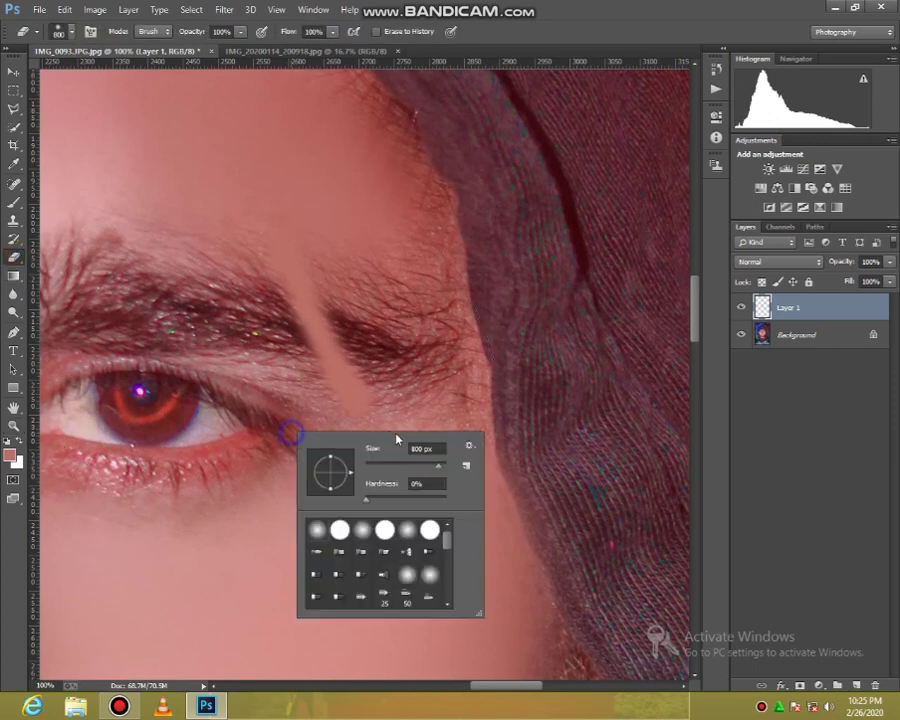
click(340, 413)
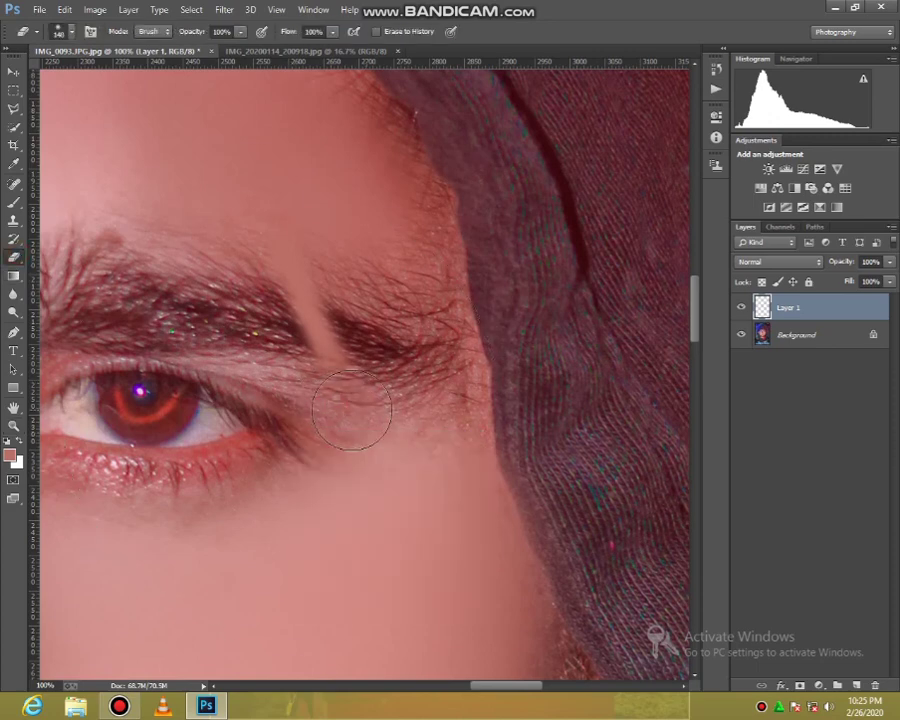
Step: Smooth the stray hairs above and below the outer left eyebrow on the Background layer with a 147 px Mixer Brush
click(12, 201)
right_click(12, 201)
click(80, 236)
right_click(232, 205)
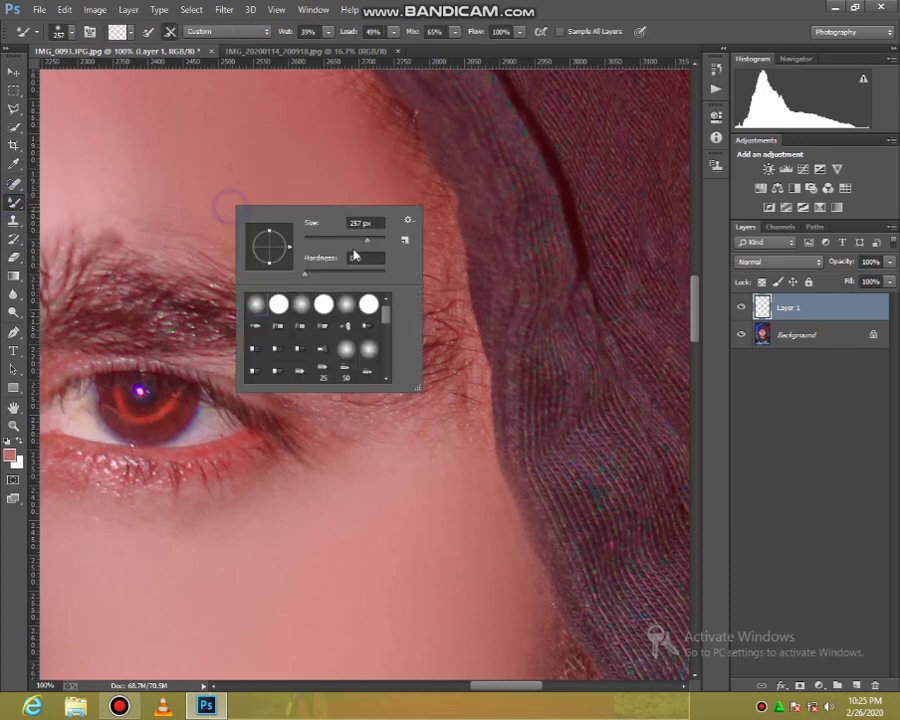
click(160, 183)
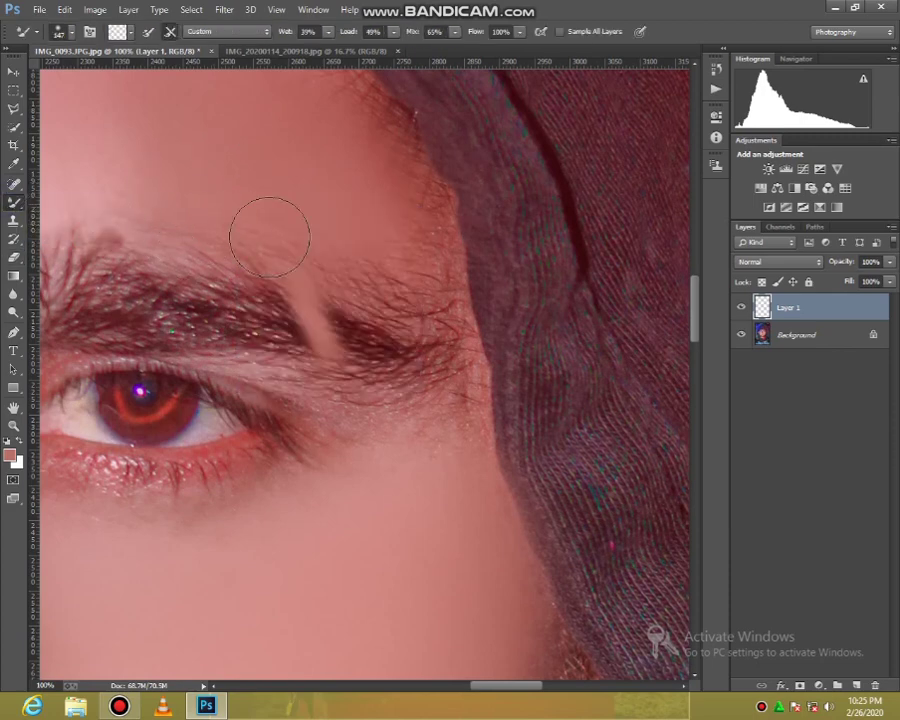
click(250, 212)
click(797, 334)
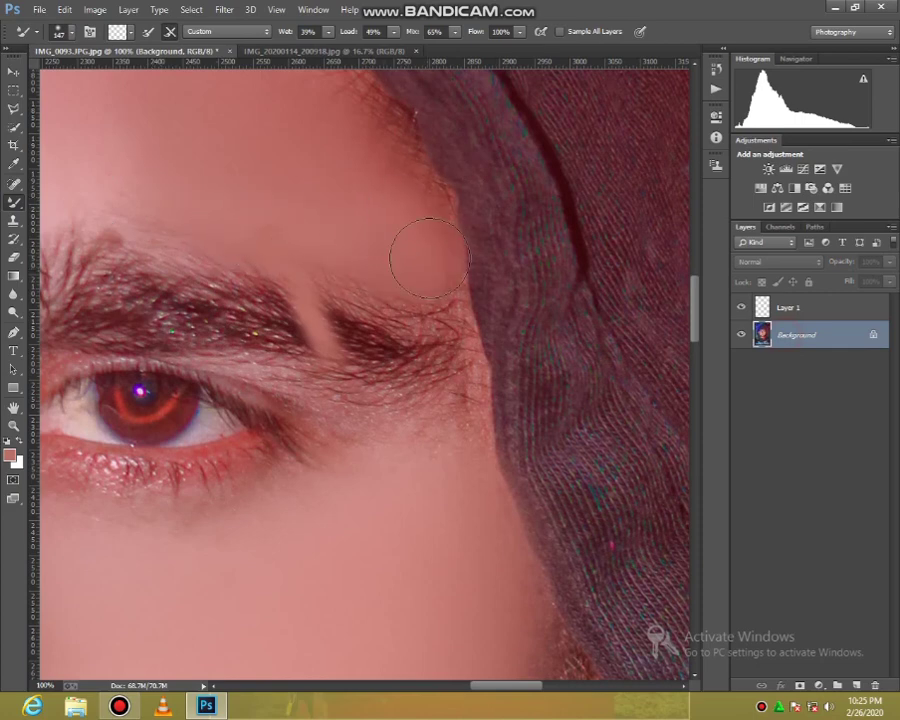
scroll(418, 265, down, 2)
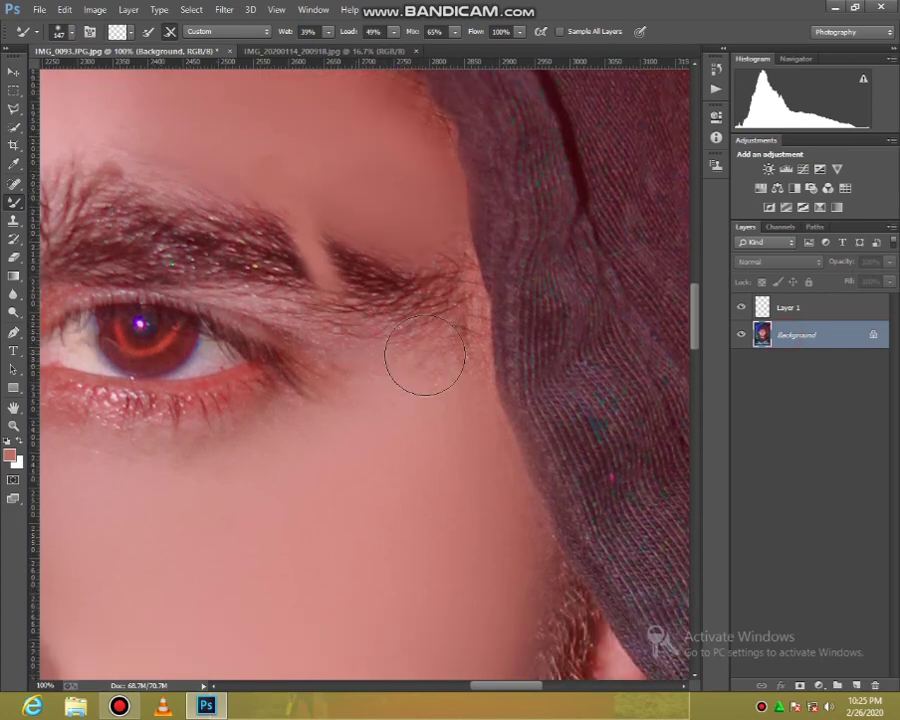
mouse_move(430, 352)
mouse_down()
mouse_move(454, 356)
mouse_move(400, 350)
mouse_up()
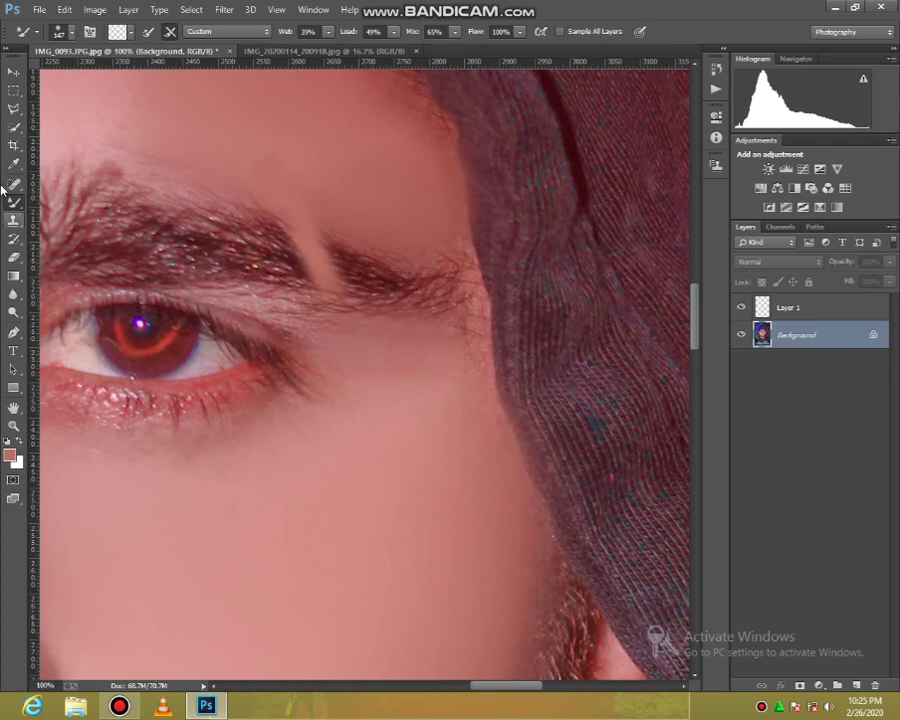
Step: Extend the eyebrow slit downward in the sampled skin tone with the regular 50 px Brush
right_click(13, 204)
click(75, 203)
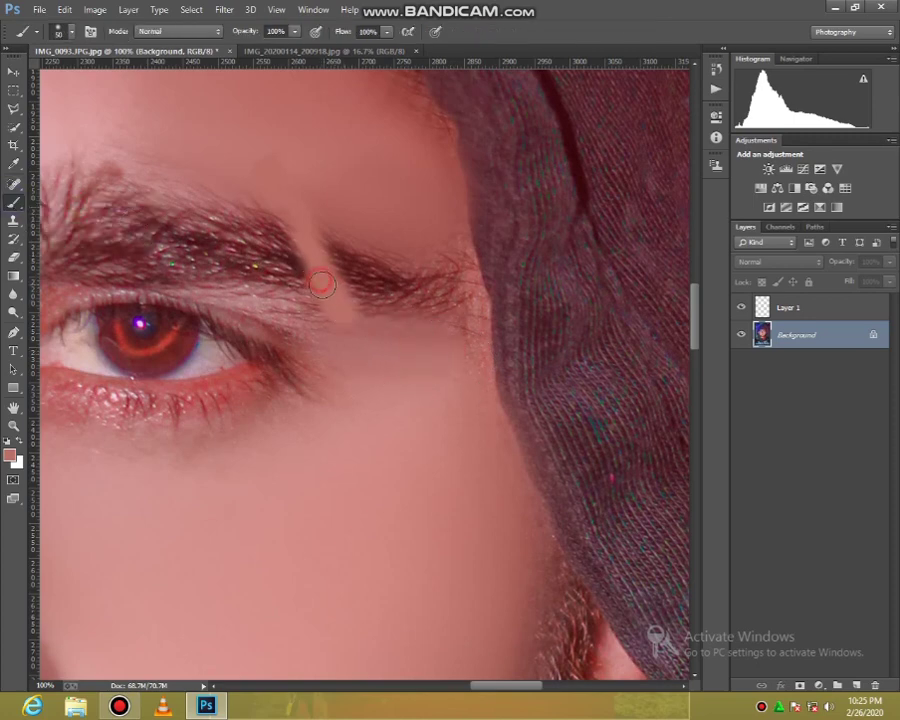
Step: Try to erase above the eyebrow slit on the Background layer, and undo the erasure
click(12, 256)
mouse_move(242, 154)
mouse_down()
mouse_move(282, 160)
mouse_move(275, 176)
mouse_up()
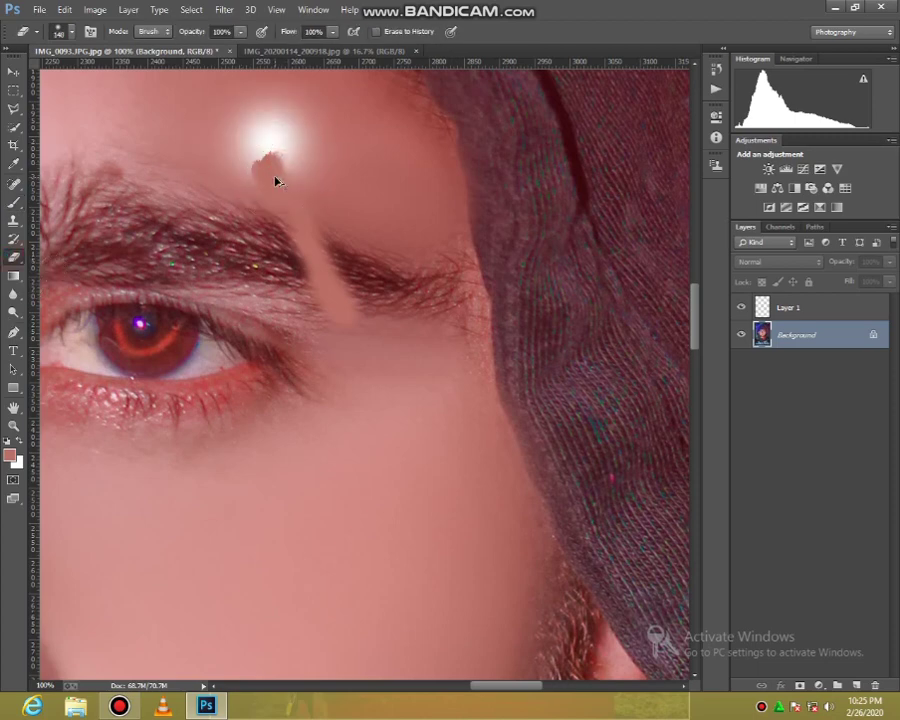
key(ctrl+z)
Step: Erase the excess paint at the upper and lower ends of the eyebrow slit on Layer 1 with the 148 px eraser
click(788, 307)
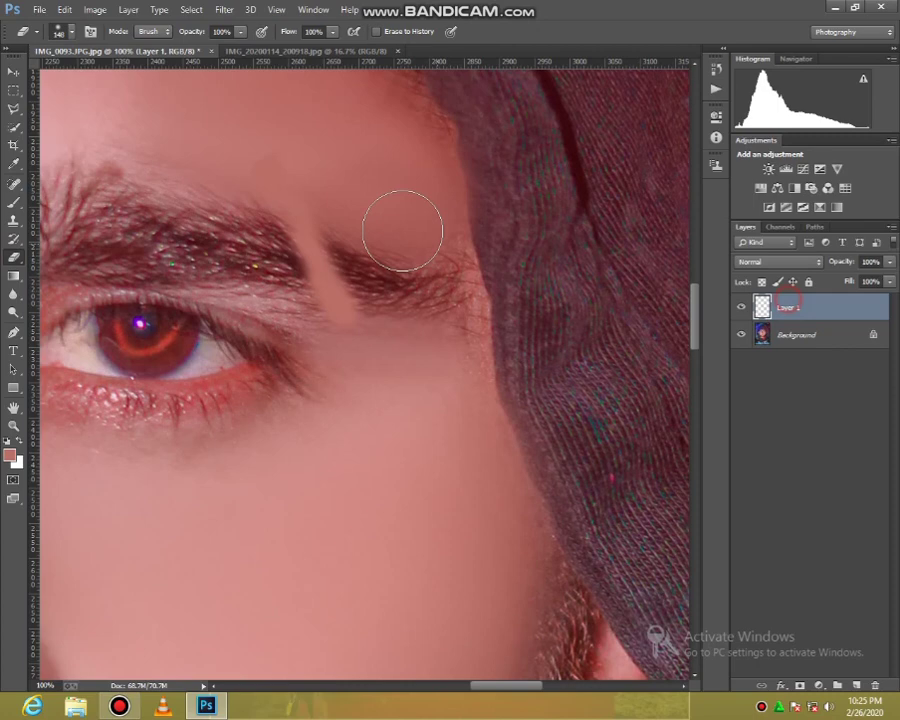
click(287, 164)
drag(282, 163, 301, 182)
click(334, 351)
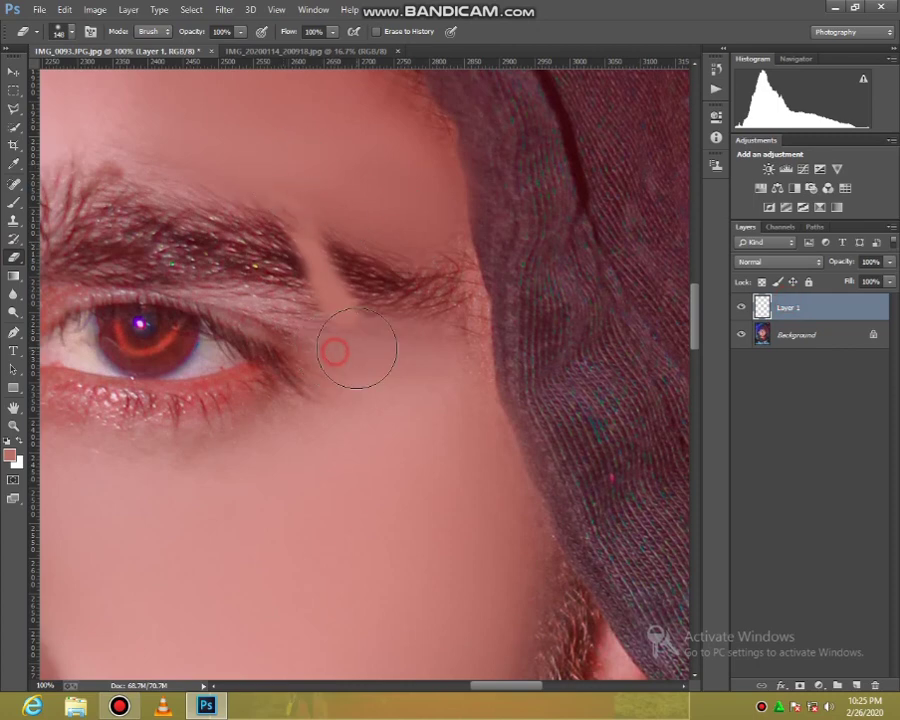
Step: Set the eyebrow slit layer's opacity to 71% and merge the visible layers into the Background
click(13, 425)
right_click(231, 324)
click(265, 333)
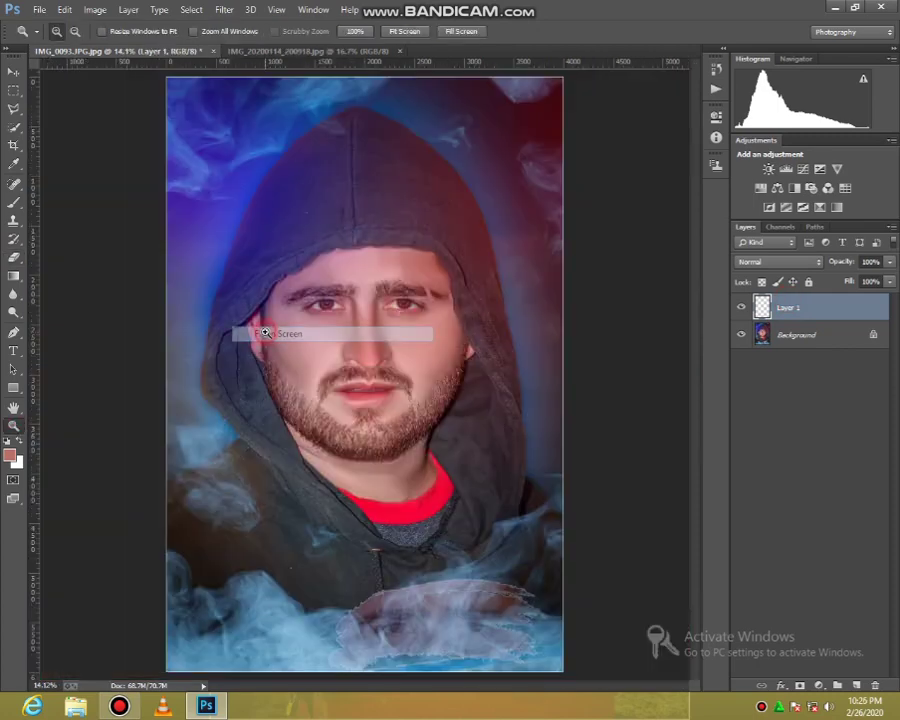
click(887, 264)
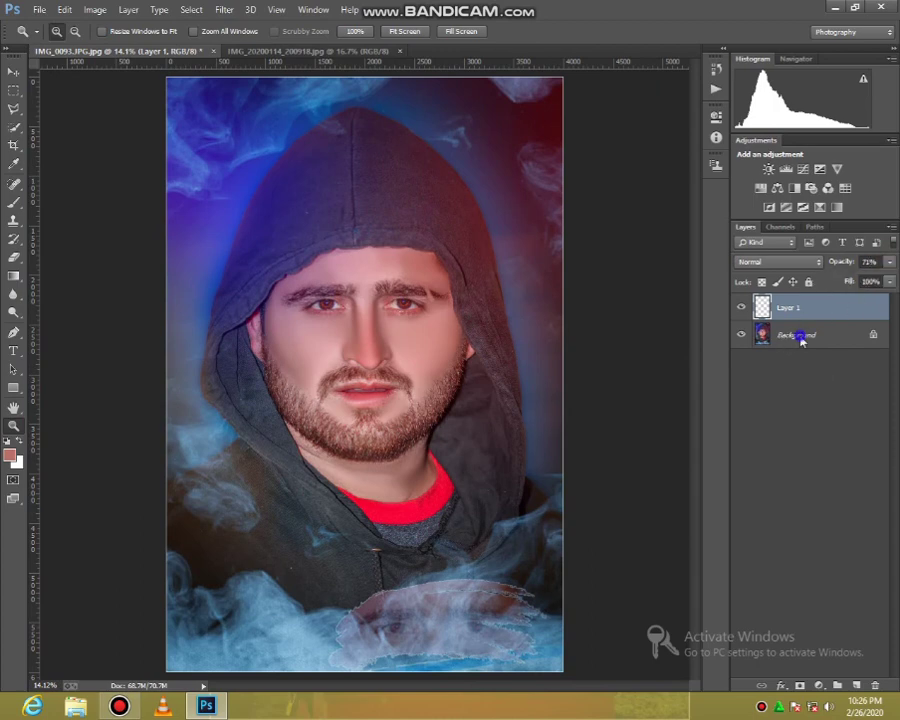
right_click(800, 336)
click(755, 434)
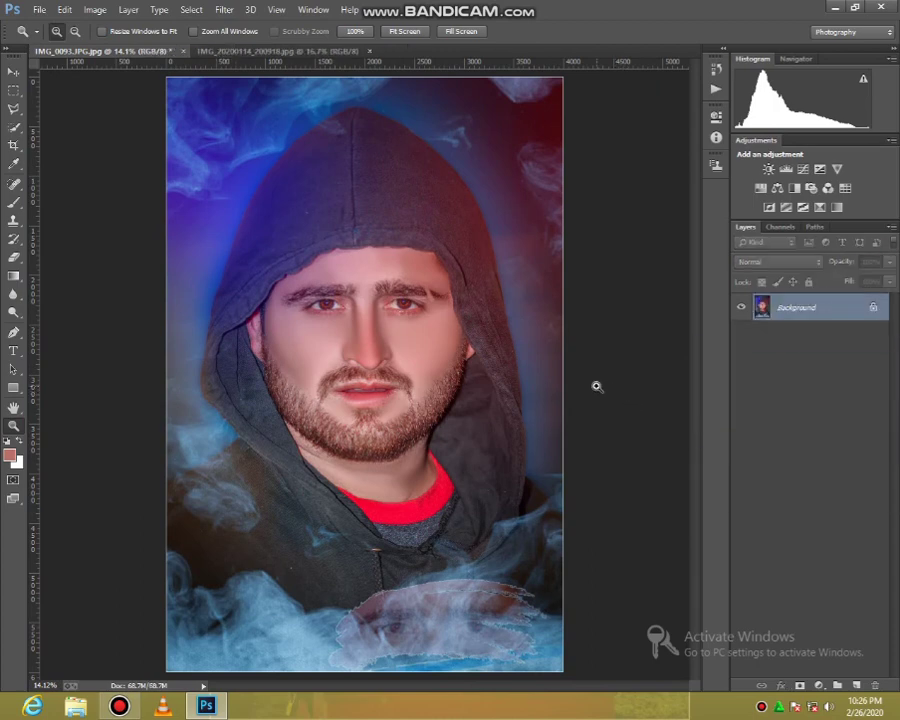
Step: Place the KING text image Zeeshan (65) from the Technical Zeeshan 100 Text PNG folder as a linked file
click(38, 10)
click(60, 224)
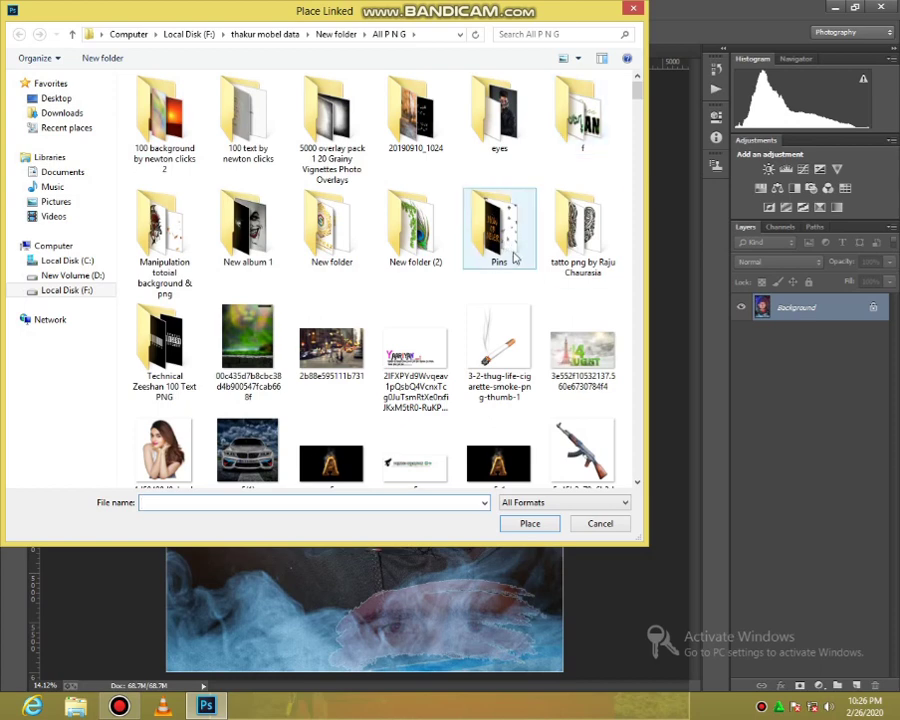
double_click(170, 355)
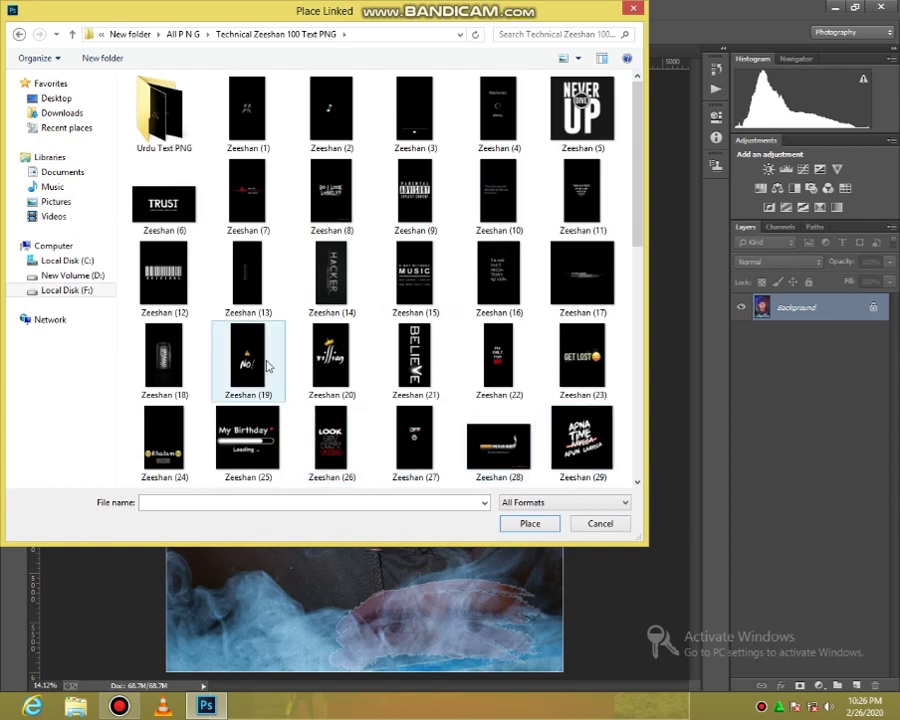
scroll(268, 366, down, 3)
scroll(268, 366, down, 4)
click(582, 362)
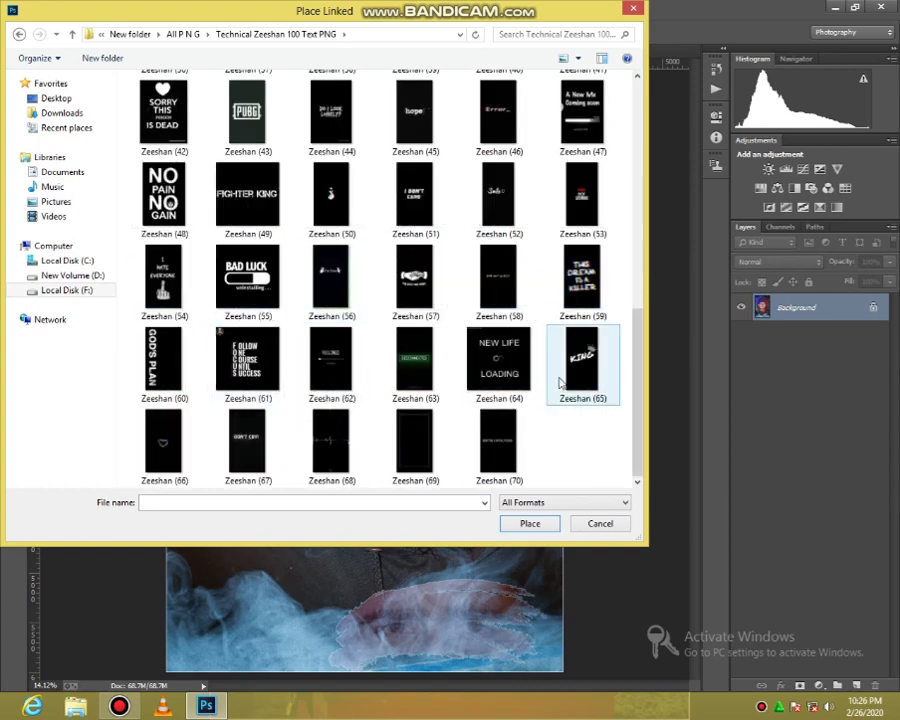
click(536, 523)
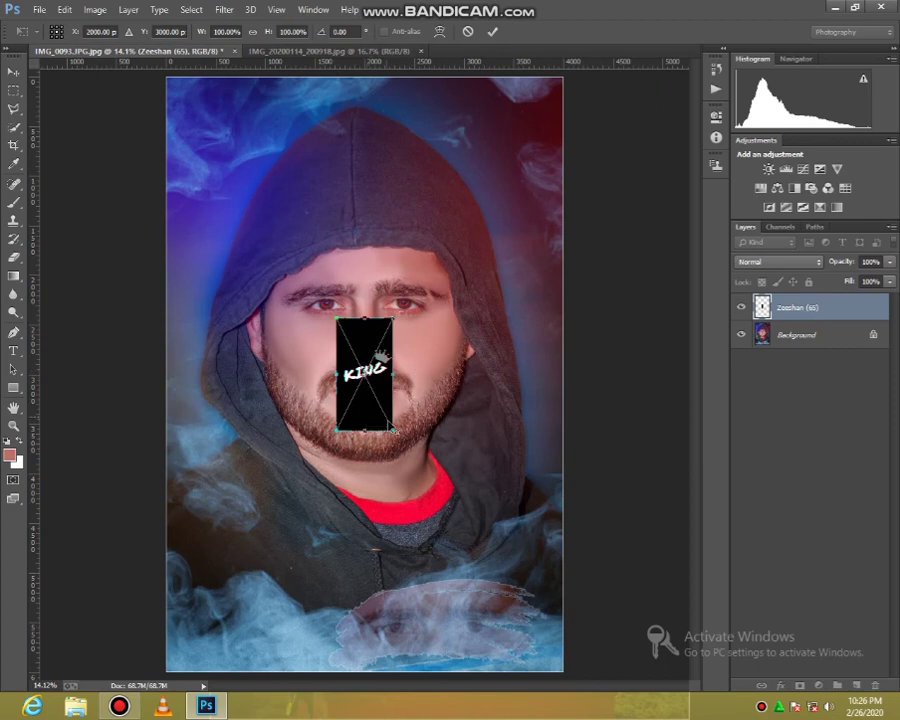
Step: Enlarge the KING image to about 231% in the portrait's upper-left corner and set its blend mode to Screen
drag(391, 429, 257, 170)
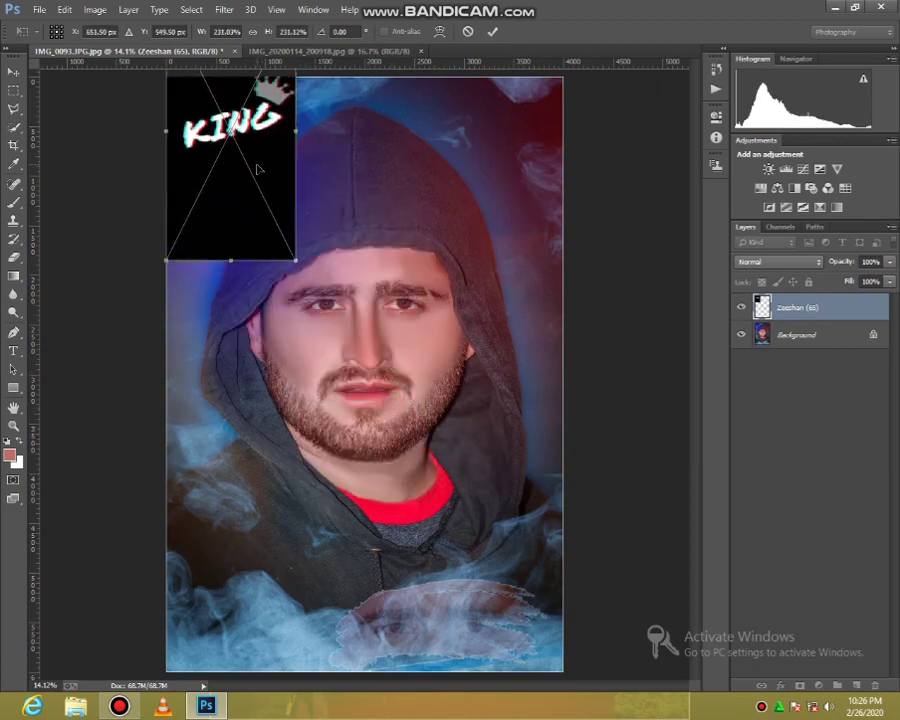
click(492, 34)
click(790, 262)
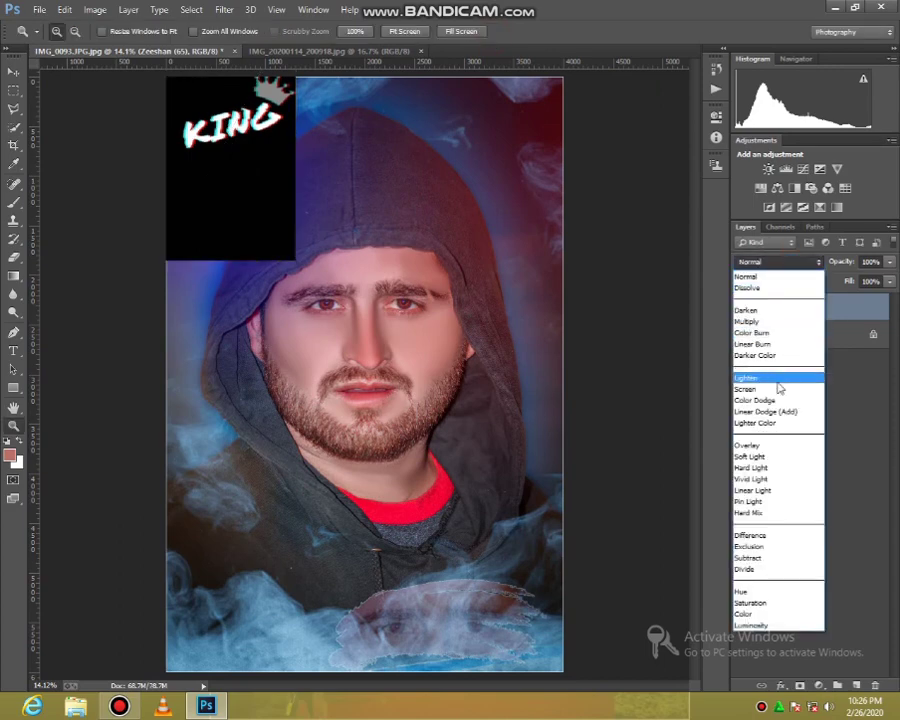
click(781, 389)
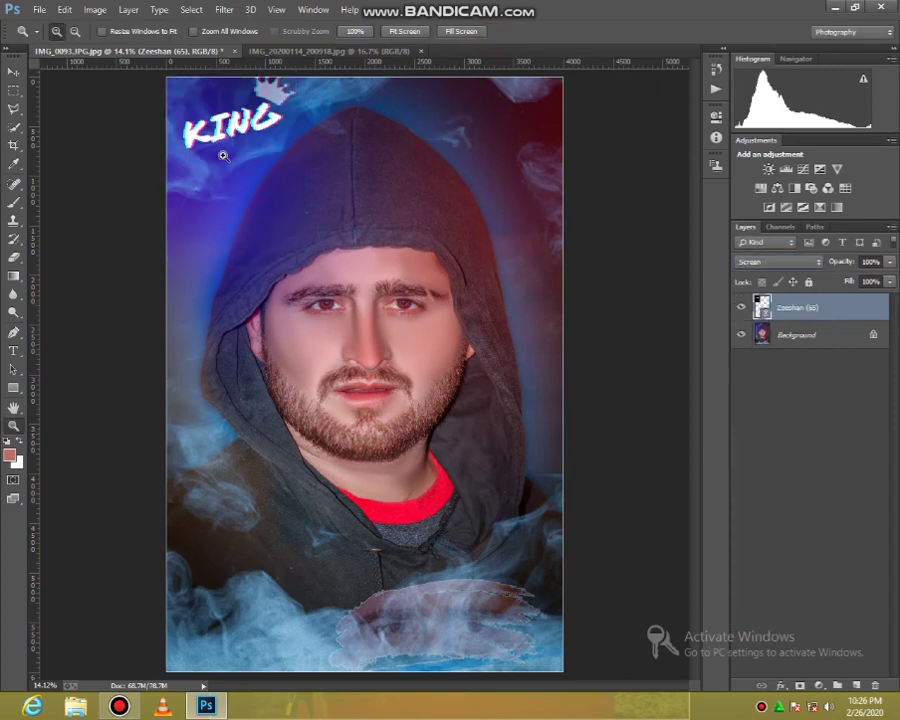
Step: Shift the KING text slightly down and left, and merge the visible layers into the Background
click(13, 72)
mouse_move(170, 136)
mouse_down()
mouse_move(146, 142)
mouse_move(158, 151)
mouse_up()
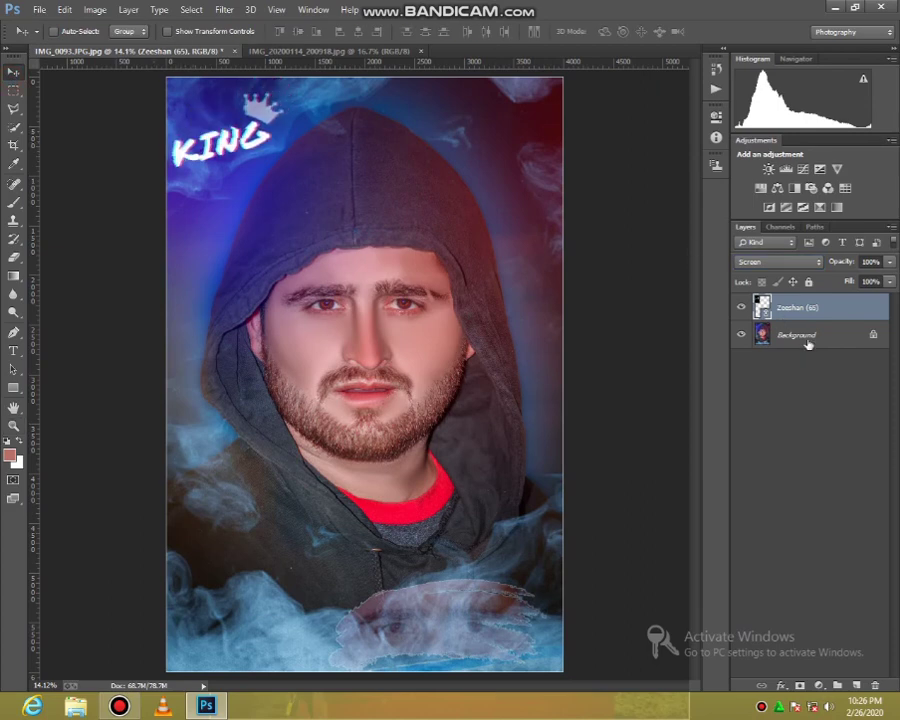
right_click(808, 344)
click(780, 437)
Step: Place the SX logo from Local Disk (F:) as a linked file in the portrait's upper-right corner at its original size
click(39, 9)
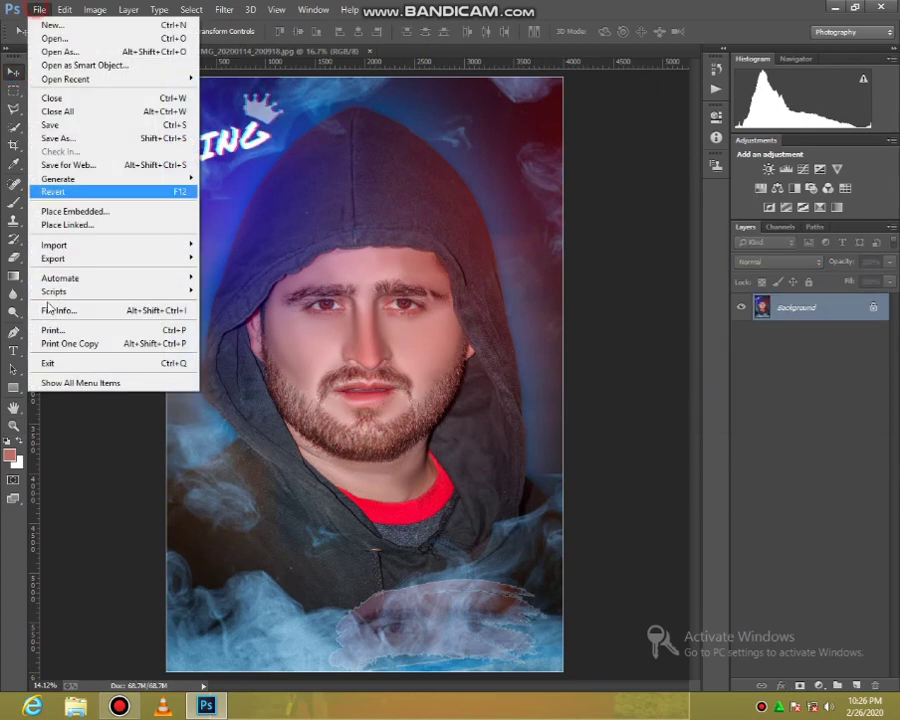
click(67, 224)
click(70, 291)
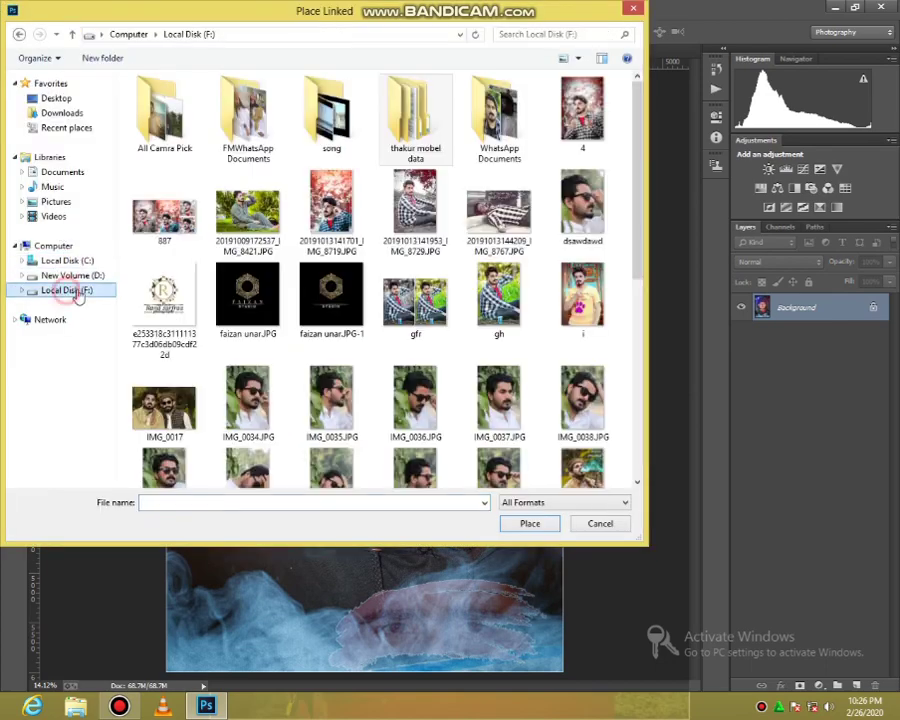
drag(638, 221, 640, 436)
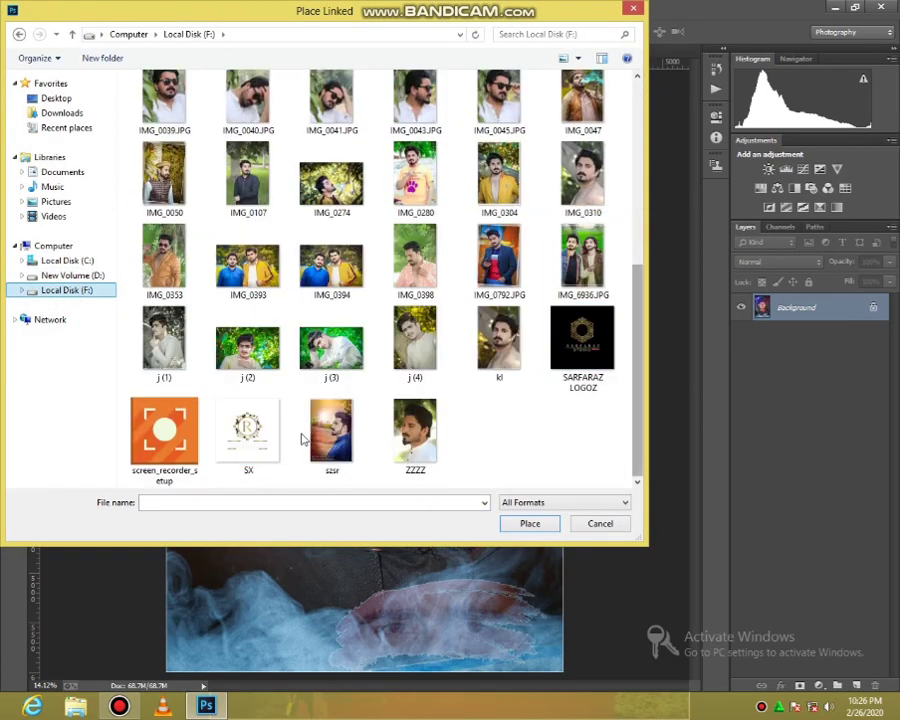
click(236, 435)
click(530, 523)
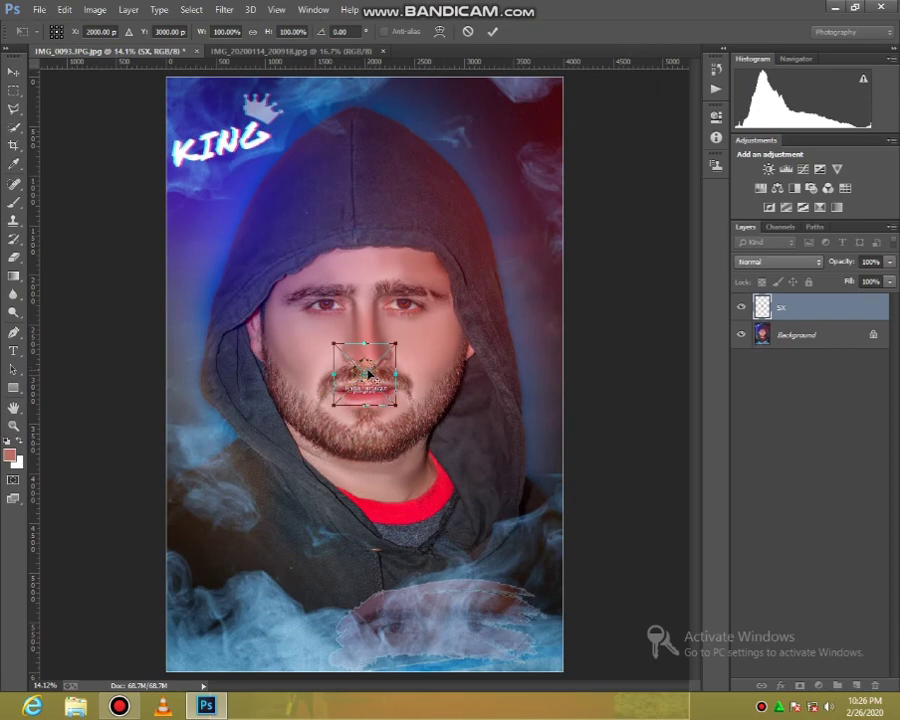
drag(376, 373, 530, 124)
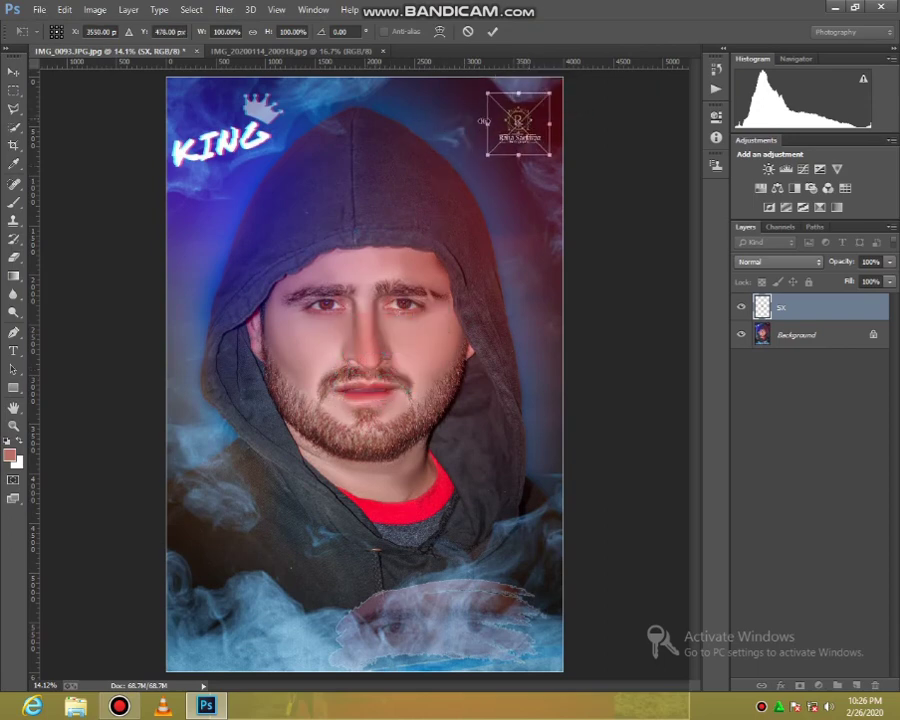
click(492, 32)
Step: Brighten the SX logo with the Camera Raw Filter at Exposure +5.00 and merge the visible layers
click(224, 10)
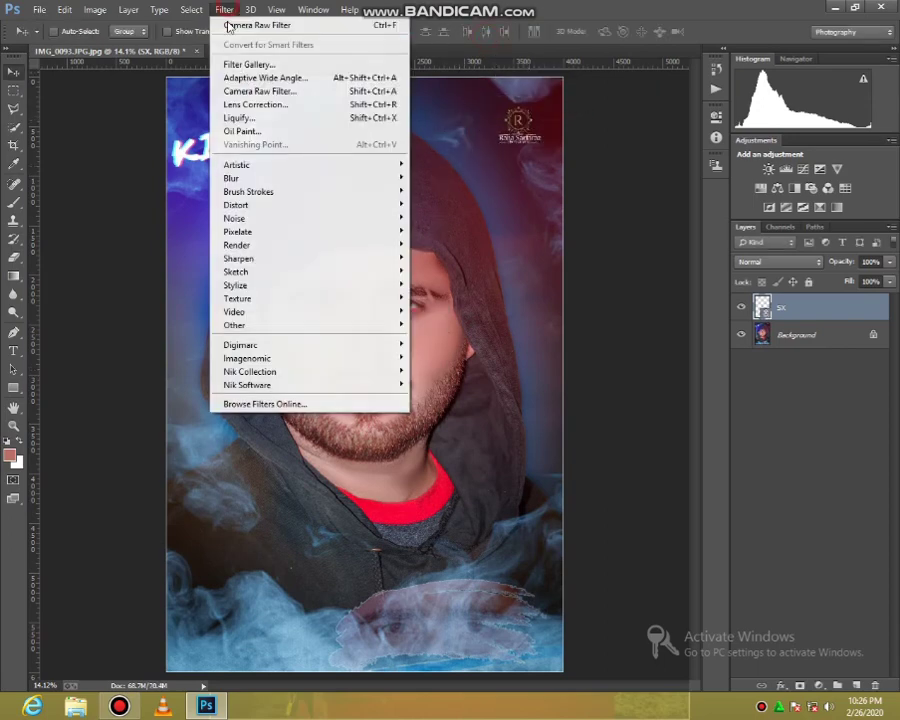
click(258, 91)
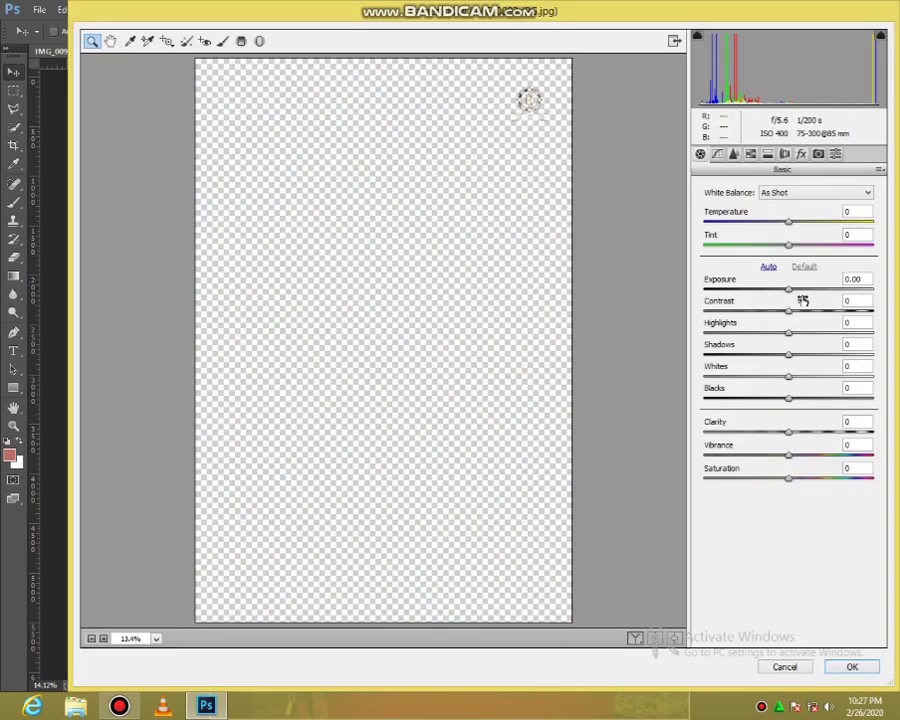
drag(800, 289, 890, 283)
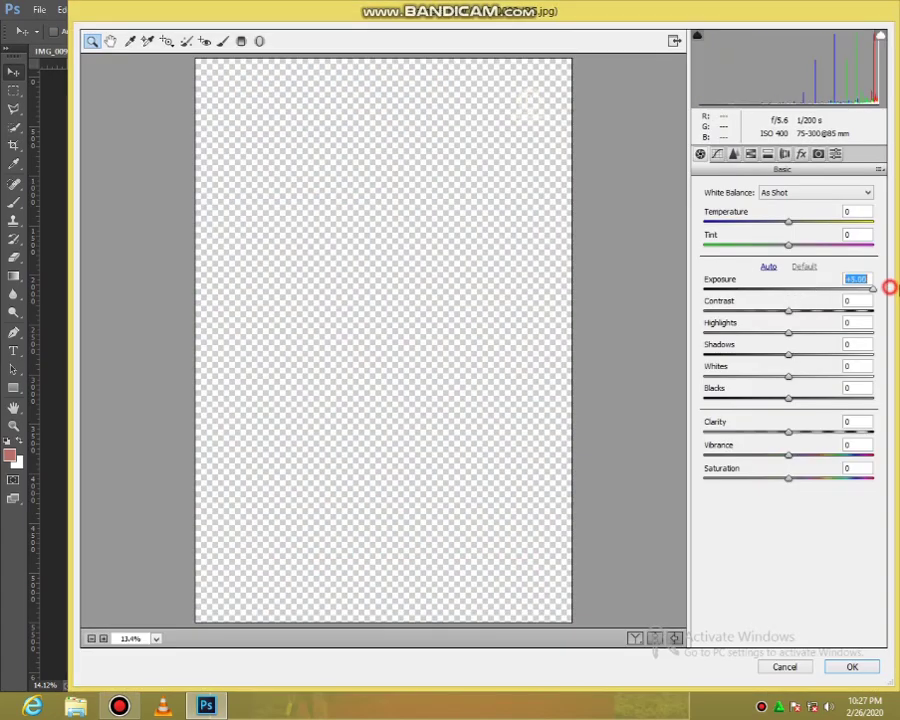
click(852, 667)
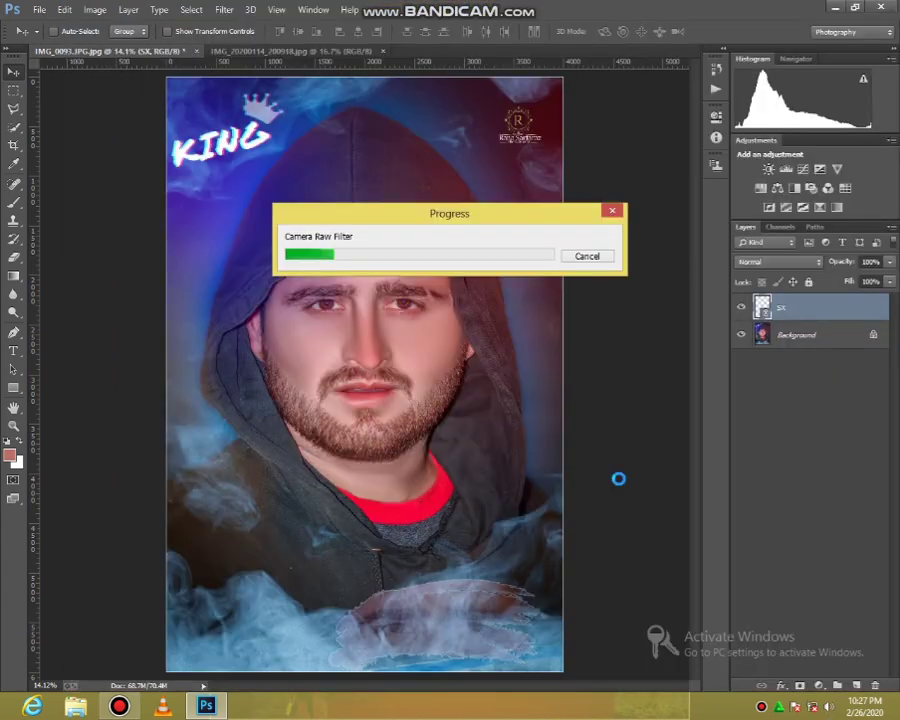
right_click(800, 380)
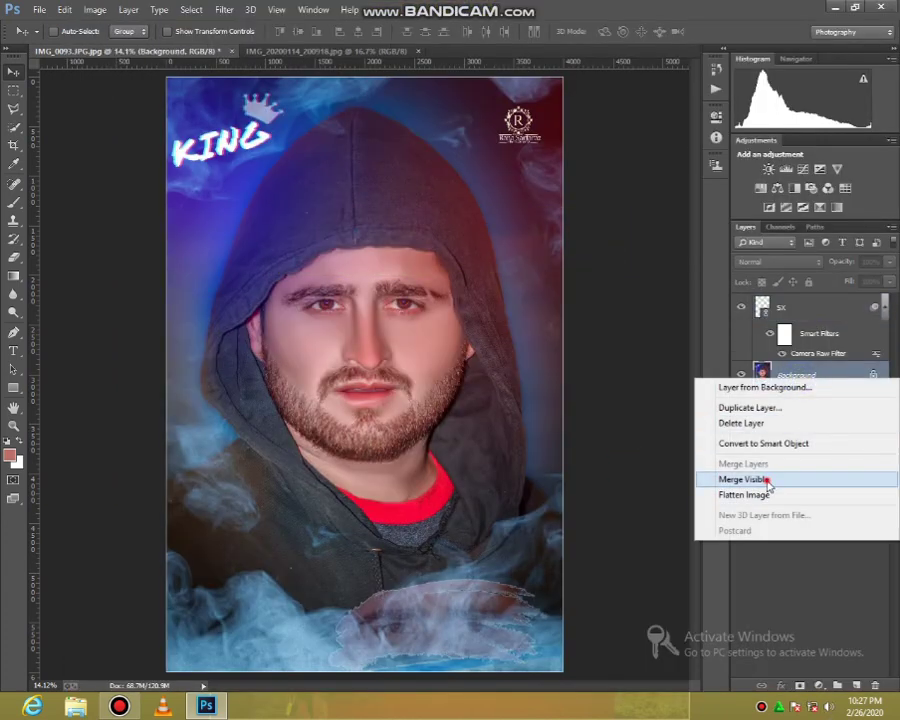